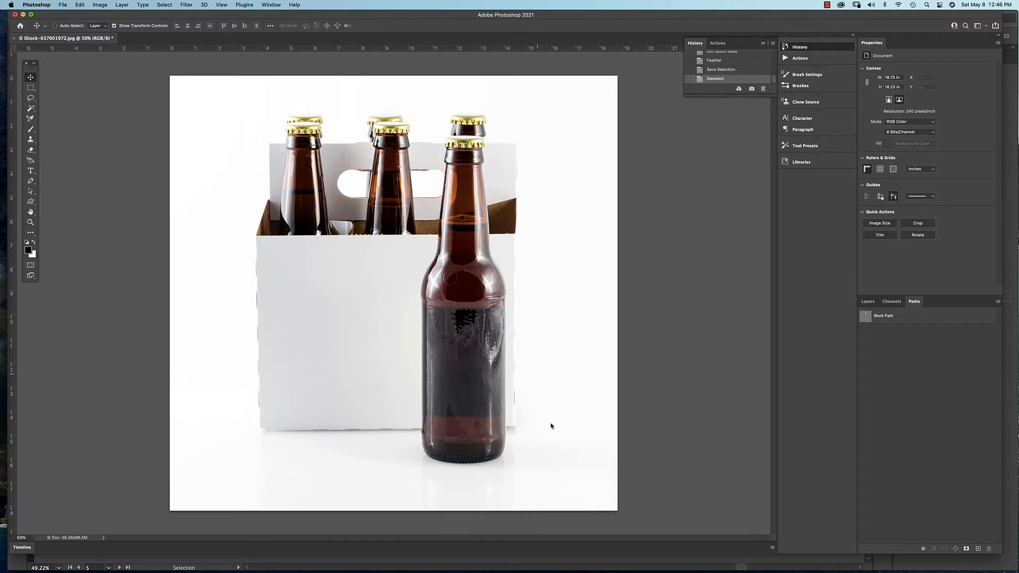
# Step: Switch to the bottle design document in Illustrator and look over the front, top and side panels of the Kinjo carrier artwork
pyautogui.moveTo(666, 569)
pyautogui.click(718, 562)
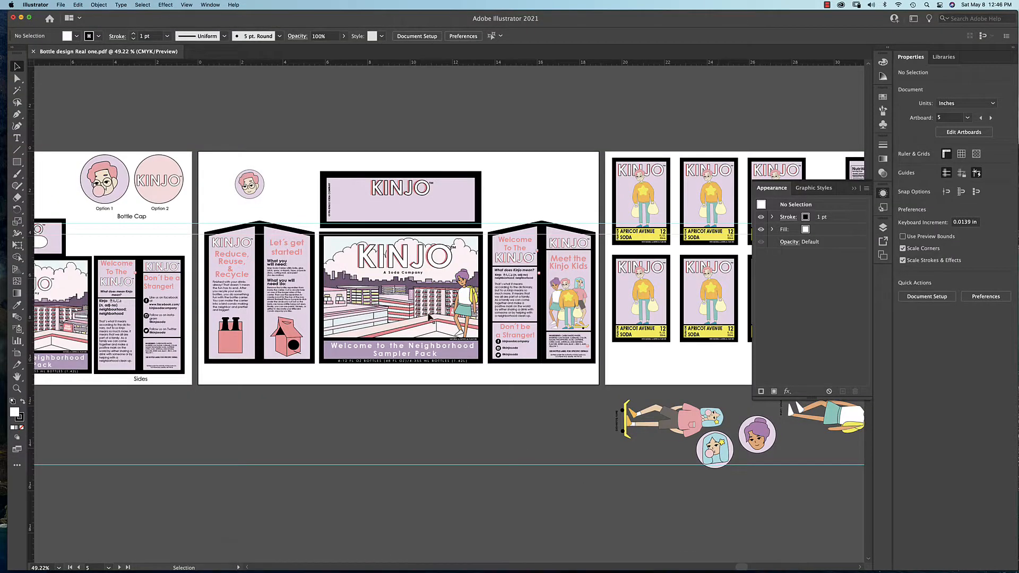
pyautogui.press('a')
pyautogui.press('super+1')
pyautogui.moveTo(480, 298); pyautogui.dragTo(508, 310)
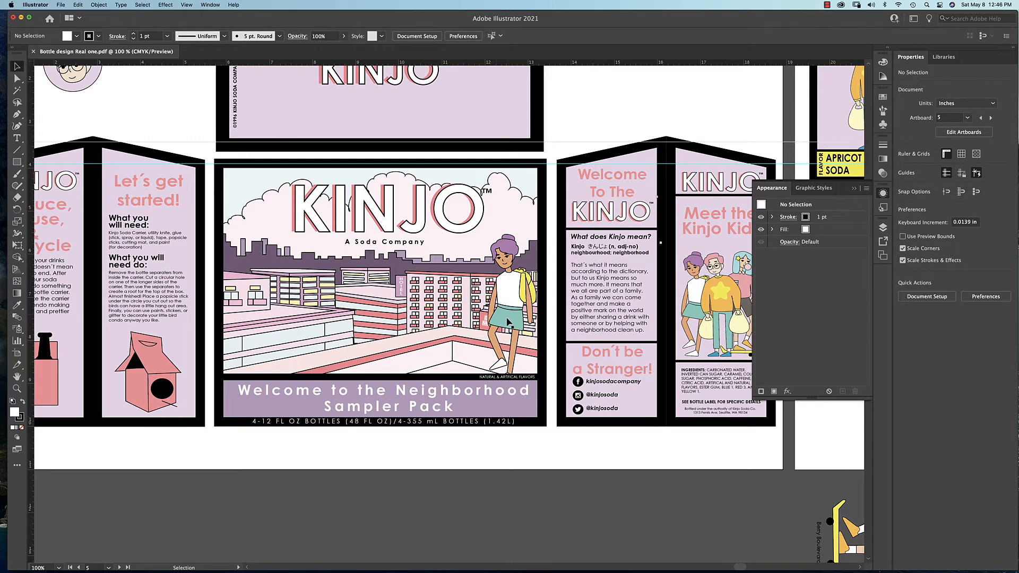
pyautogui.press('space')
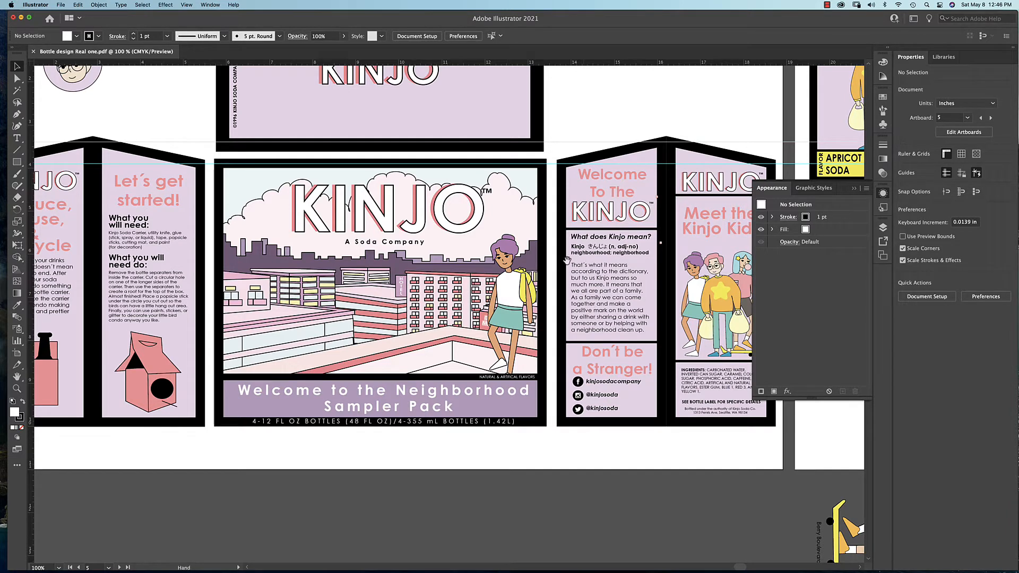
pyautogui.moveTo(692, 261); pyautogui.dragTo(619, 269)
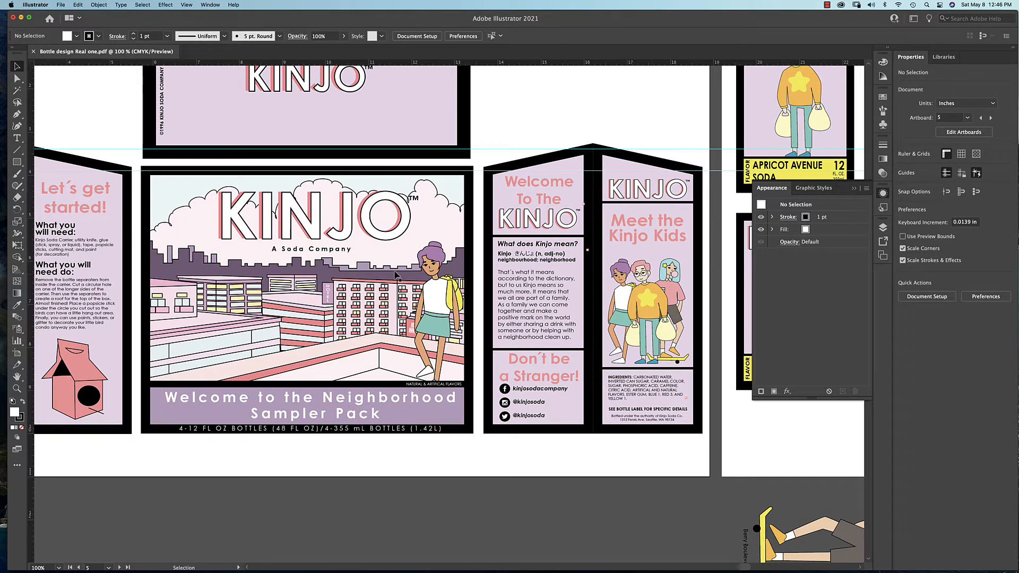
pyautogui.scroll(4, 590, 289)
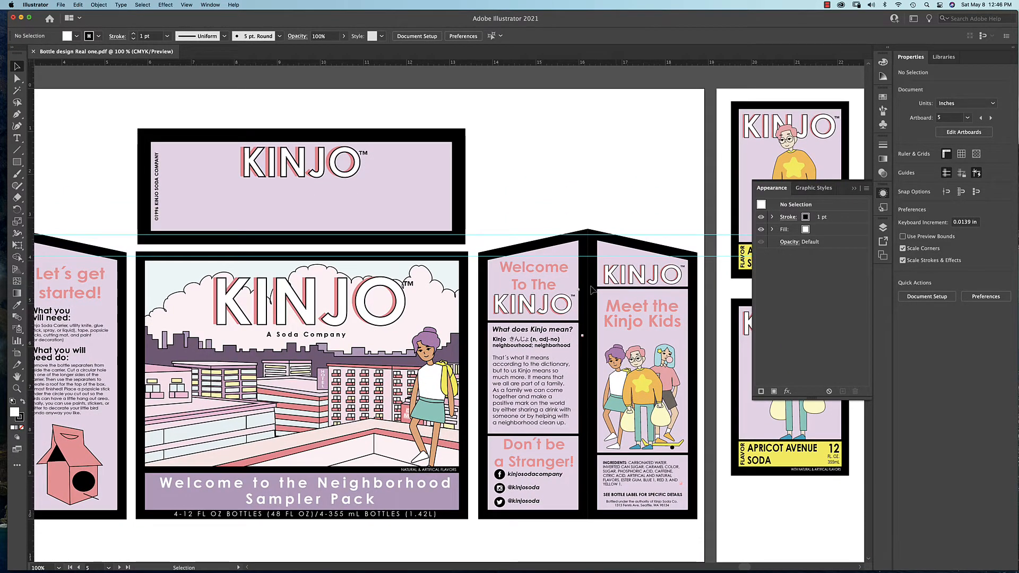
pyautogui.moveTo(601, 282); pyautogui.dragTo(399, 277)
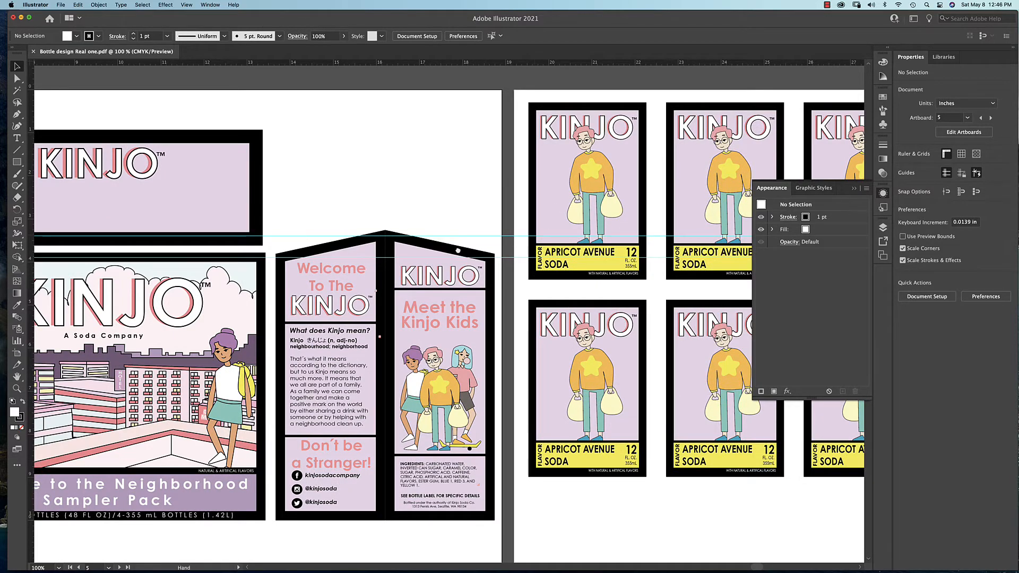
pyautogui.hscroll(-8, 458, 250)
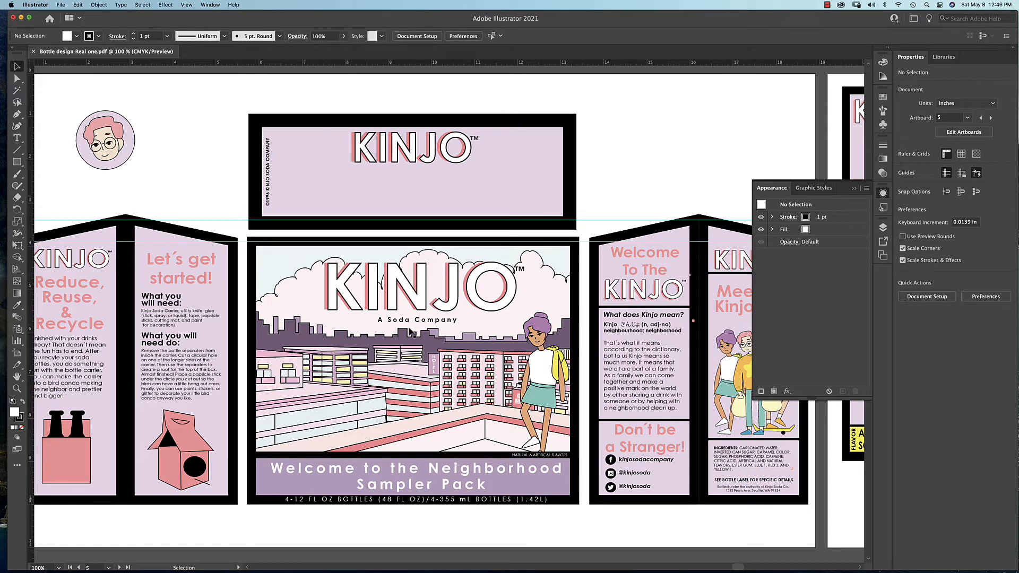
pyautogui.hscroll(1, 504, 281)
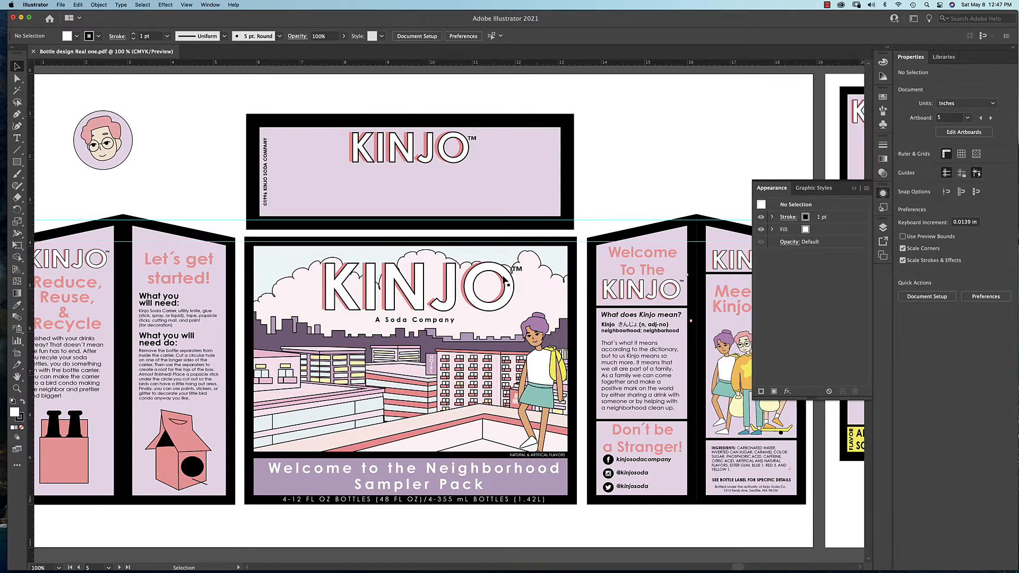
pyautogui.hscroll(-1, 503, 276)
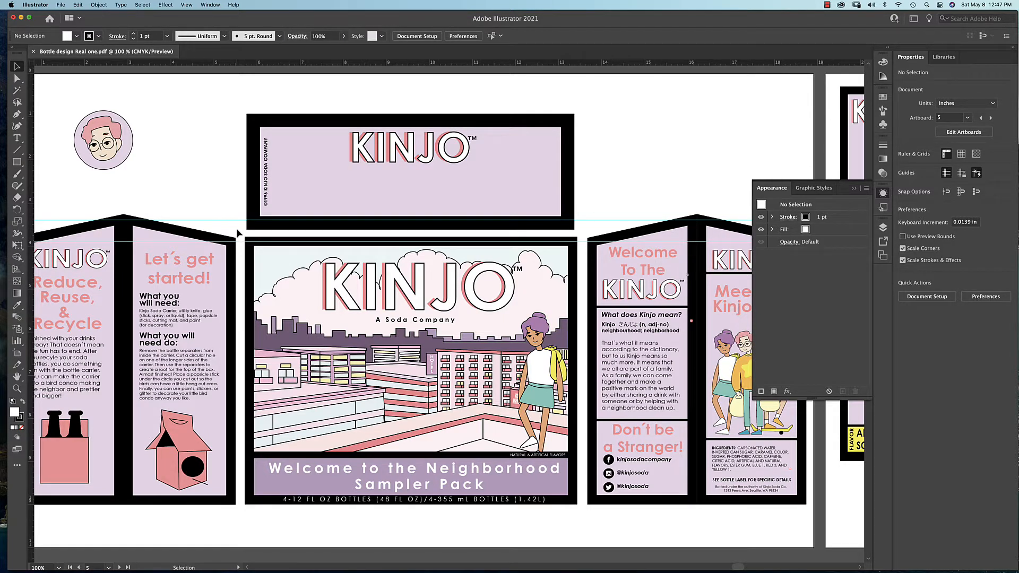
# Step: Select the carrier's front panel artwork and convert both its type and its strokes to outlines
pyautogui.moveTo(239, 233); pyautogui.dragTo(582, 513)
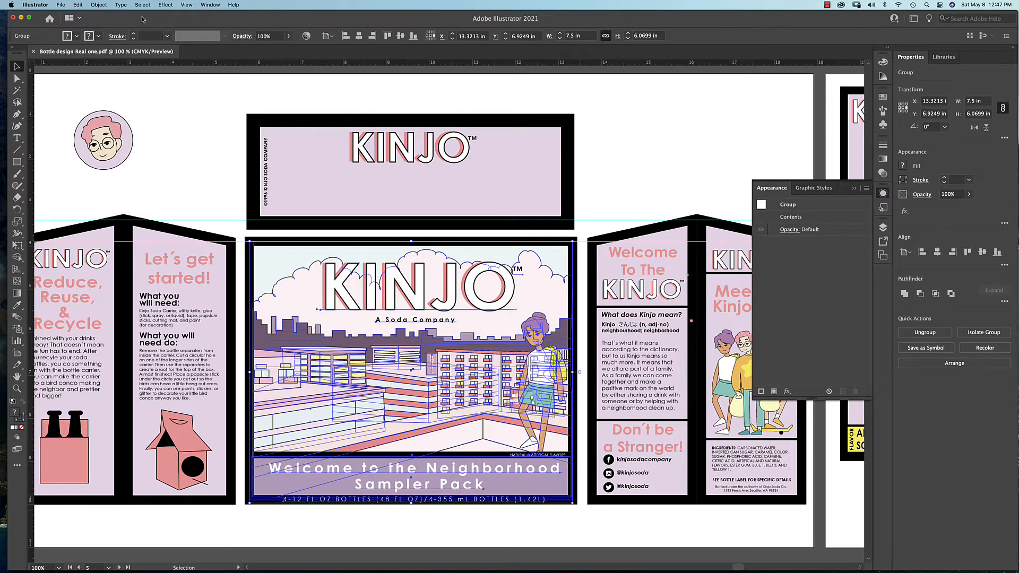
pyautogui.click(122, 4)
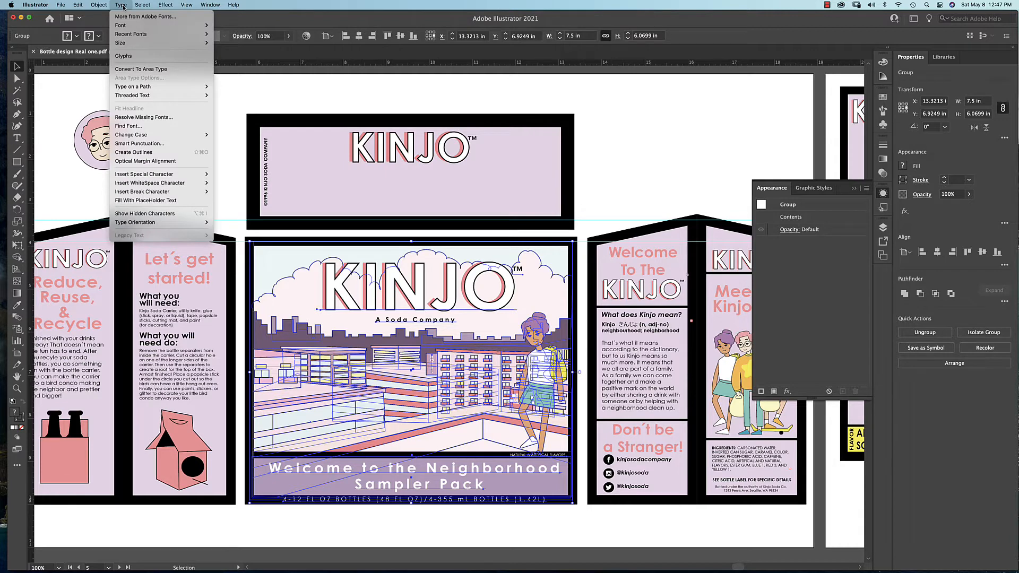
pyautogui.click(134, 153)
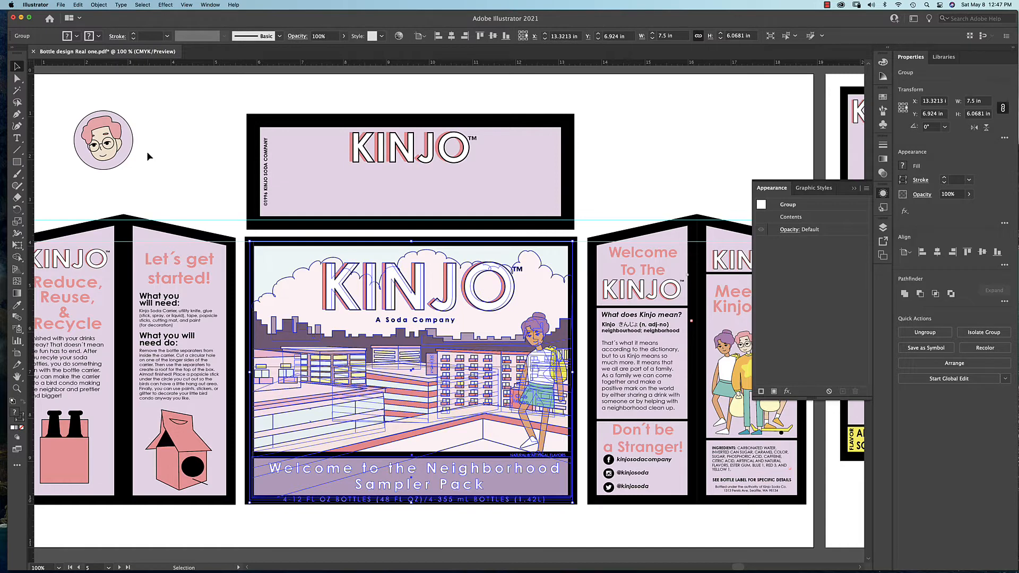
pyautogui.click(99, 5)
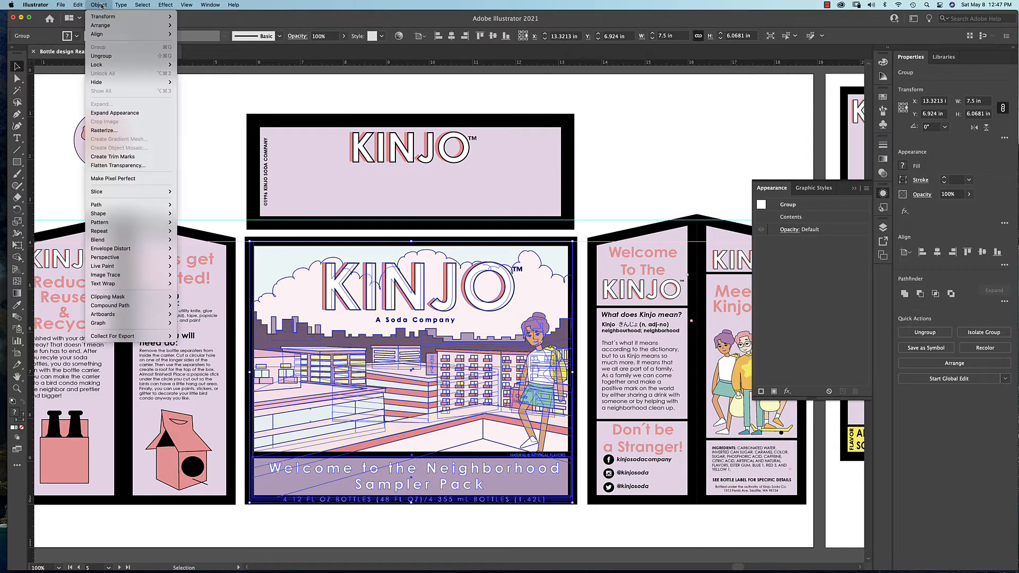
pyautogui.moveTo(117, 205)
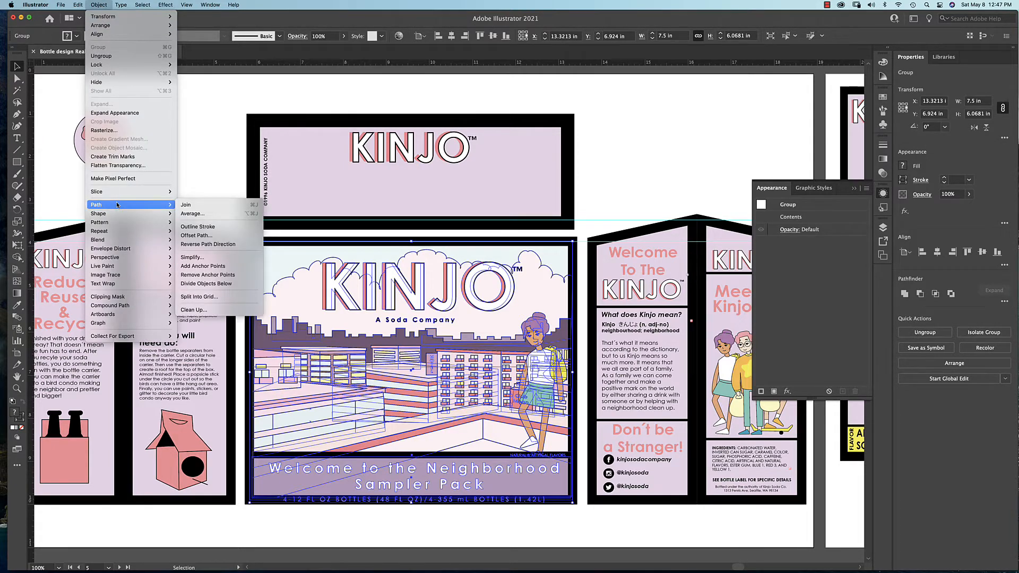
pyautogui.click(192, 227)
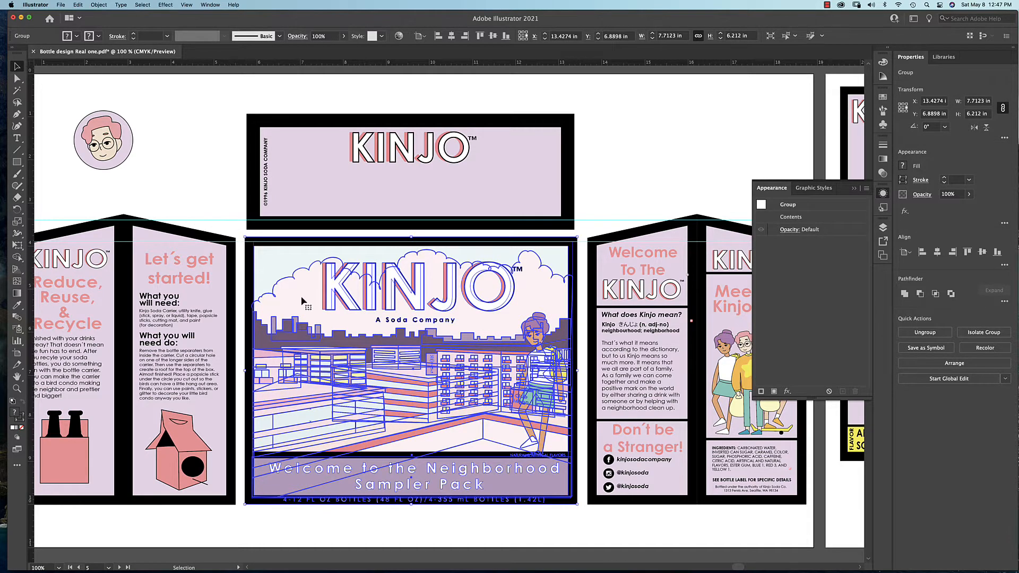
# Step: Copy the outlined front panel artwork and switch to the six-pack photo in Photoshop
pyautogui.click(78, 5)
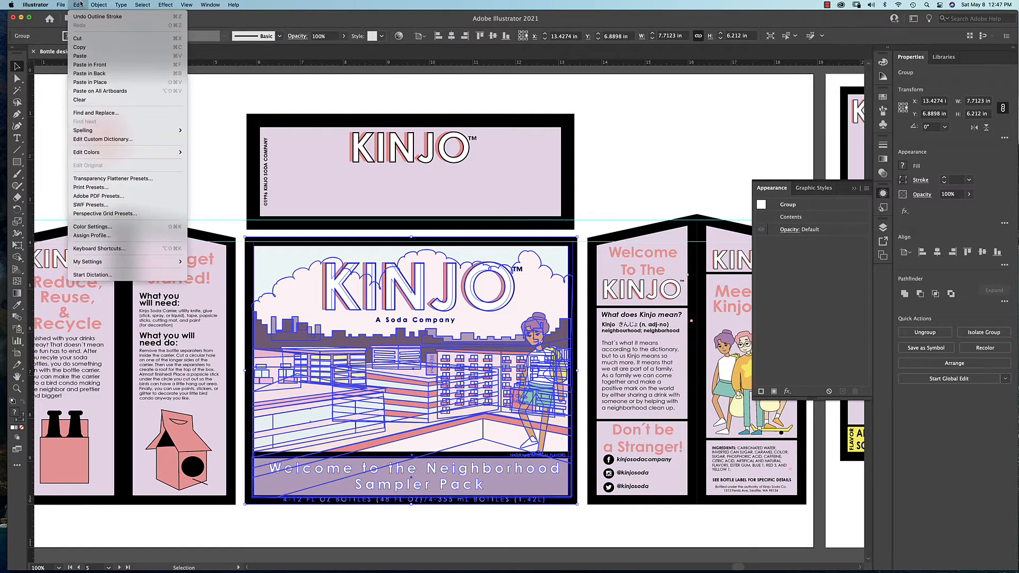
pyautogui.click(85, 47)
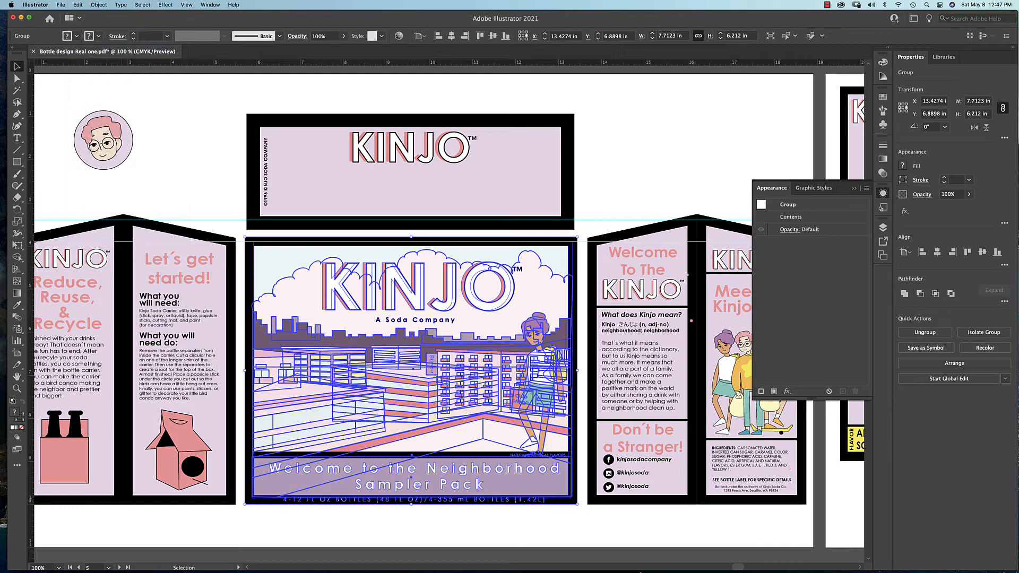
pyautogui.click(733, 564)
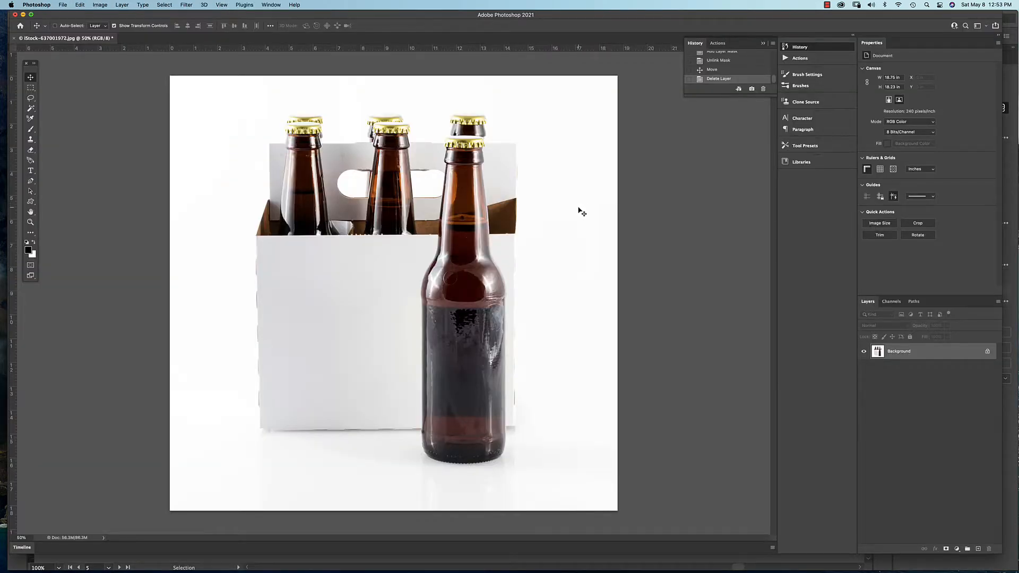
# Step: Paste the front panel artwork as pixels, place it over the carrier's blank front face and commit the placement
pyautogui.click(80, 5)
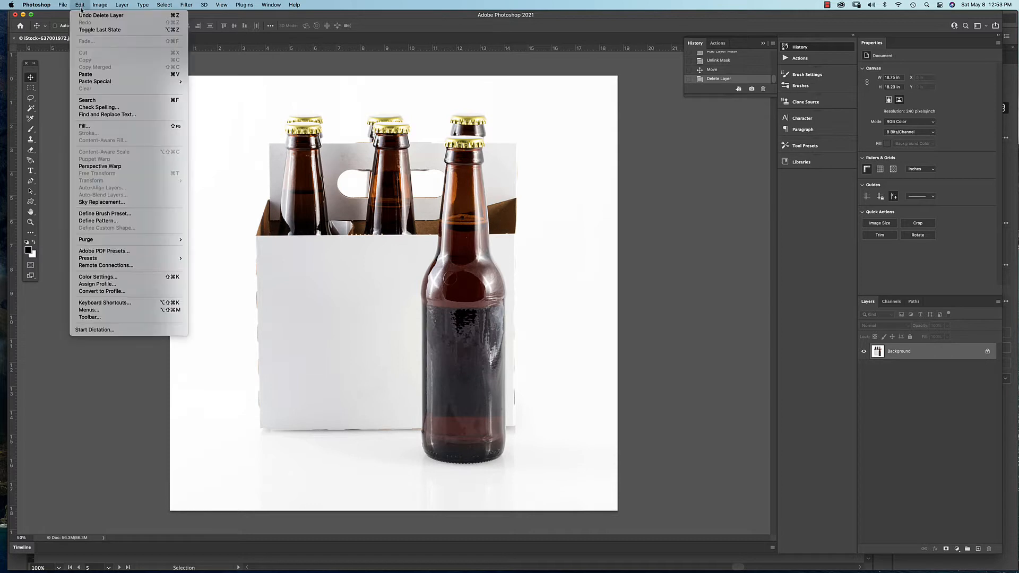
pyautogui.click(85, 75)
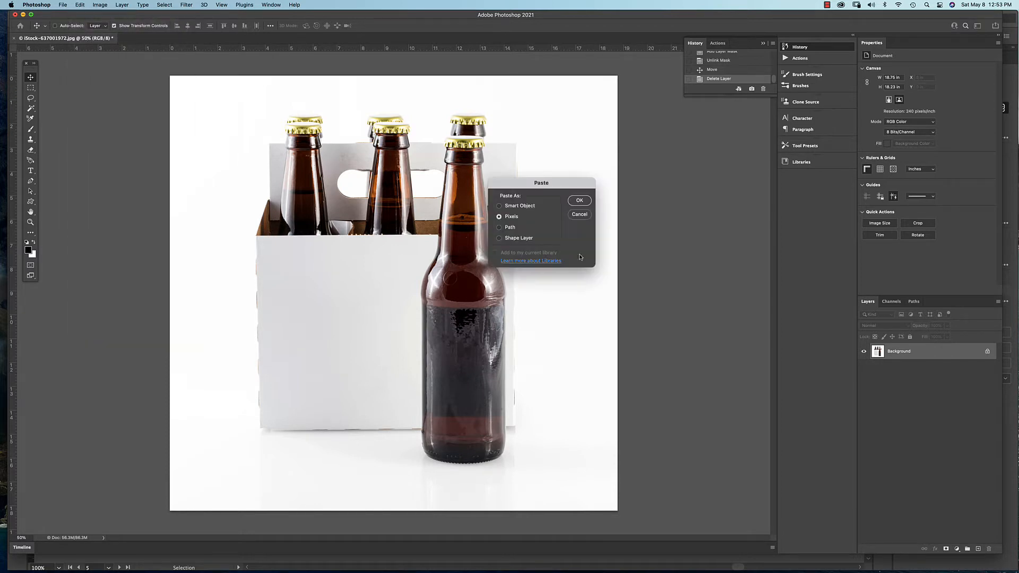
pyautogui.moveTo(552, 185); pyautogui.dragTo(546, 198)
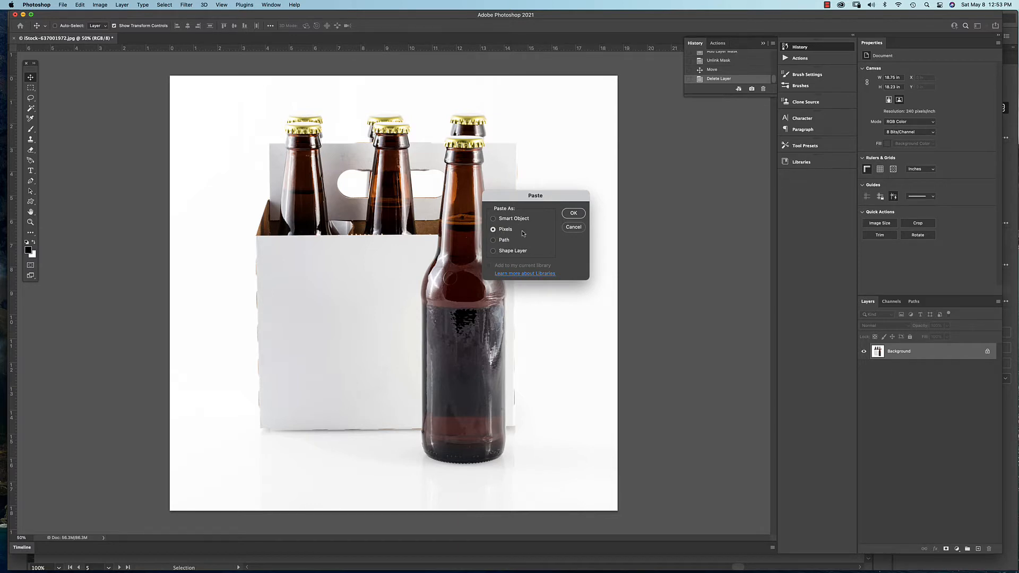
pyautogui.click(573, 214)
pyautogui.moveTo(321, 335); pyautogui.dragTo(313, 376)
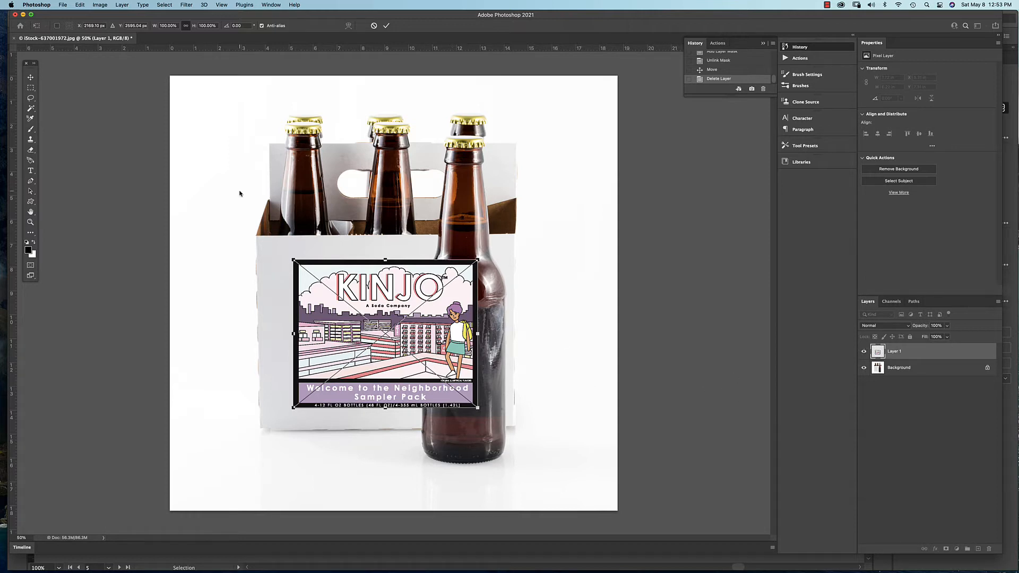
pyautogui.click(165, 4)
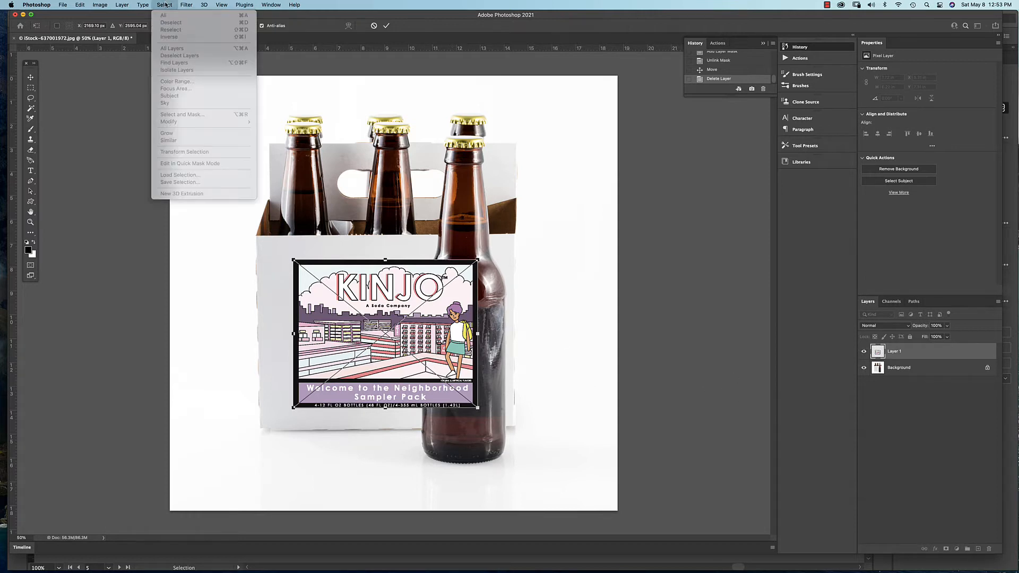
pyautogui.click(197, 57)
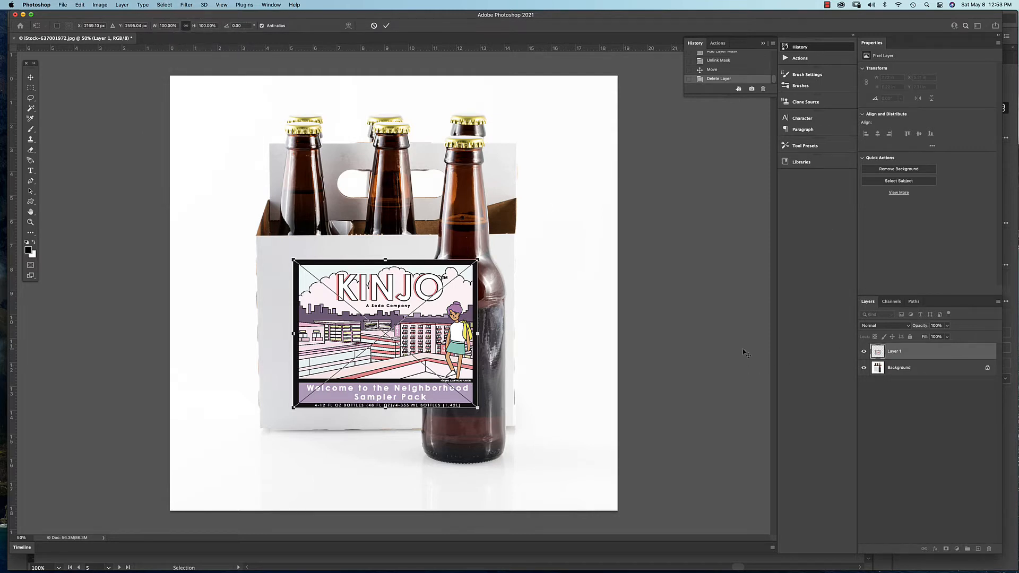
pyautogui.press('Return')
# Step: Load the saved selection of the carrier's front face as a new selection
pyautogui.click(165, 4)
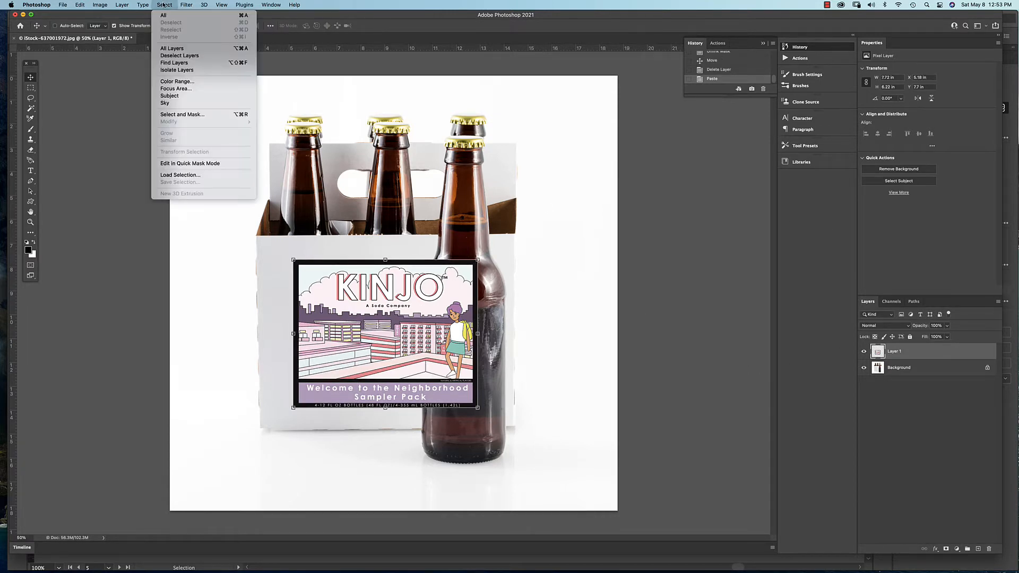
pyautogui.click(180, 175)
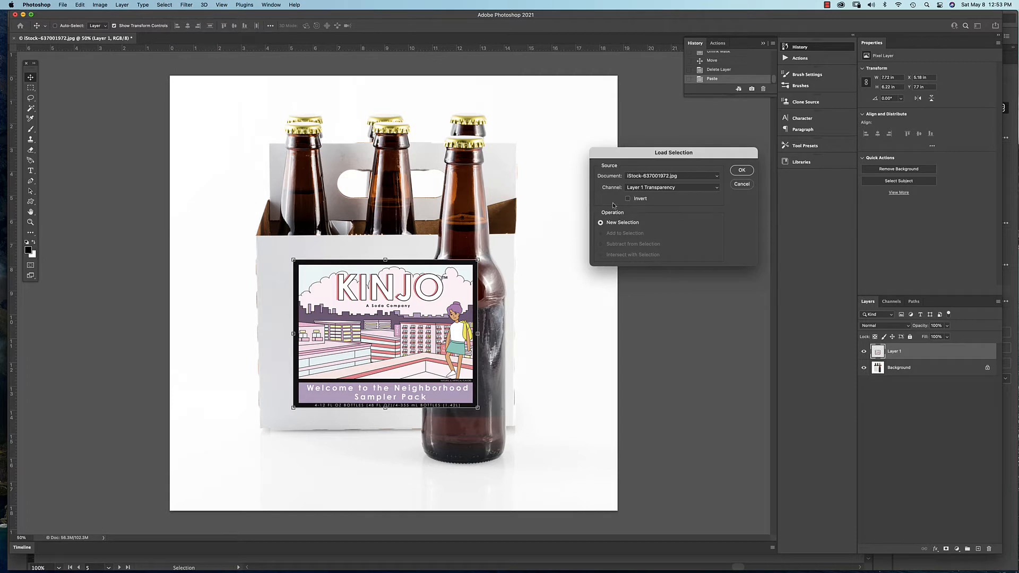
pyautogui.click(671, 187)
pyautogui.click(663, 197)
pyautogui.click(742, 170)
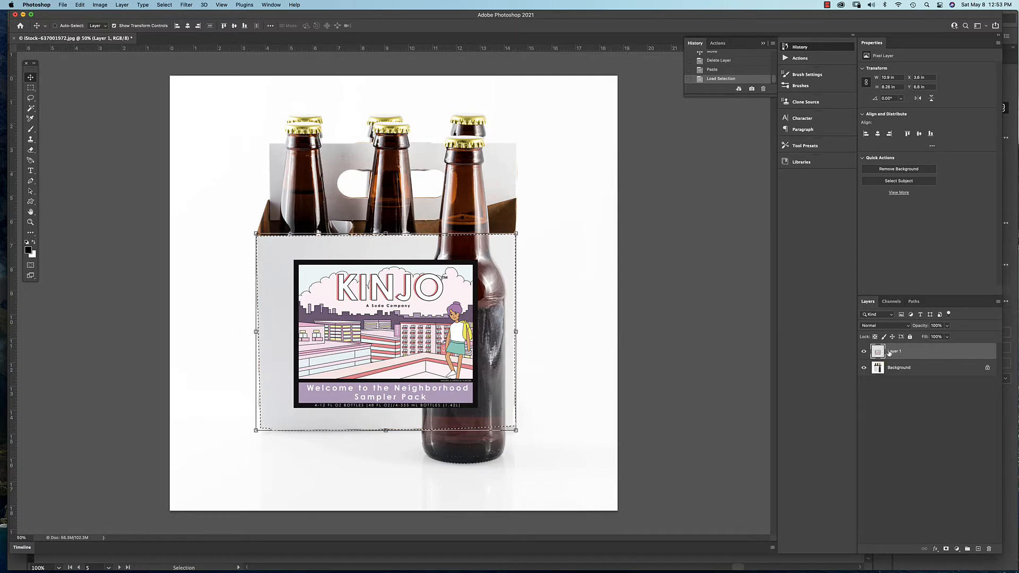
# Step: Add a layer mask from the front-face selection to the artwork layer, then unlink the mask from the artwork
pyautogui.click(945, 549)
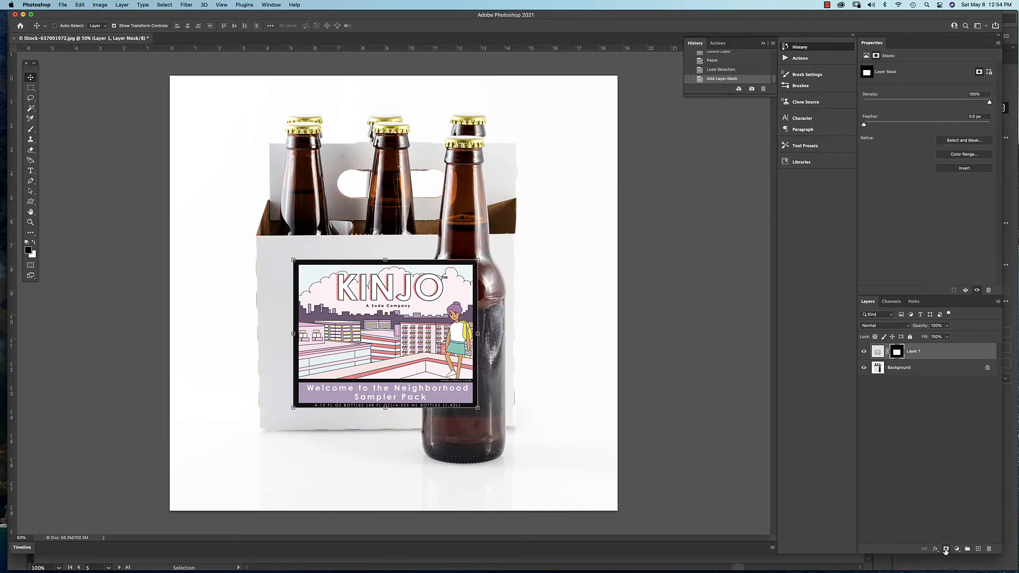
pyautogui.keyDown('alt'); pyautogui.click(897, 352); pyautogui.keyUp('alt')
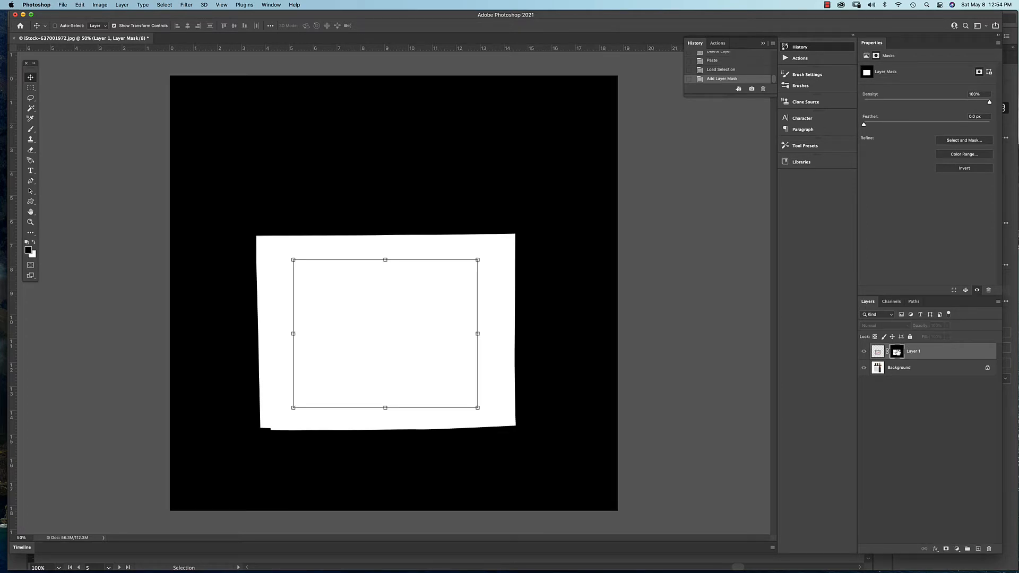
pyautogui.click(879, 353)
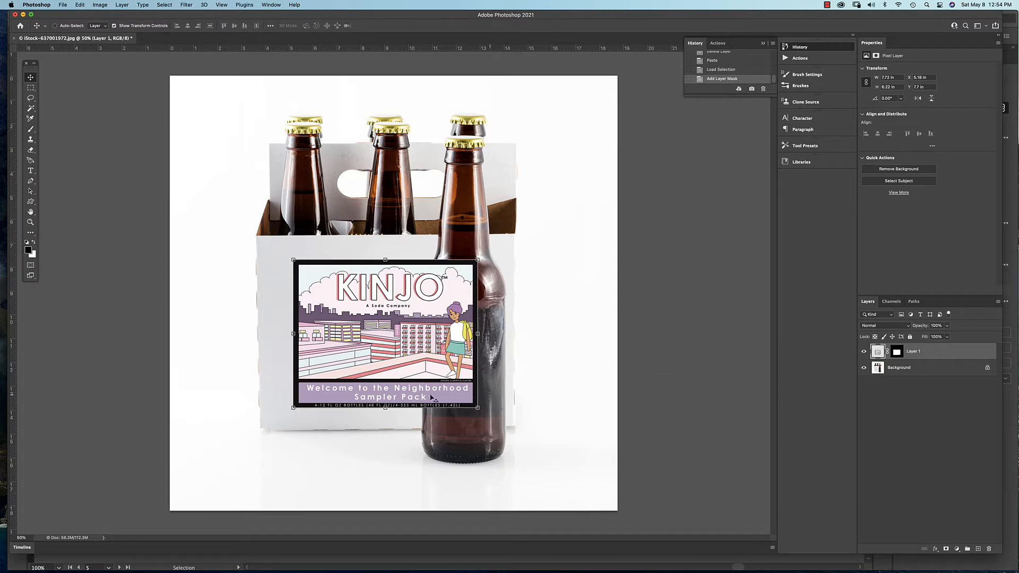
pyautogui.press('super+plus')
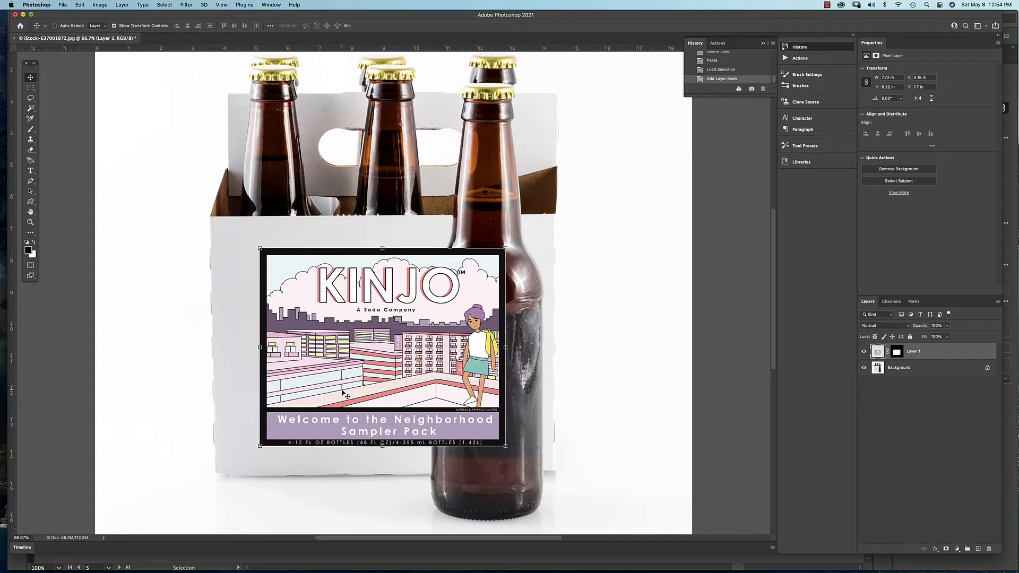
pyautogui.click(887, 351)
# Step: Distort the front panel artwork so its four corners match the carrier's front face, and commit the transformation
pyautogui.click(97, 6)
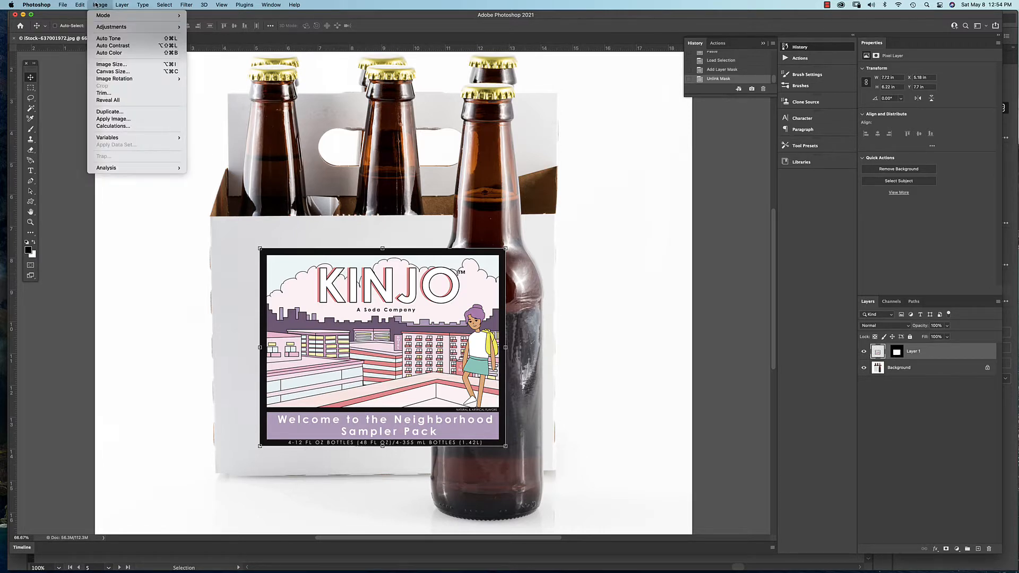
pyautogui.moveTo(80, 4)
pyautogui.moveTo(108, 180)
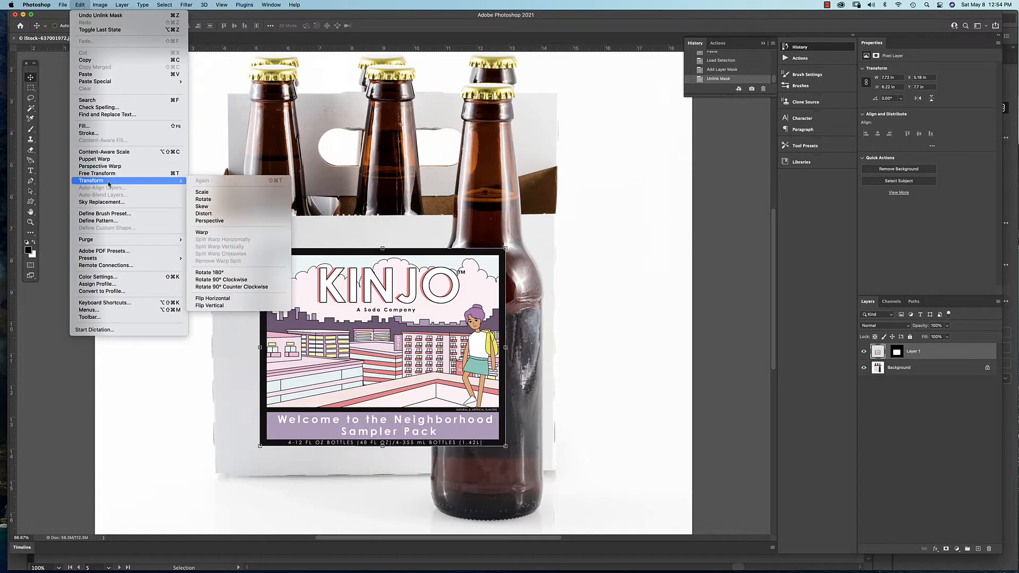
pyautogui.click(234, 215)
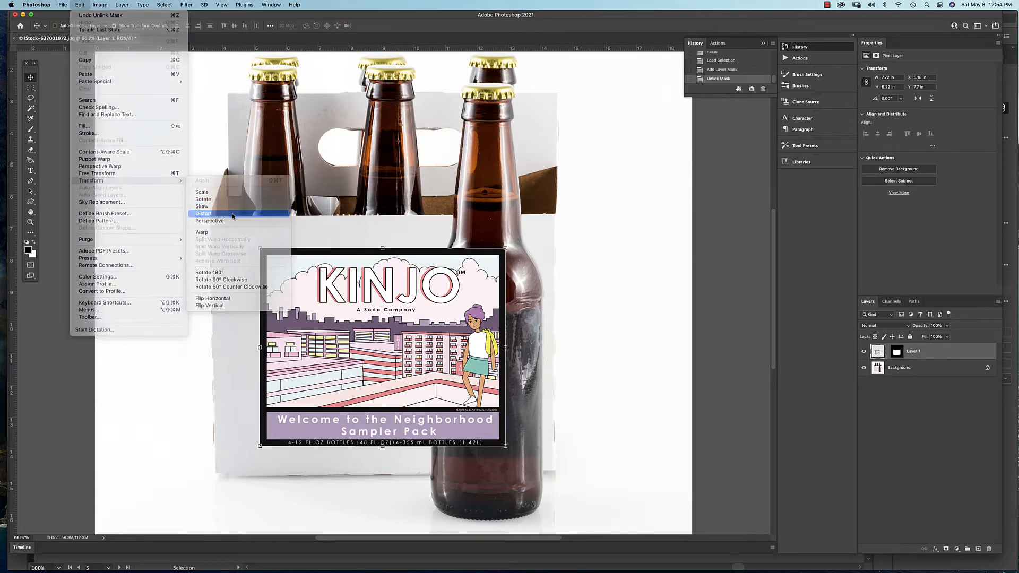
pyautogui.moveTo(261, 250); pyautogui.dragTo(209, 215)
pyautogui.moveTo(505, 248); pyautogui.dragTo(556, 213)
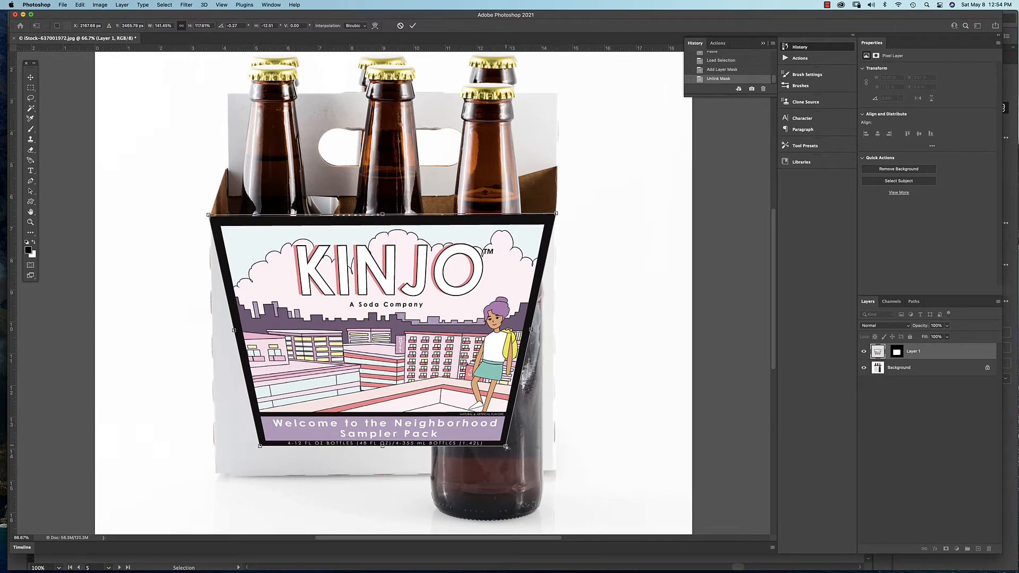
pyautogui.moveTo(506, 446); pyautogui.dragTo(557, 471)
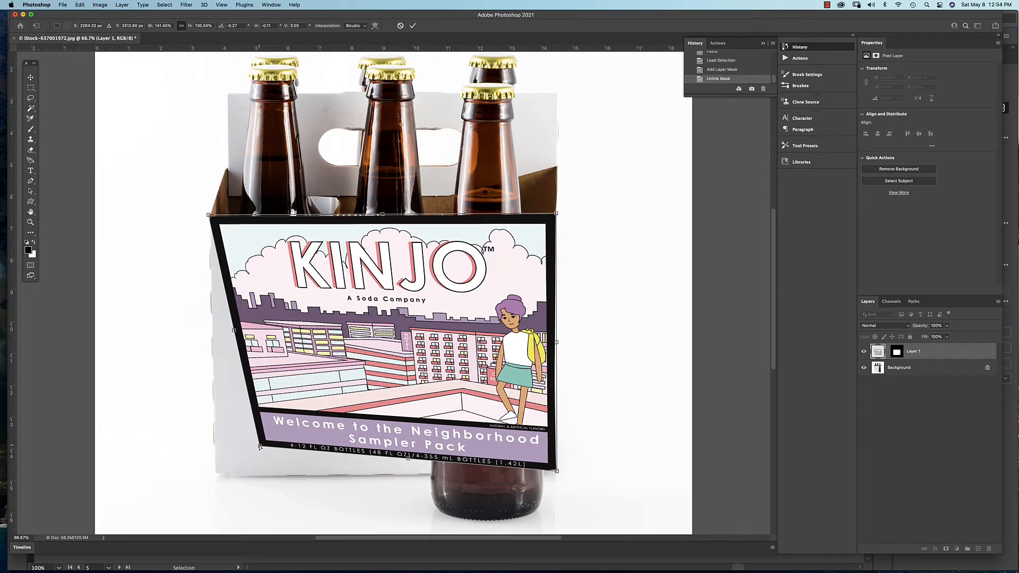
pyautogui.moveTo(259, 447); pyautogui.dragTo(217, 477)
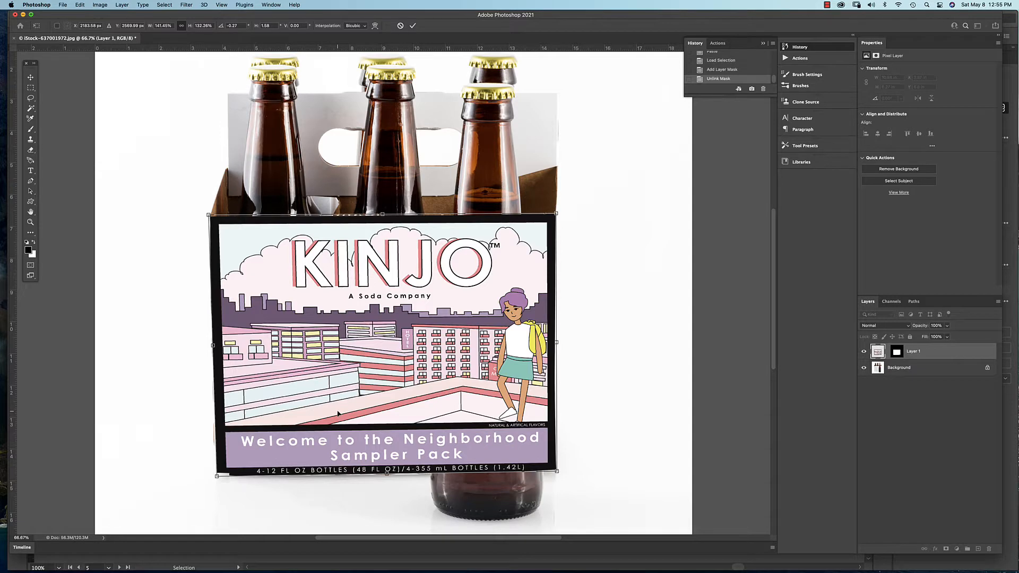
pyautogui.press('Return')
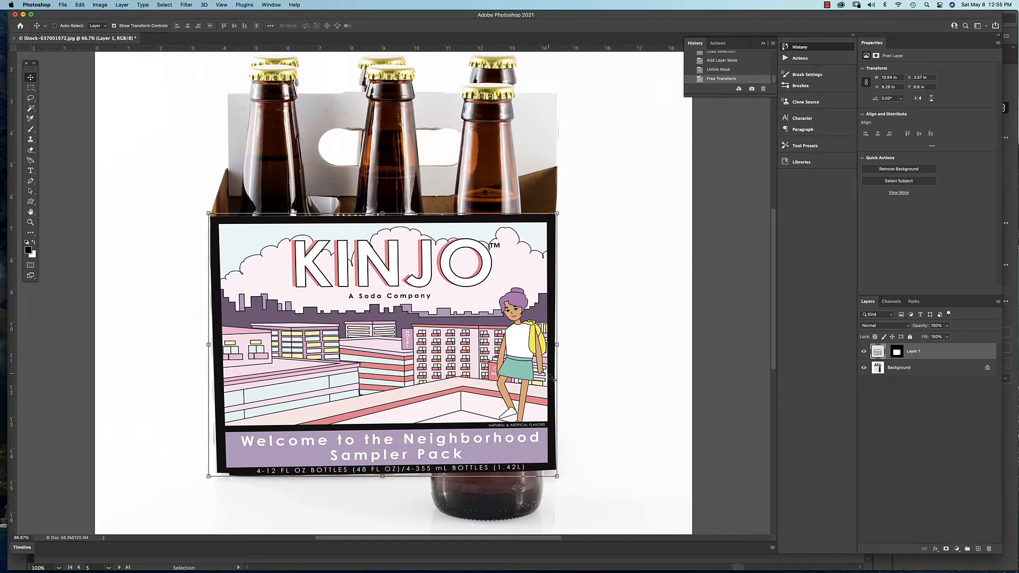
# Step: Check the foreground bottle beneath the artwork, keep Layer 1 visible, and load the saved Bottle selection as a new selection
pyautogui.click(863, 352)
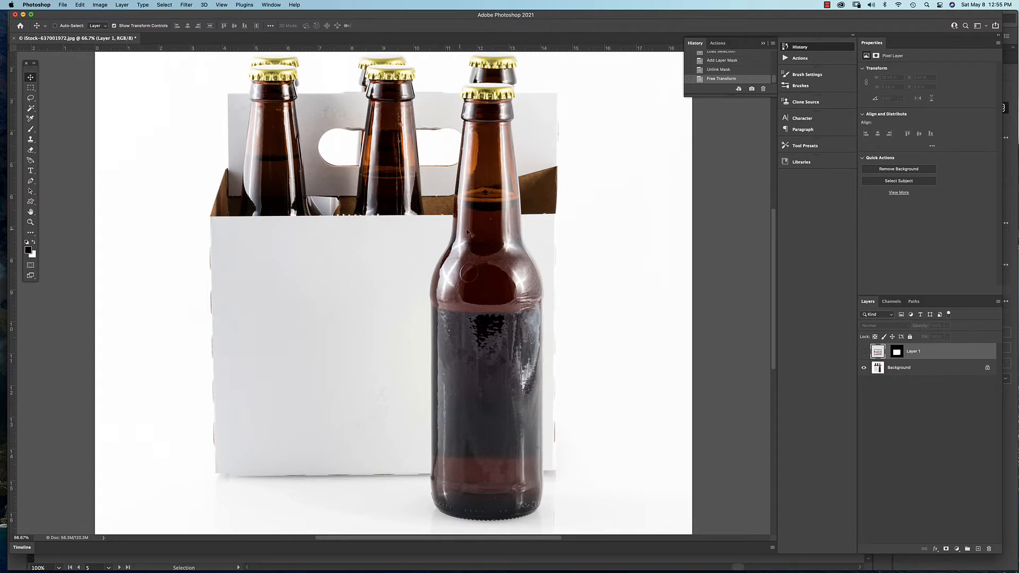
pyautogui.click(864, 351)
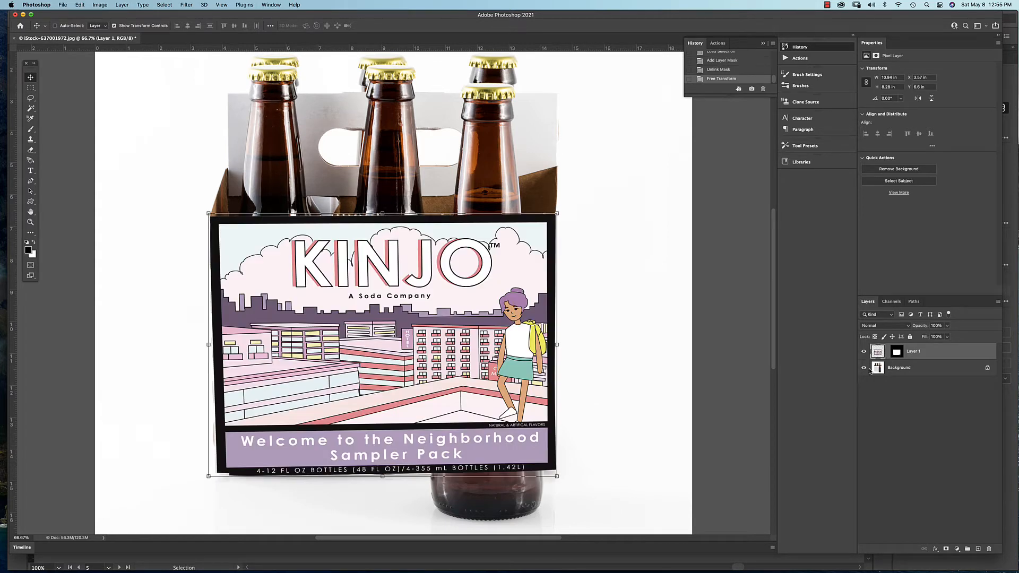
pyautogui.click(168, 6)
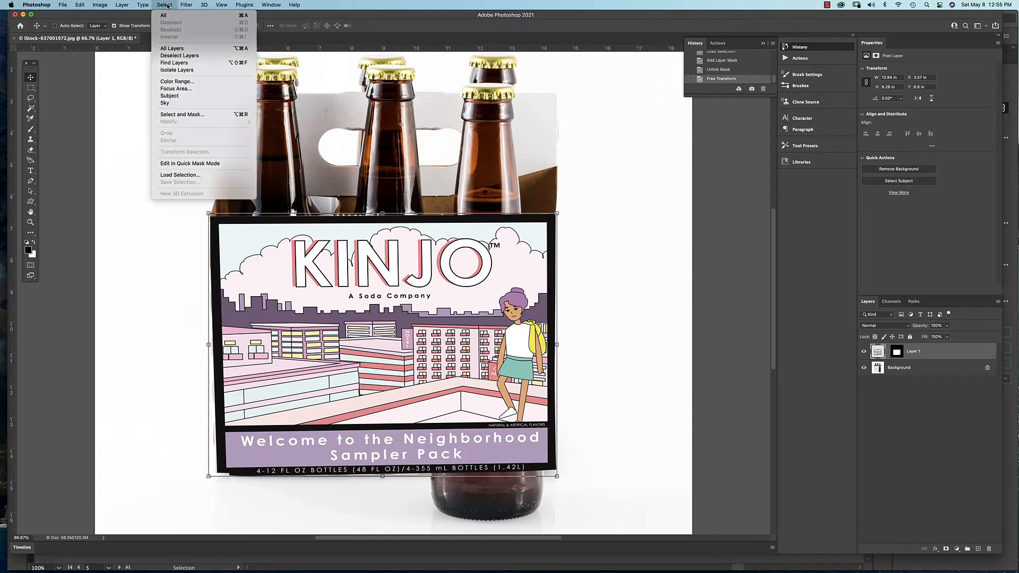
pyautogui.click(214, 178)
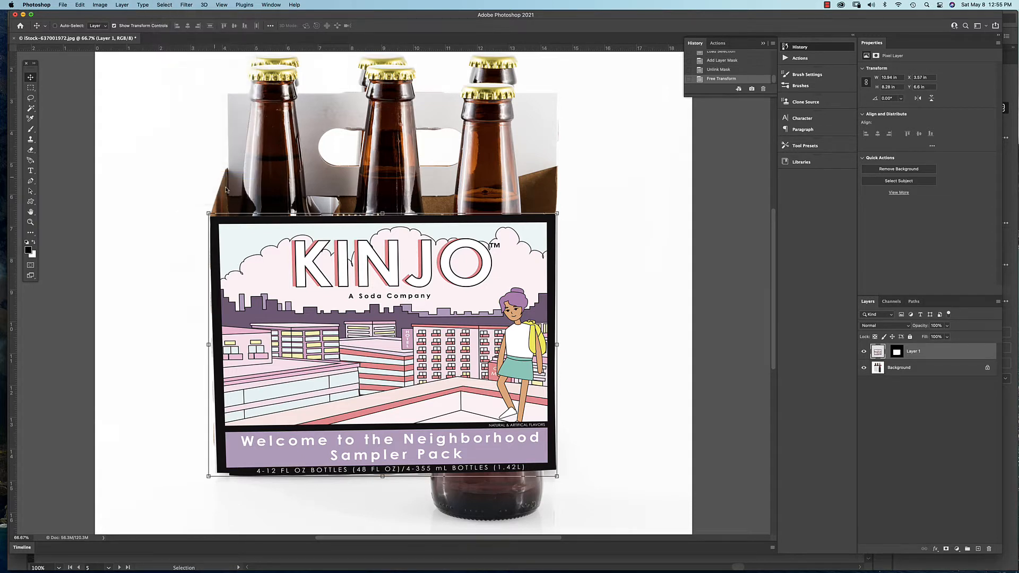
pyautogui.click(670, 186)
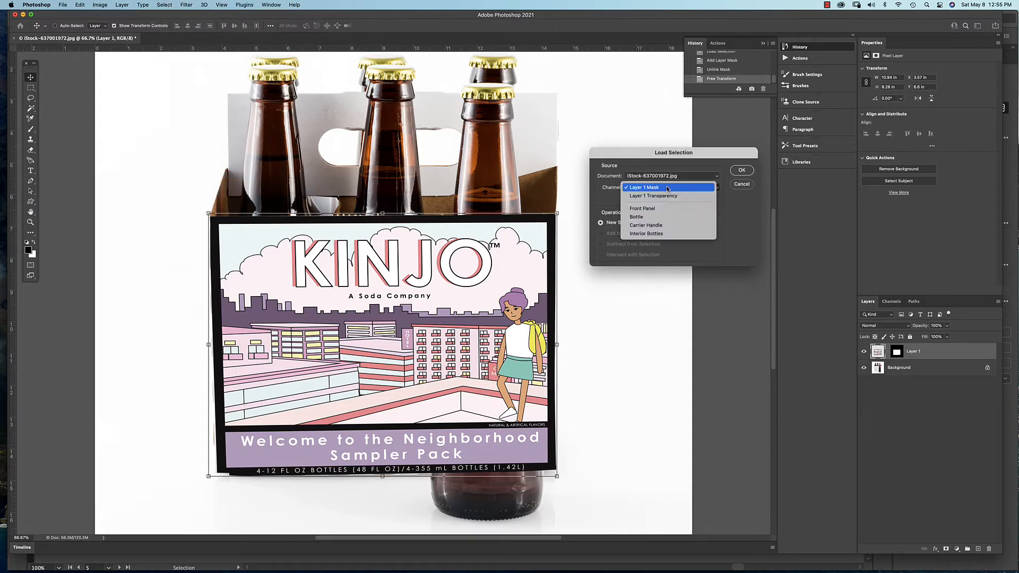
pyautogui.click(664, 216)
pyautogui.click(740, 170)
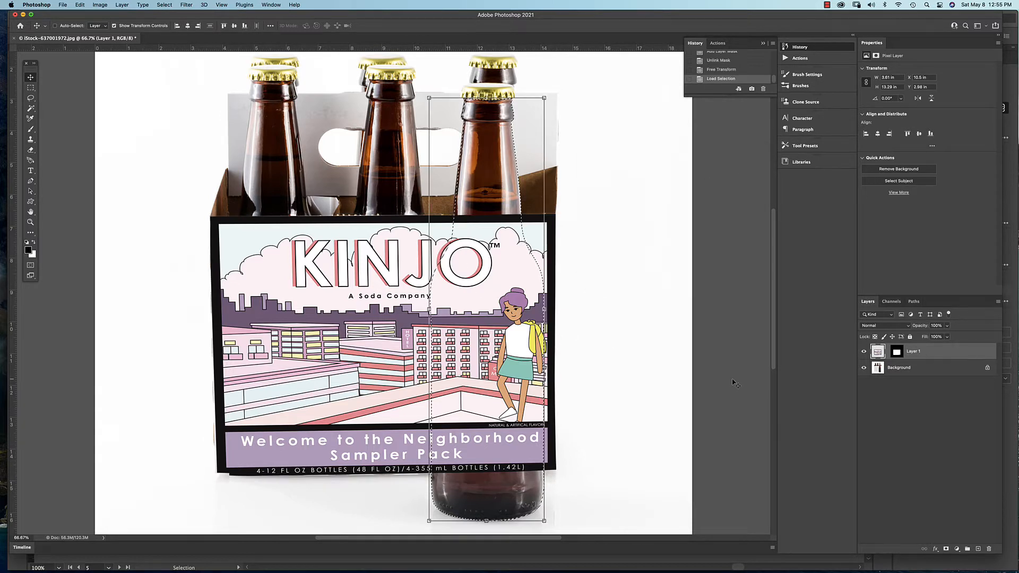
# Step: Make the layer mask of Layer 1 the active editing target instead of its artwork
pyautogui.click(896, 353)
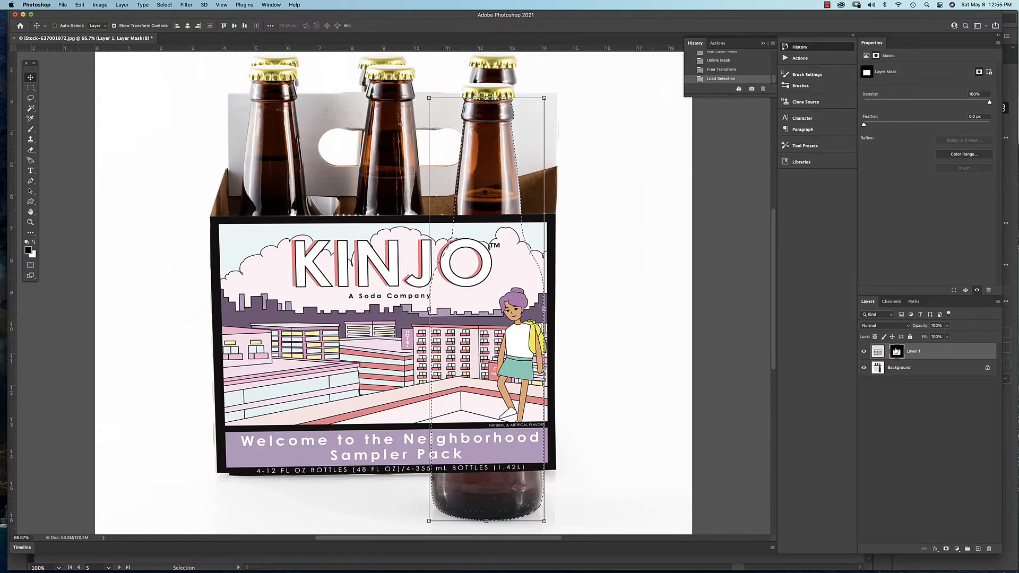
pyautogui.keyDown('alt'); pyautogui.click(896, 353); pyautogui.keyUp('alt')
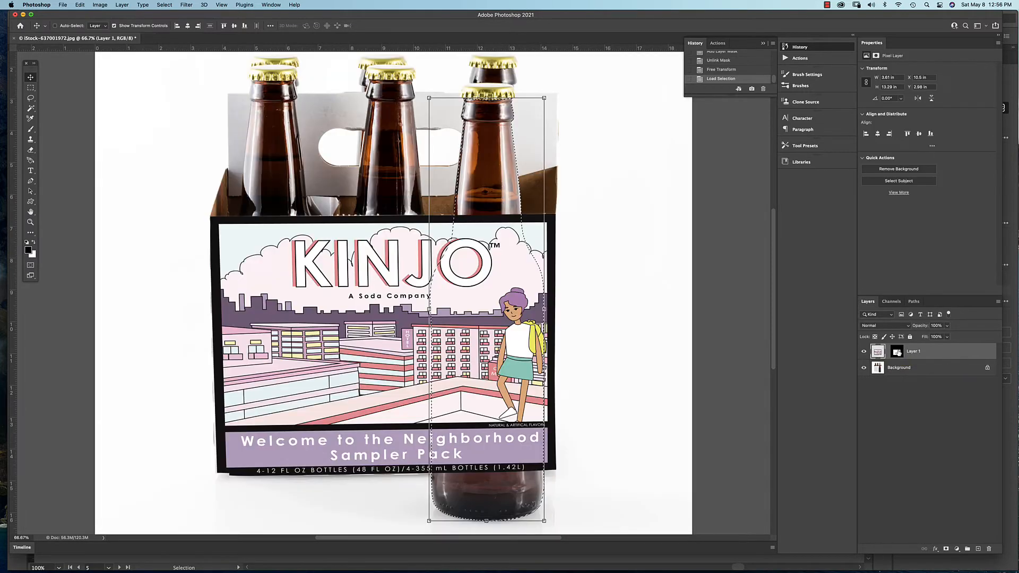
pyautogui.click(898, 353)
pyautogui.click(902, 352)
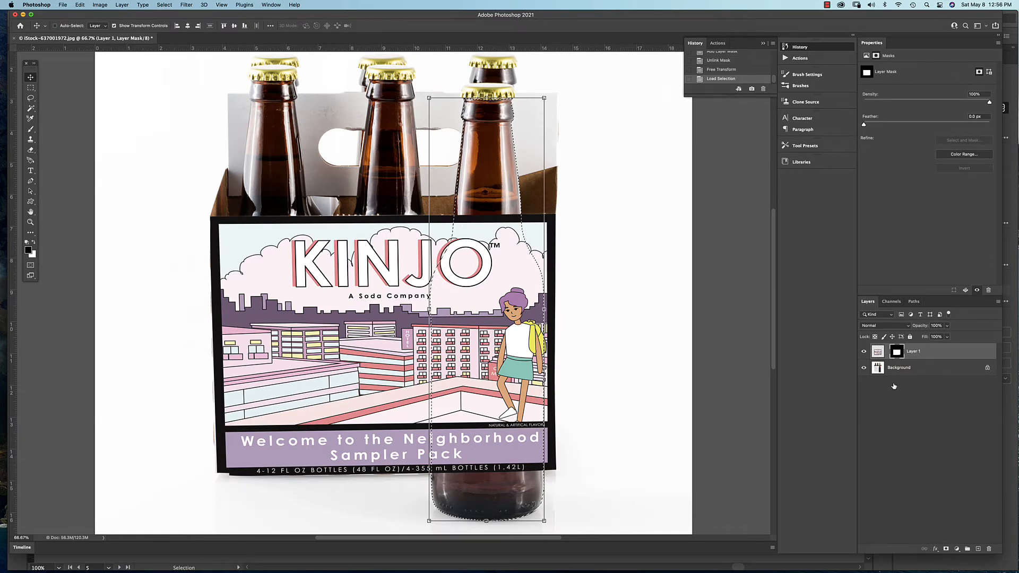
# Step: Set the foreground colour to dark grey #303030 for painting on the mask
pyautogui.click(28, 249)
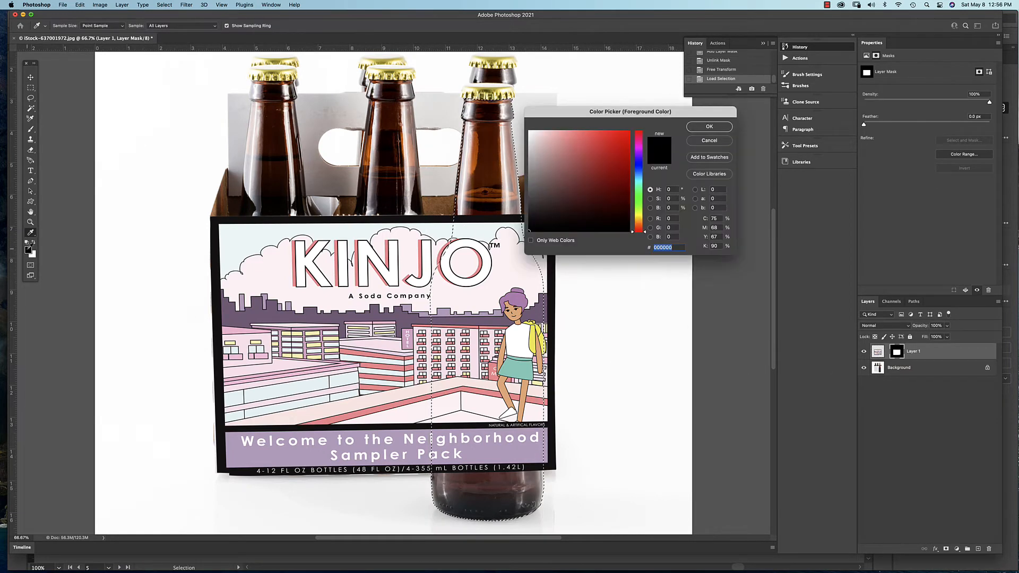
pyautogui.click(527, 213)
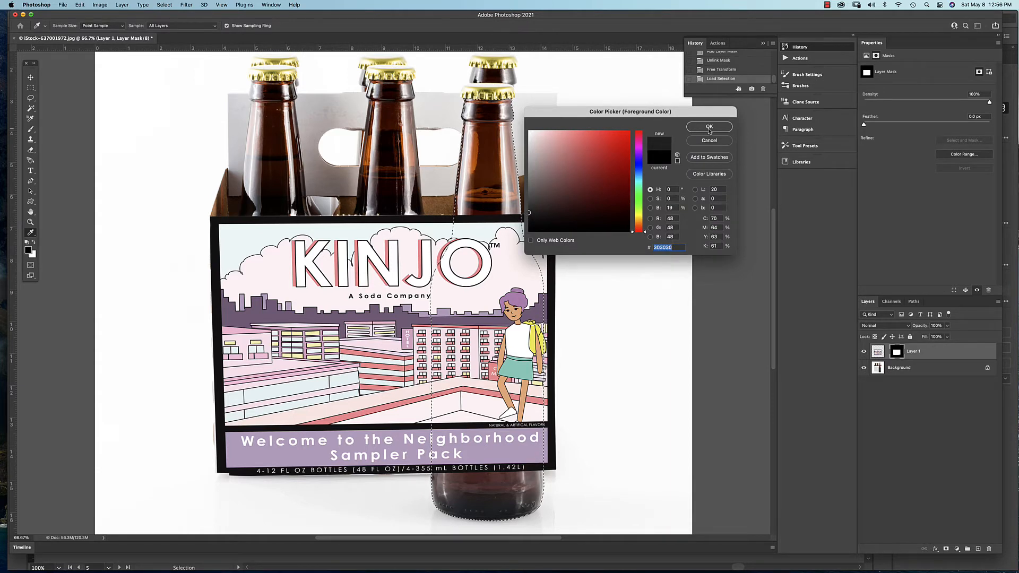
pyautogui.click(709, 127)
pyautogui.press('v')
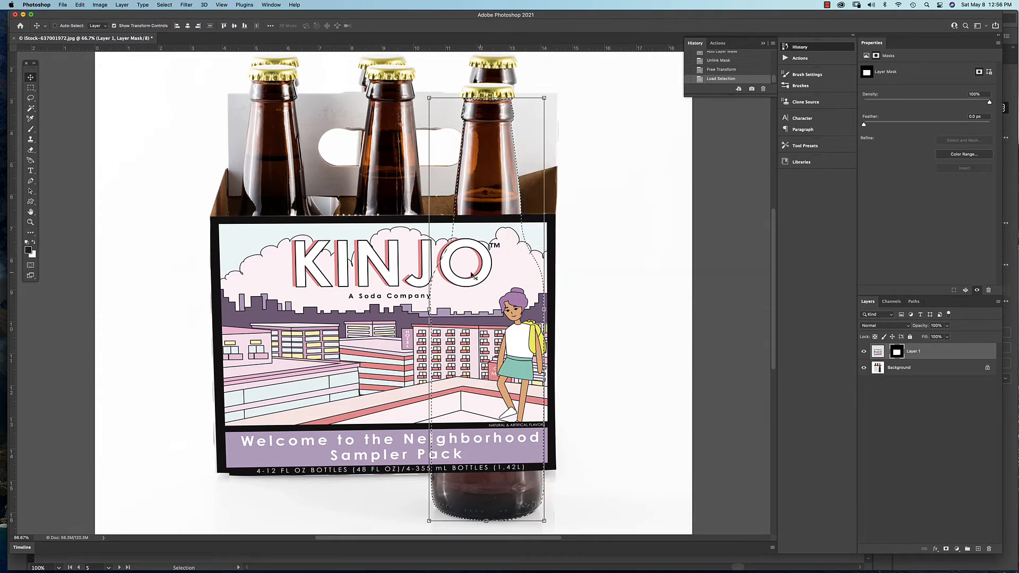
# Step: Try brushing the dark grey over the selected bottle area on the layer mask, and undo the brushwork
pyautogui.press('b')
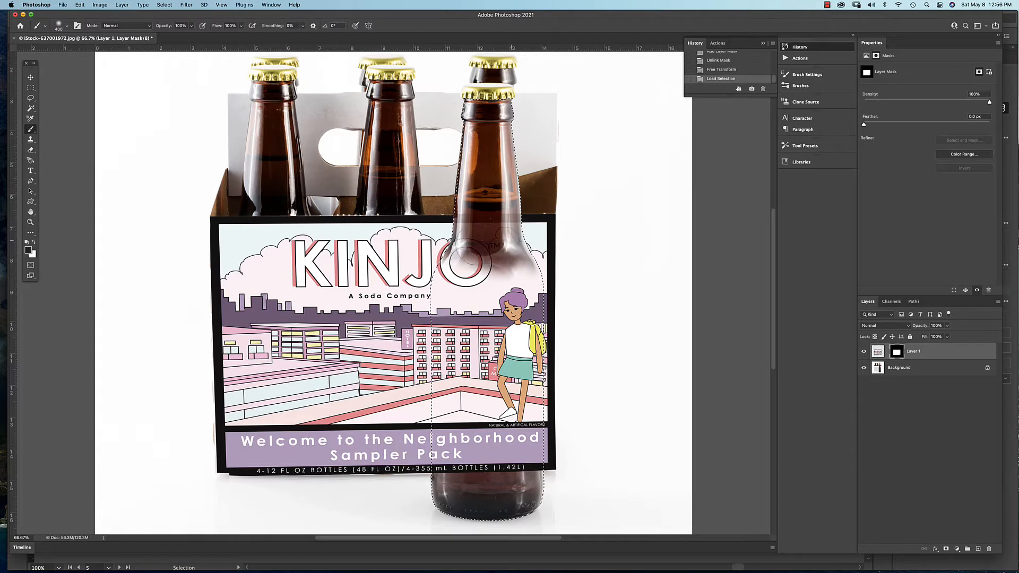
pyautogui.moveTo(469, 259)
pyautogui.mouseDown()
pyautogui.moveTo(398, 260)
pyautogui.moveTo(542, 263)
pyautogui.mouseUp()
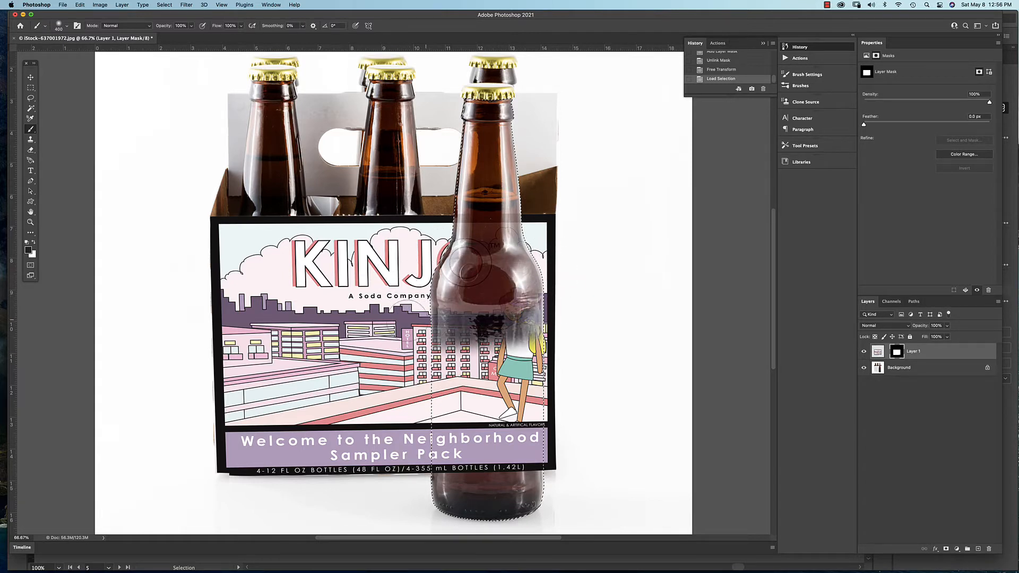
pyautogui.moveTo(586, 332); pyautogui.dragTo(523, 342)
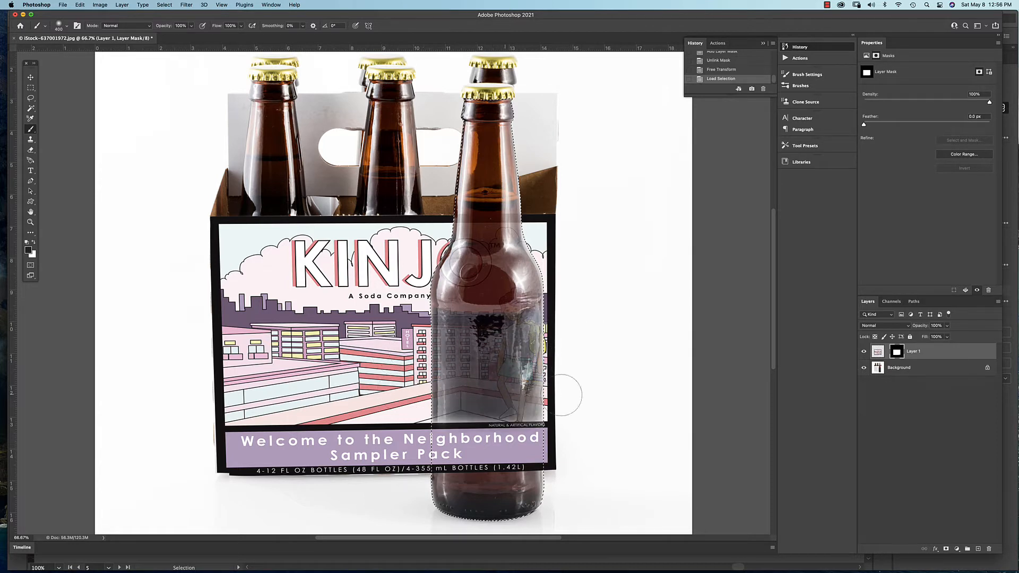
pyautogui.moveTo(596, 403); pyautogui.dragTo(393, 432)
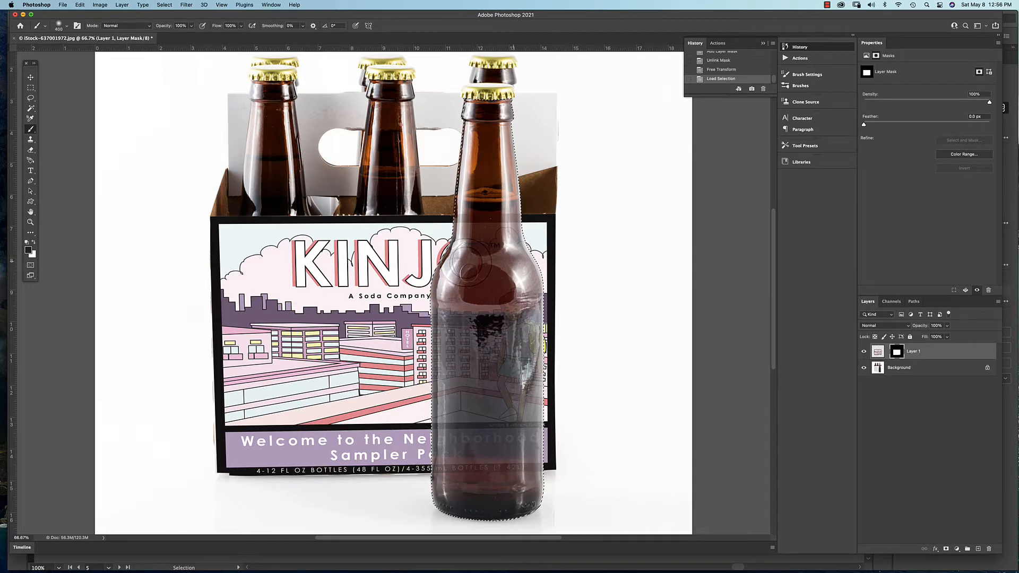
pyautogui.moveTo(517, 248); pyautogui.dragTo(520, 248)
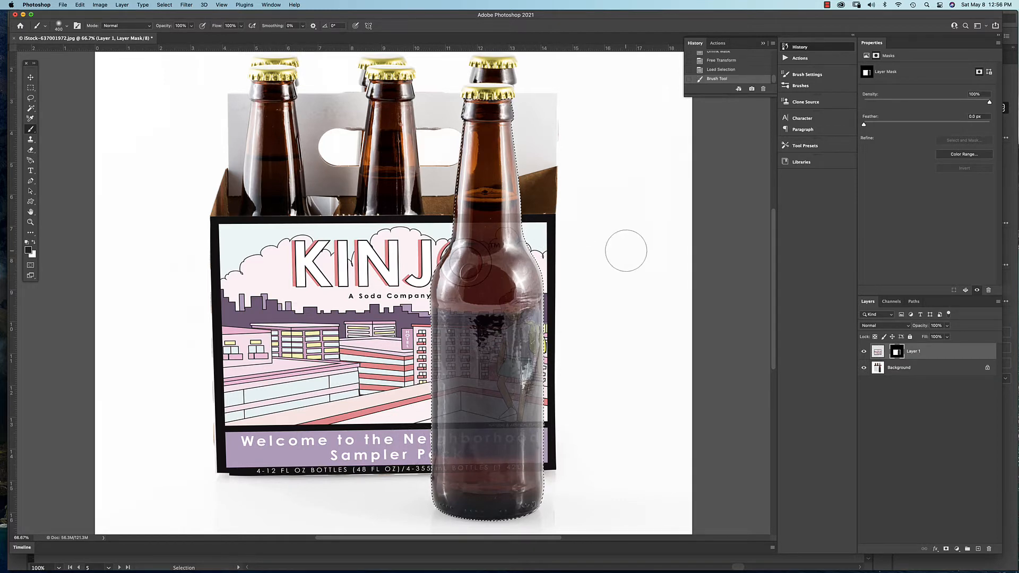
pyautogui.press('super+z')
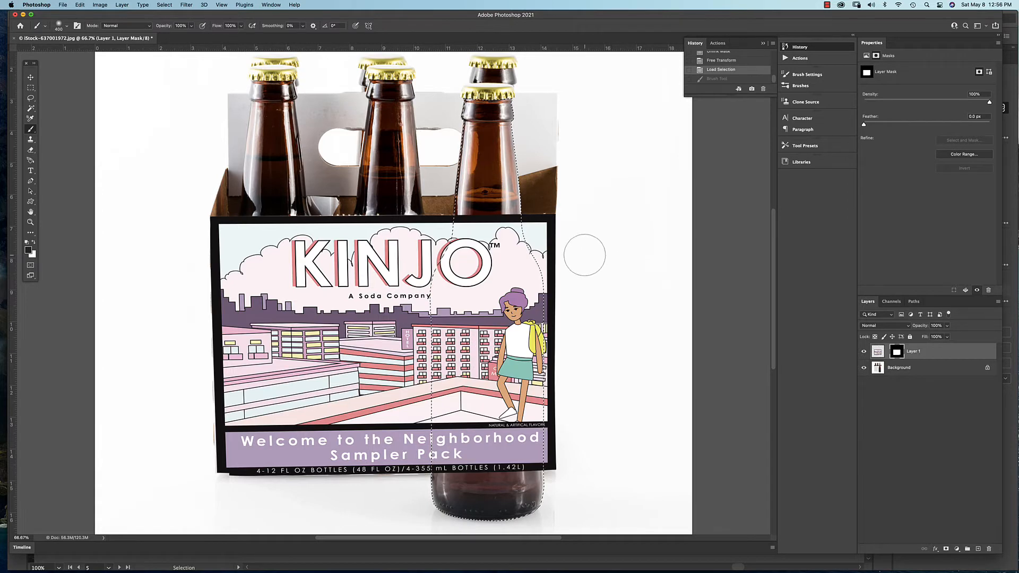
# Step: Choose a darker grey foreground colour and brush it over the whole bottle selection on the artwork's layer mask
pyautogui.click(30, 250)
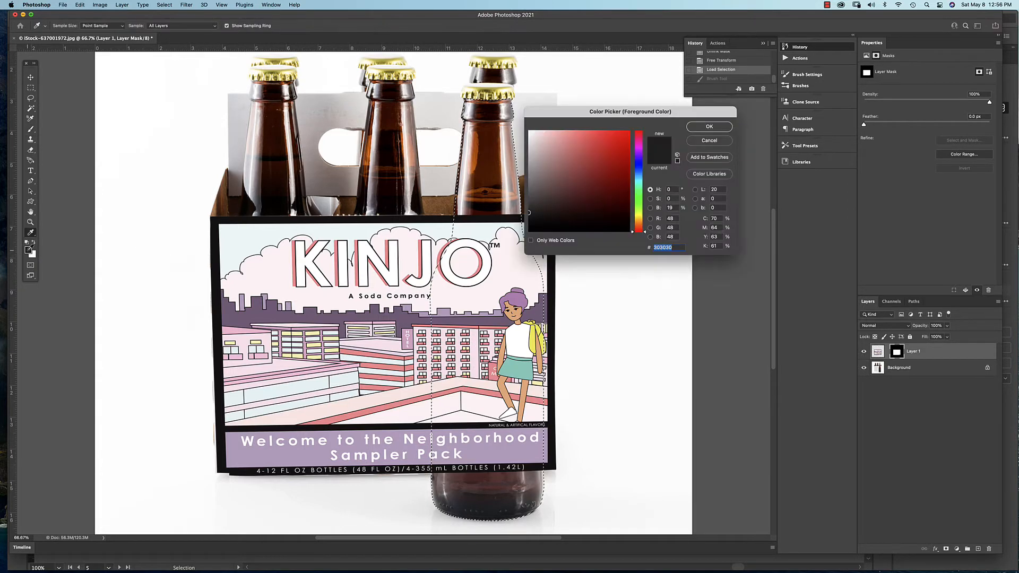
pyautogui.moveTo(530, 224); pyautogui.dragTo(527, 223)
pyautogui.click(709, 127)
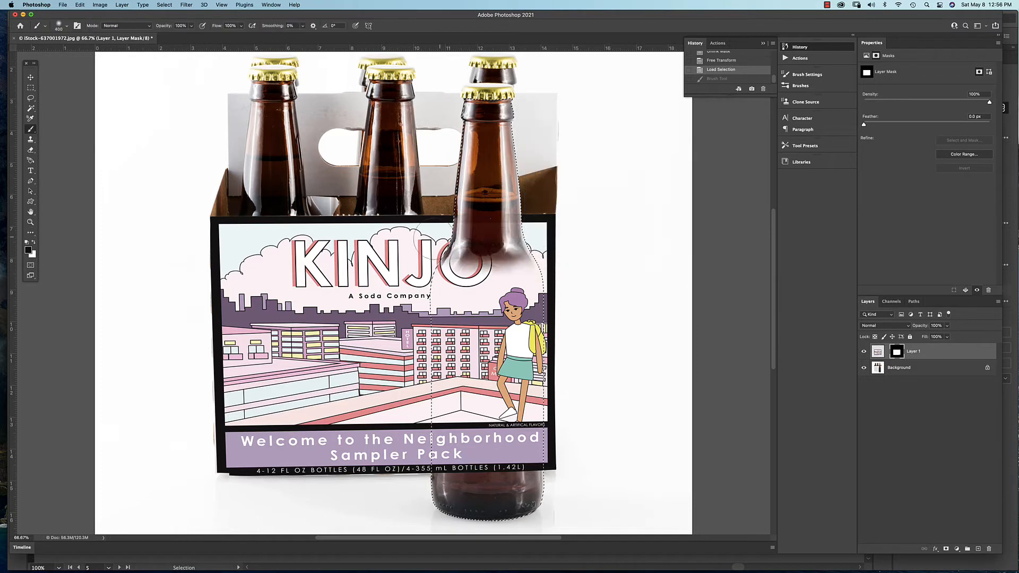
pyautogui.moveTo(411, 279)
pyautogui.mouseDown()
pyautogui.moveTo(578, 282)
pyautogui.moveTo(425, 302)
pyautogui.moveTo(549, 329)
pyautogui.mouseUp()
pyautogui.moveTo(431, 383)
pyautogui.mouseDown()
pyautogui.moveTo(574, 380)
pyautogui.moveTo(397, 399)
pyautogui.moveTo(586, 402)
pyautogui.moveTo(441, 443)
pyautogui.moveTo(571, 424)
pyautogui.moveTo(429, 449)
pyautogui.moveTo(613, 451)
pyautogui.moveTo(659, 432)
pyautogui.mouseUp()
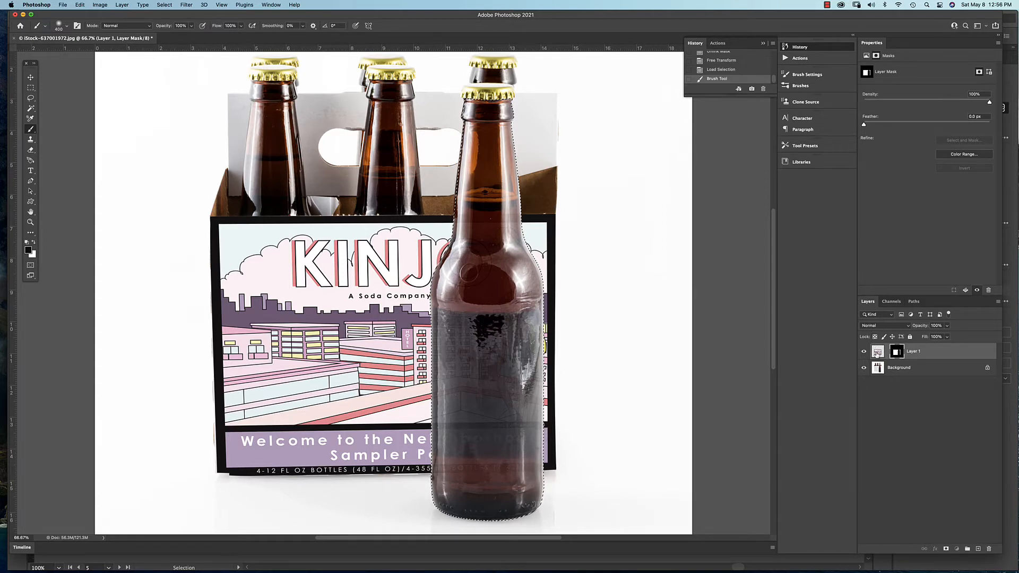
# Step: Target the artwork of Layer 1 and set the layer's blend mode to Multiply
pyautogui.click(877, 351)
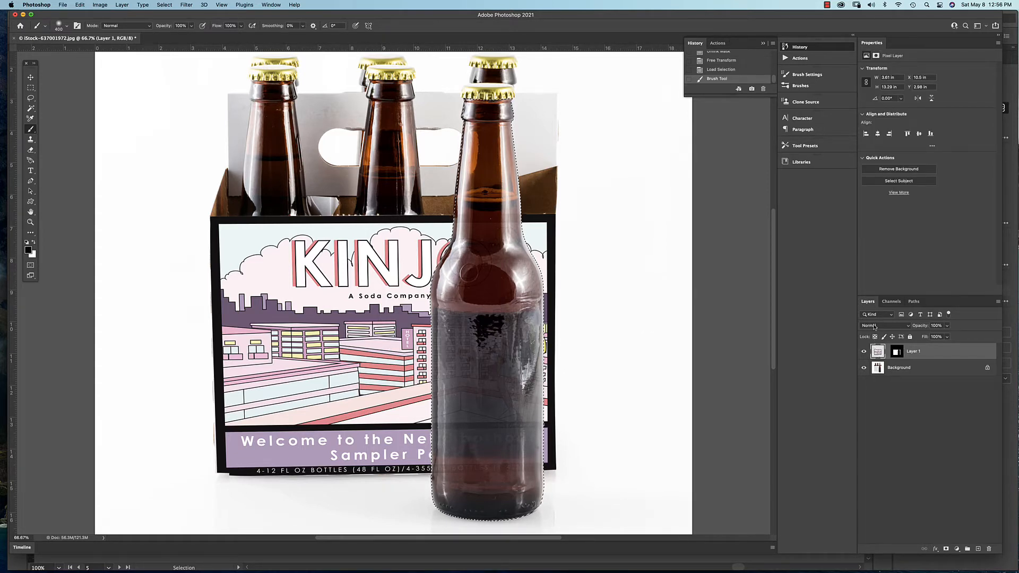
pyautogui.click(875, 326)
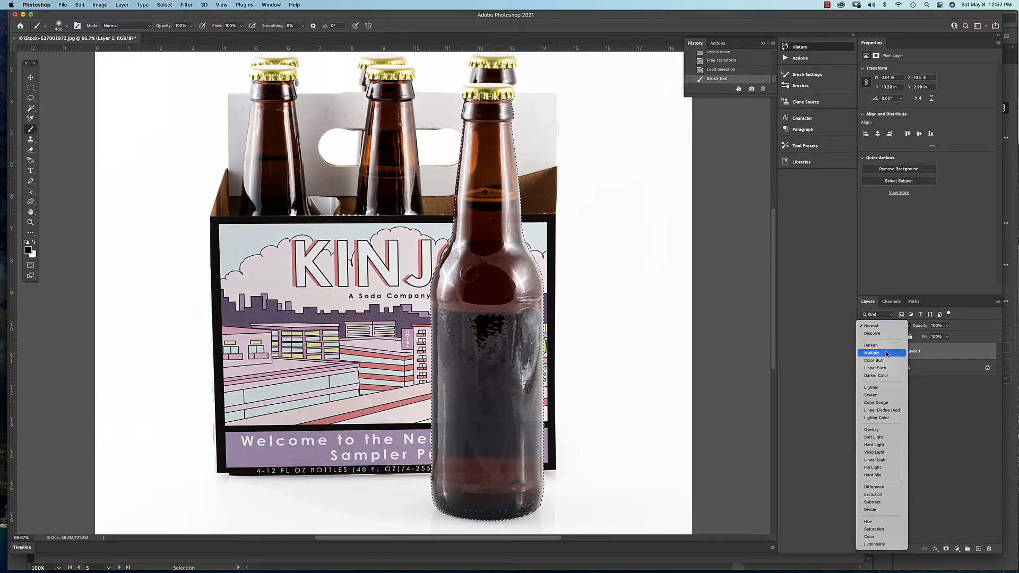
pyautogui.click(886, 353)
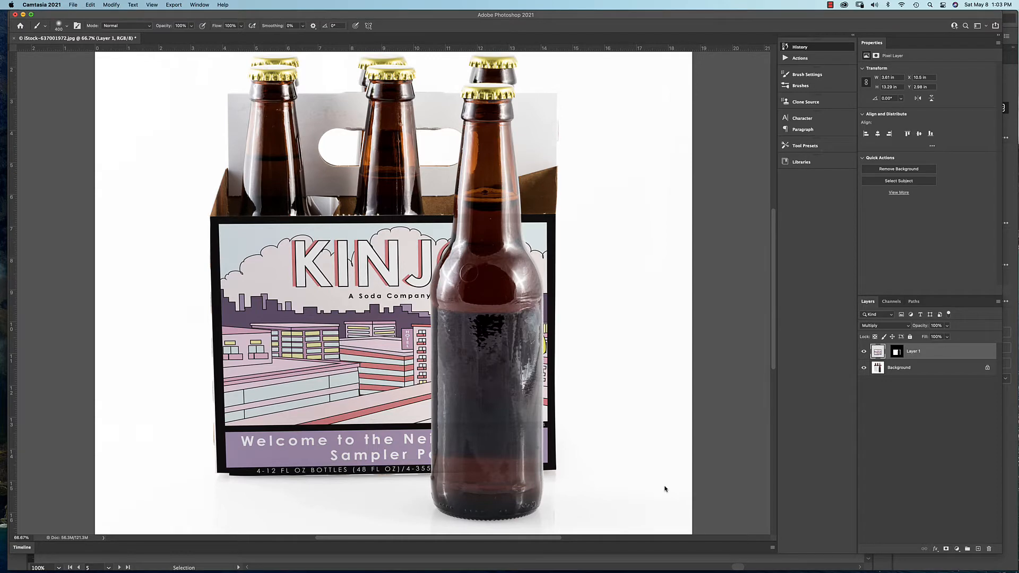
# Step: Switch to Illustrator, select the Kinjo handle panel artwork above the front panel, and convert its text to outlines
pyautogui.moveTo(689, 560)
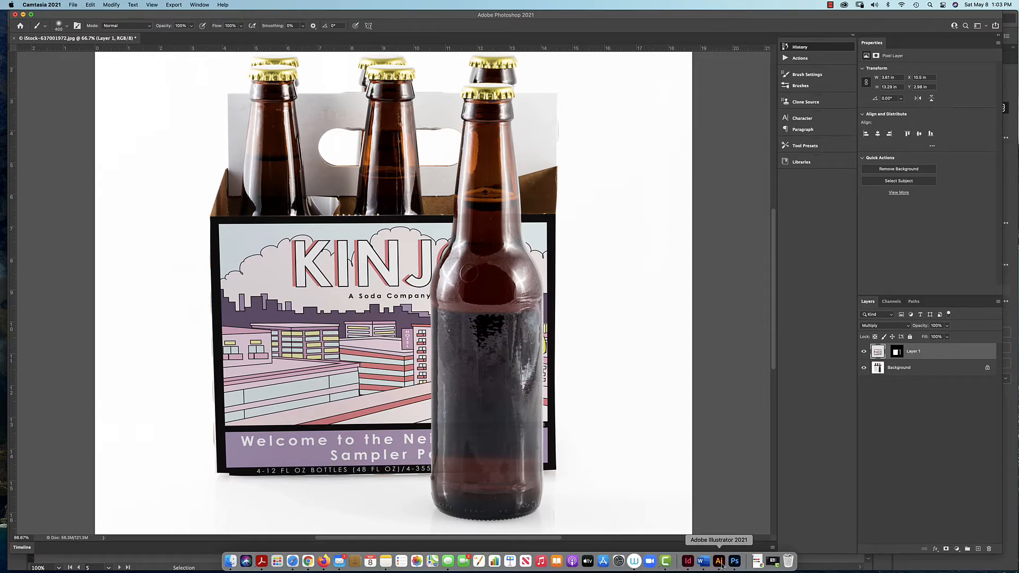
pyautogui.click(719, 564)
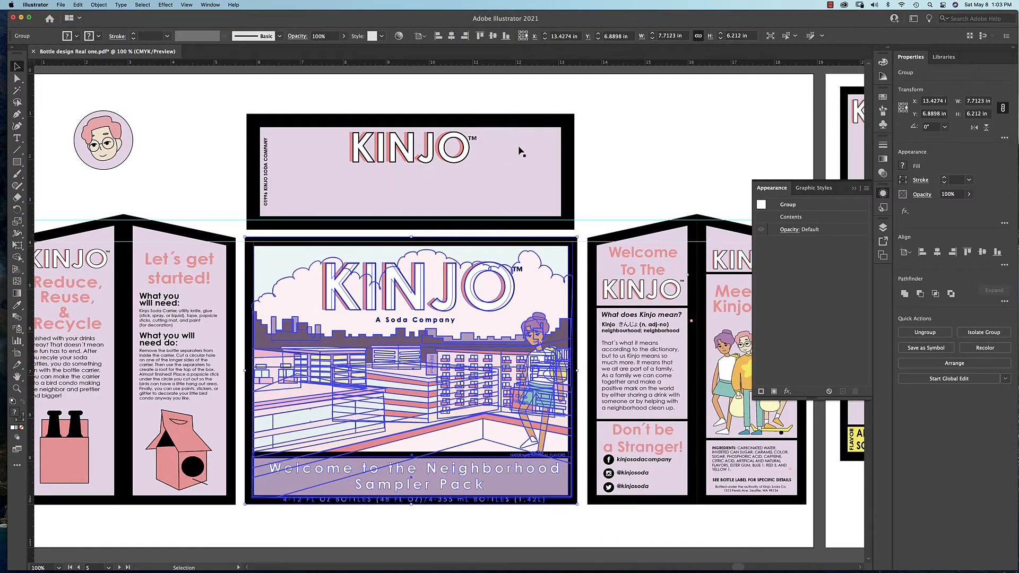
pyautogui.moveTo(588, 113); pyautogui.dragTo(239, 232)
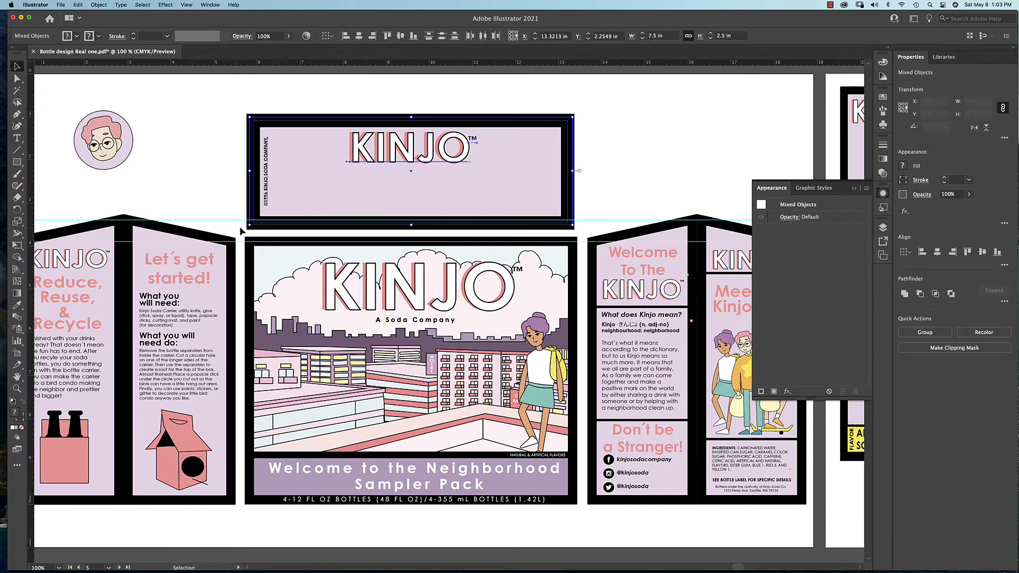
pyautogui.click(122, 5)
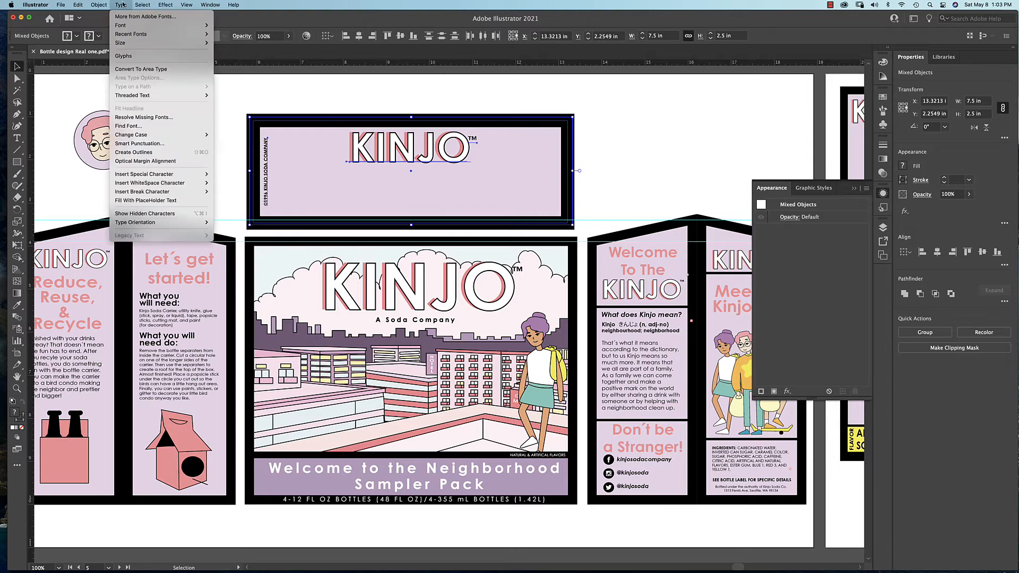
pyautogui.click(146, 152)
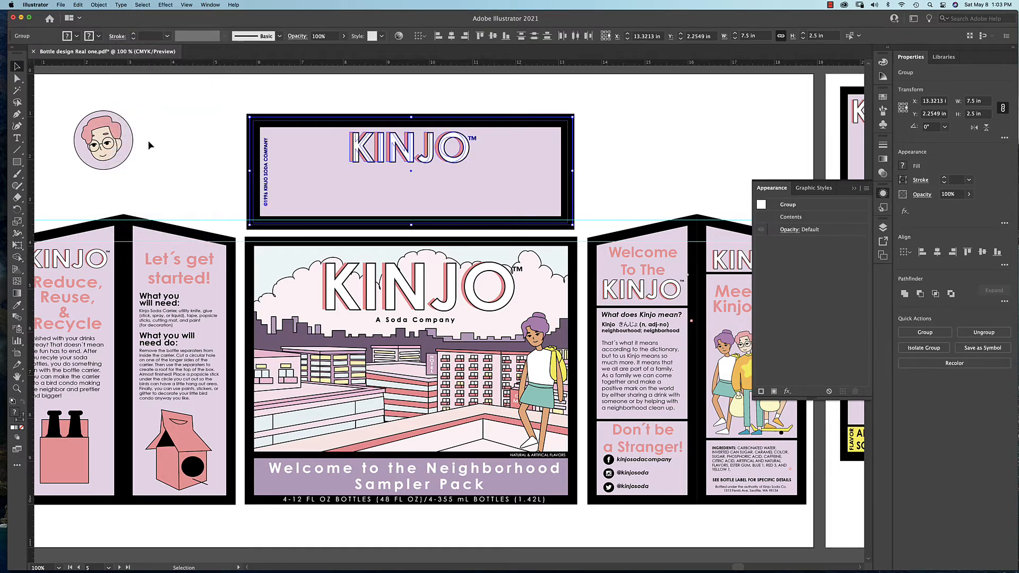
# Step: Outline the strokes of the selected handle panel artwork and copy it
pyautogui.click(99, 4)
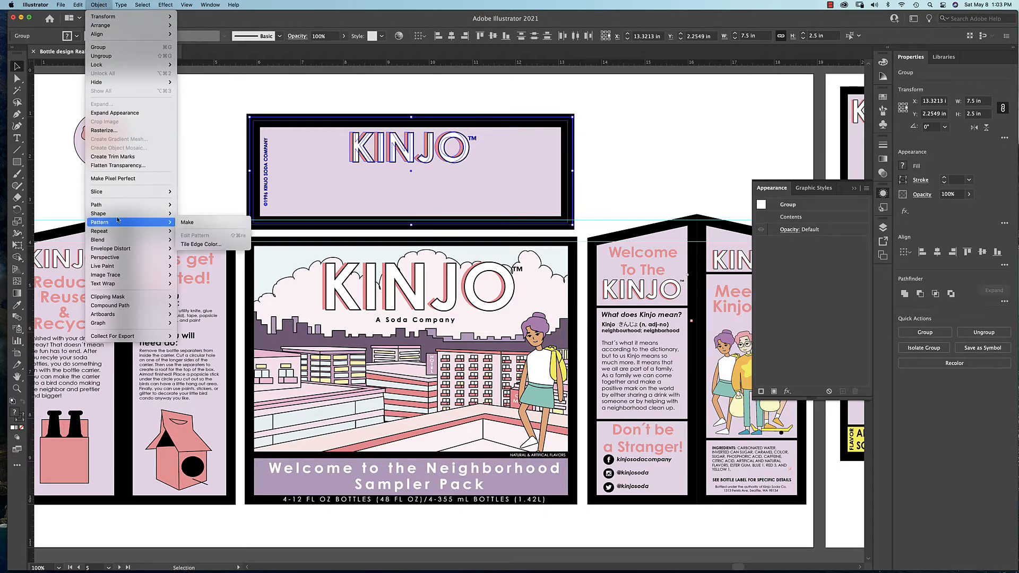
pyautogui.moveTo(133, 205)
pyautogui.click(214, 227)
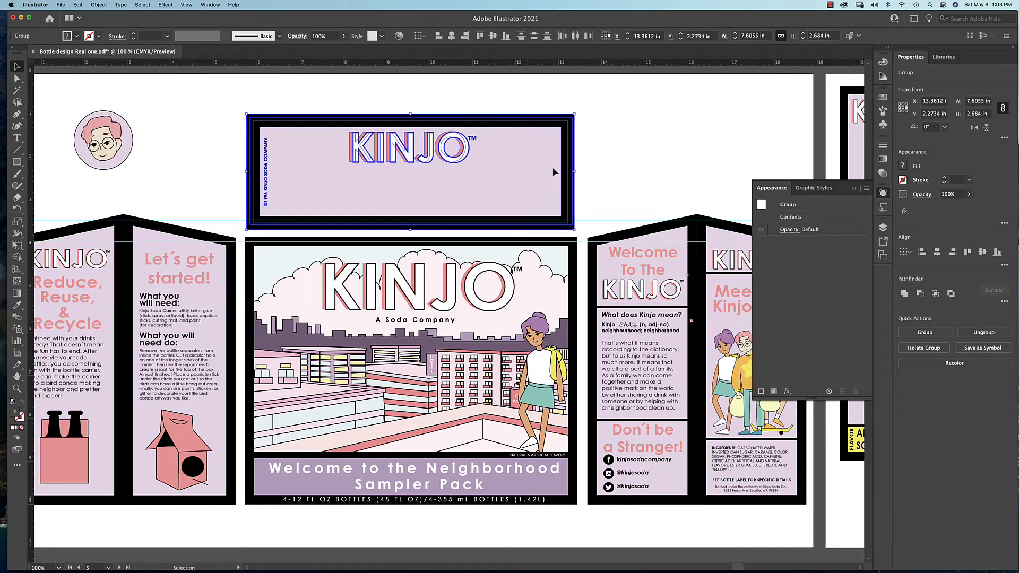
pyautogui.click(95, 4)
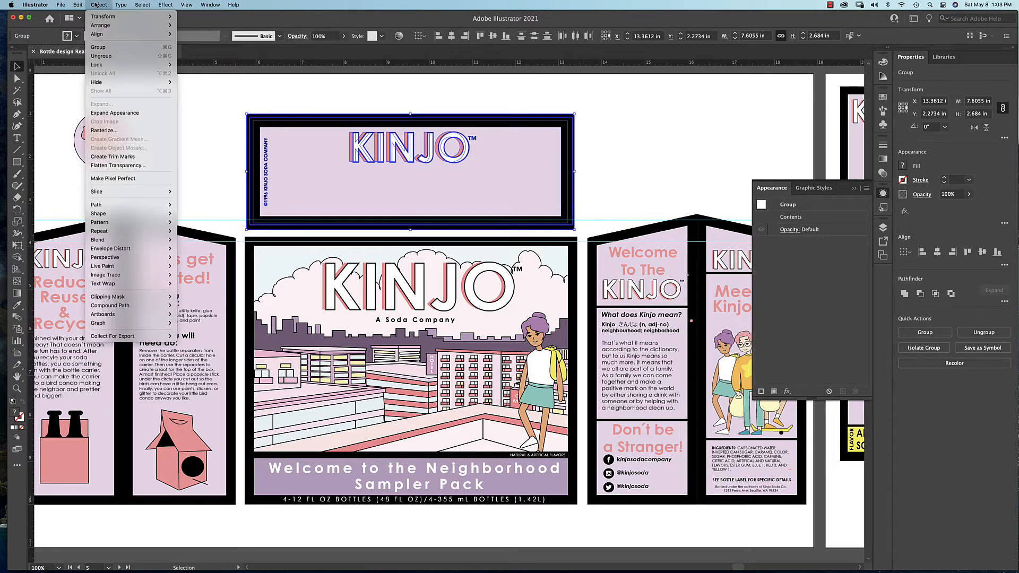
pyautogui.moveTo(78, 4)
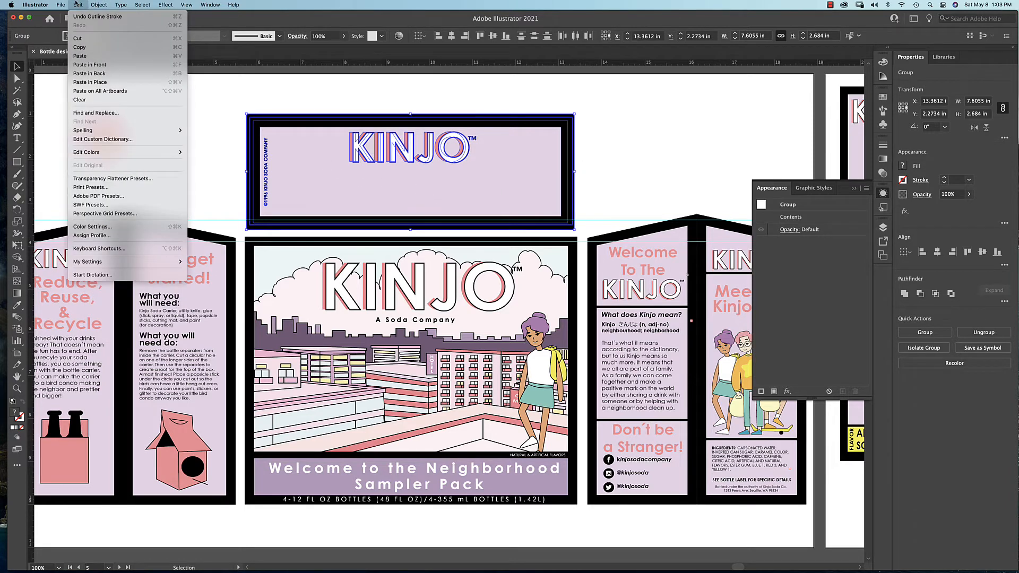
pyautogui.click(82, 49)
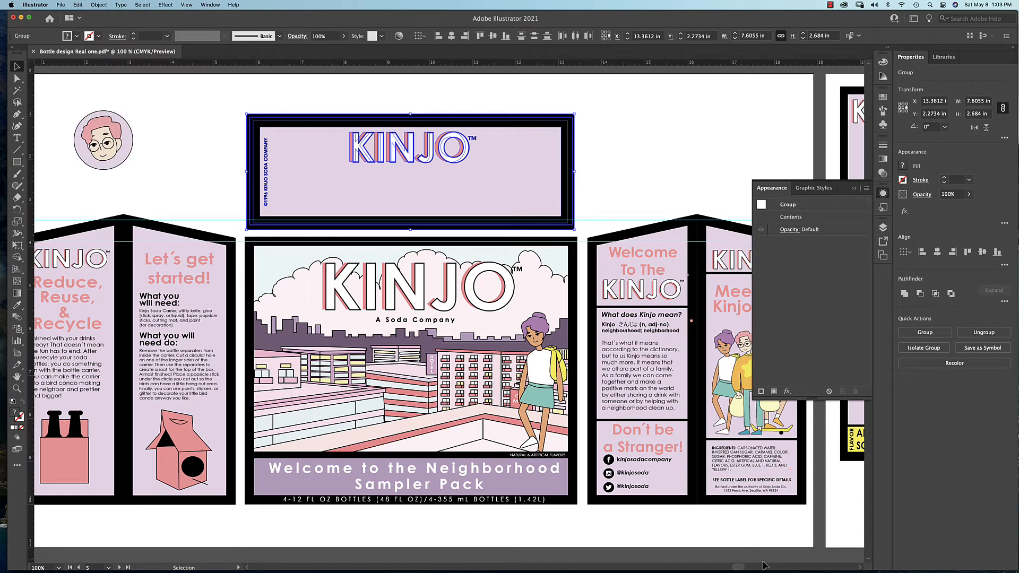
# Step: Switch to Photoshop, clear the selection, and paste the handle artwork as pixels, placing it over the carrier handle
pyautogui.click(735, 563)
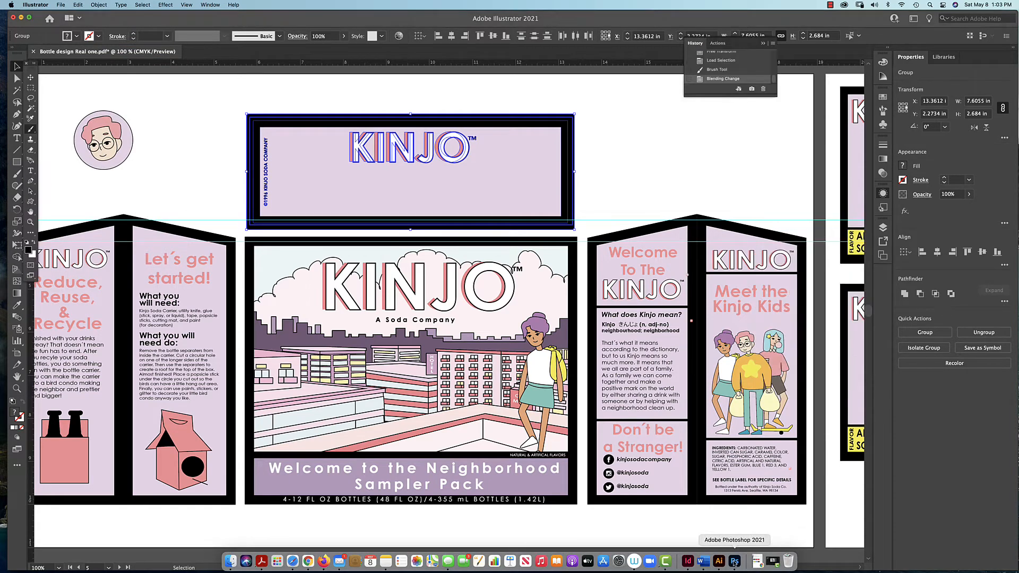
pyautogui.press('super+d')
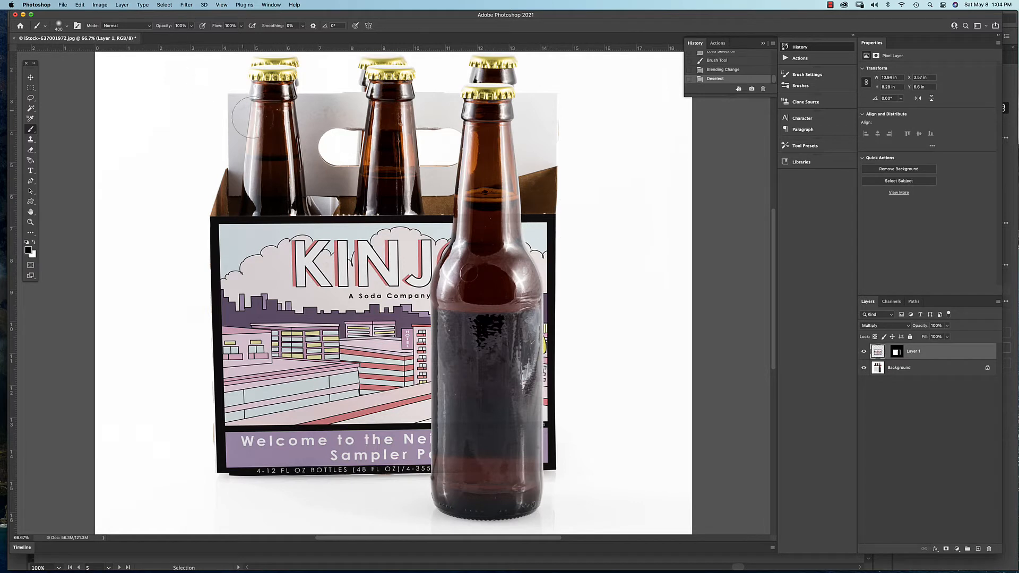
pyautogui.press('super+v')
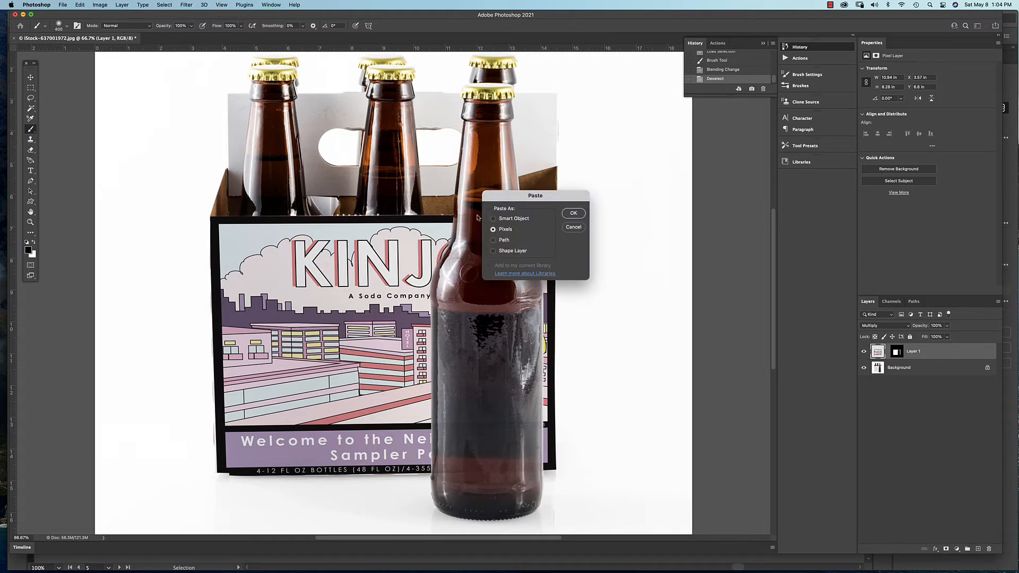
pyautogui.click(572, 213)
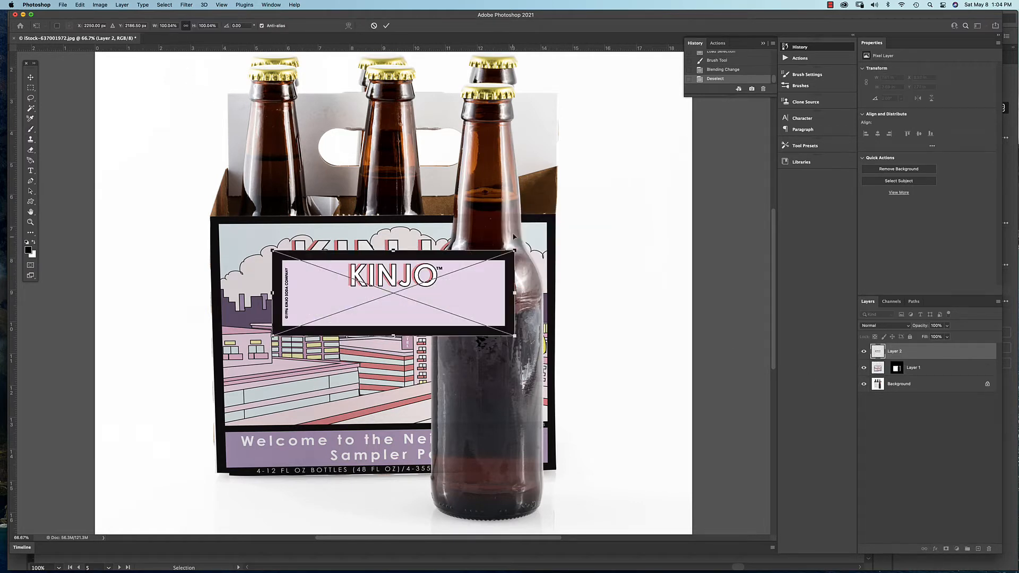
pyautogui.moveTo(446, 298); pyautogui.dragTo(443, 152)
pyautogui.press('Return')
pyautogui.press('b')
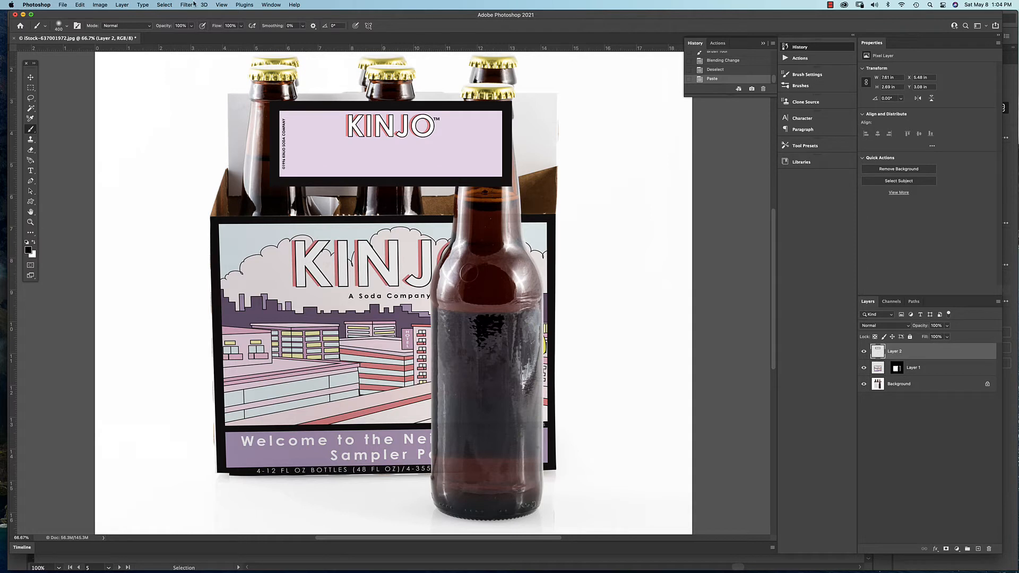
# Step: Load the saved Carrier Handle selection and turn it into a layer mask on Layer 2
pyautogui.click(164, 5)
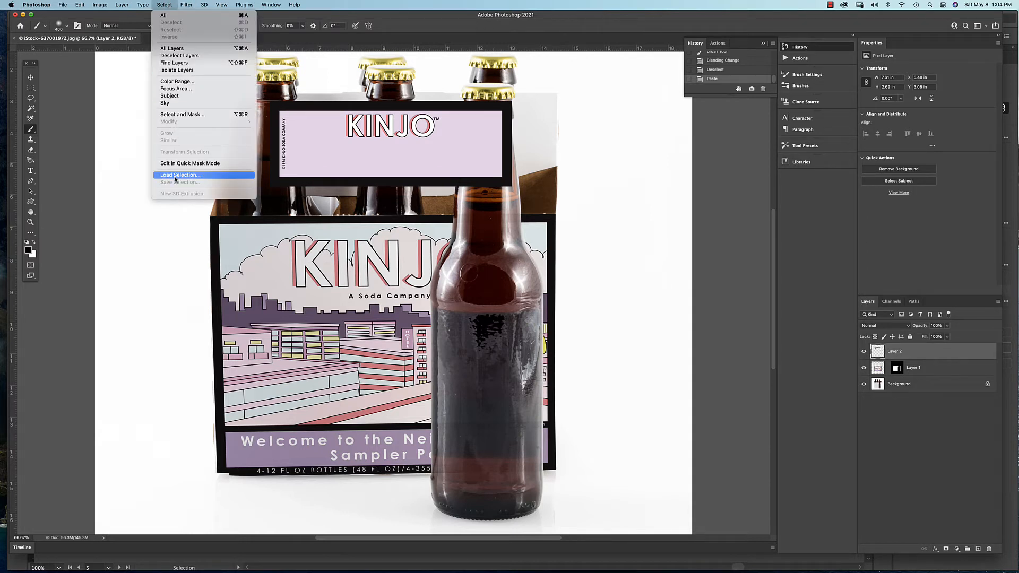
pyautogui.click(175, 179)
pyautogui.click(687, 190)
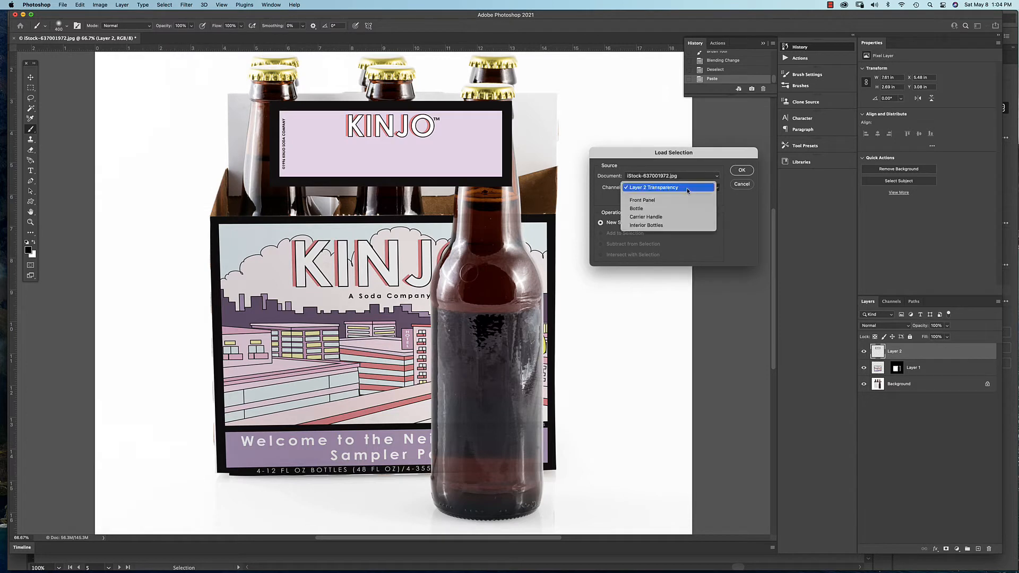
pyautogui.click(685, 216)
pyautogui.click(742, 170)
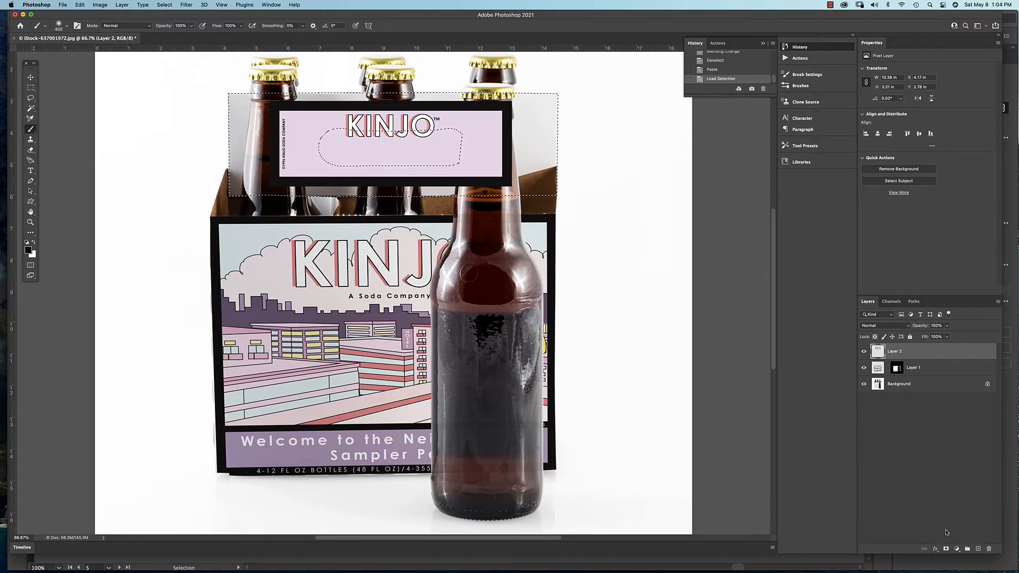
pyautogui.click(946, 549)
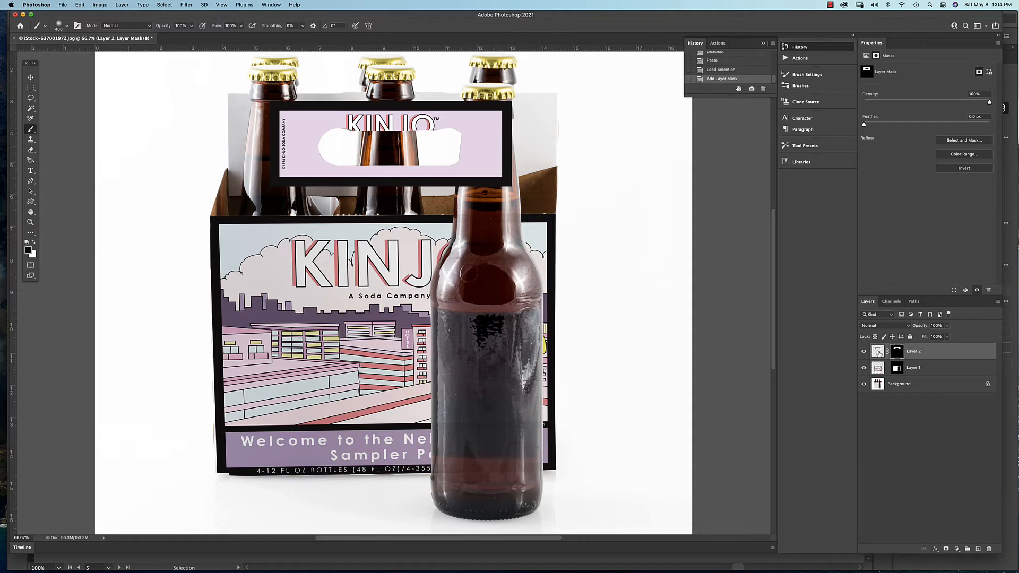
# Step: Unlink Layer 2's artwork from its mask and distort the artwork so its four corners match the carrier handle
pyautogui.click(878, 352)
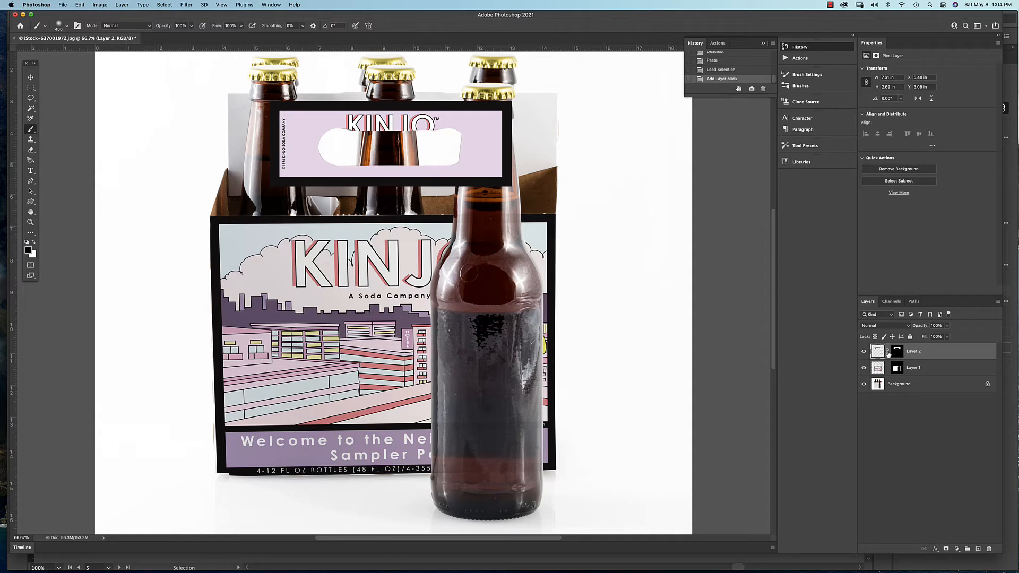
pyautogui.click(888, 352)
pyautogui.click(100, 5)
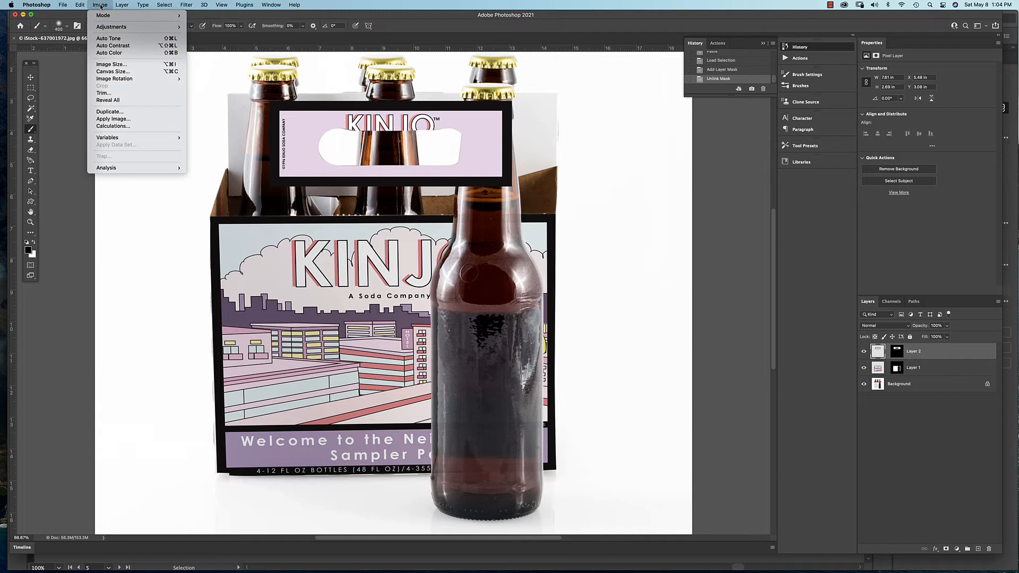
pyautogui.moveTo(79, 5)
pyautogui.moveTo(110, 182)
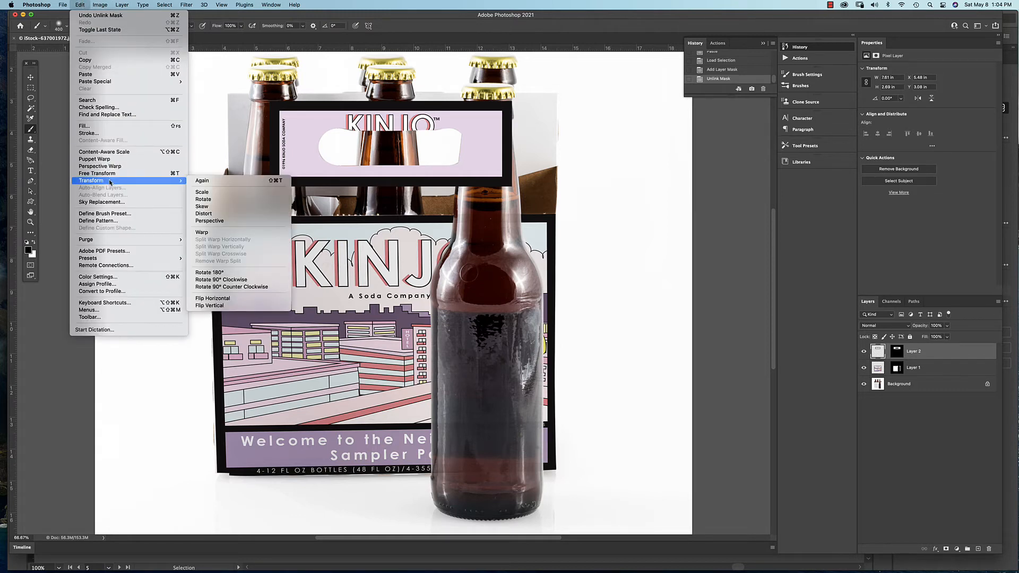
pyautogui.click(218, 214)
pyautogui.moveTo(271, 104); pyautogui.dragTo(226, 93)
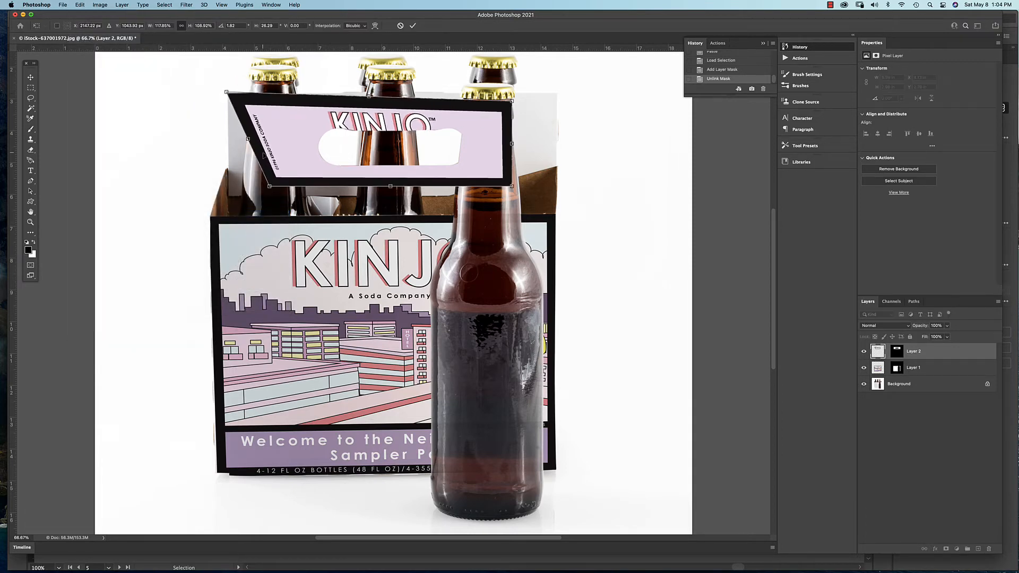
pyautogui.moveTo(270, 190); pyautogui.dragTo(227, 195)
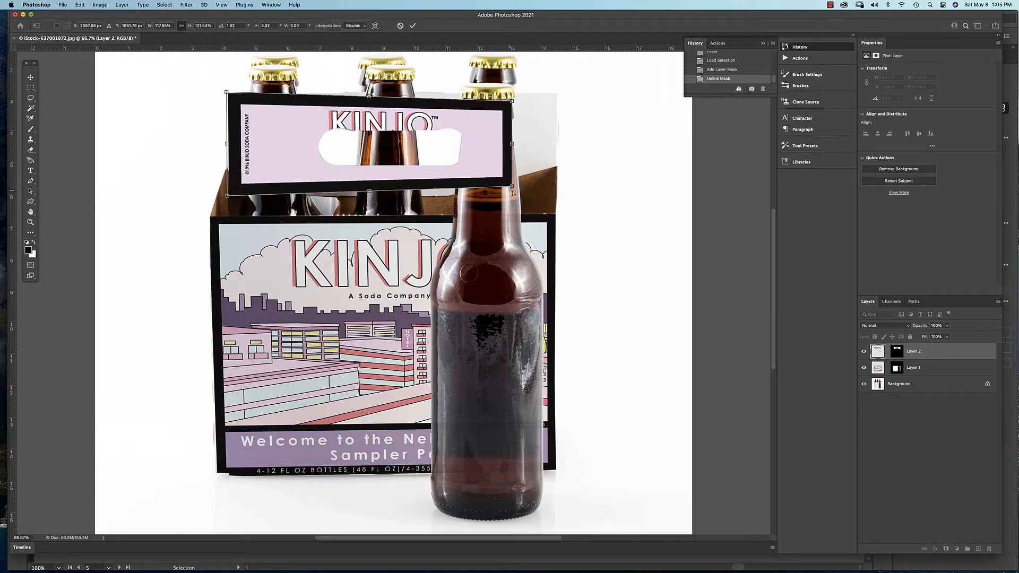
pyautogui.moveTo(511, 188); pyautogui.dragTo(558, 196)
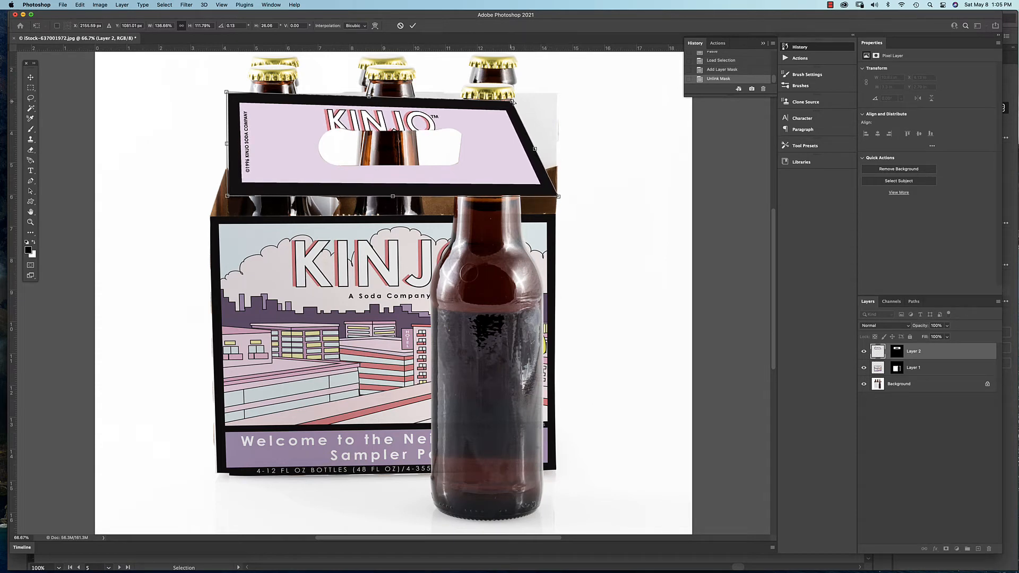
pyautogui.moveTo(512, 101); pyautogui.dragTo(558, 94)
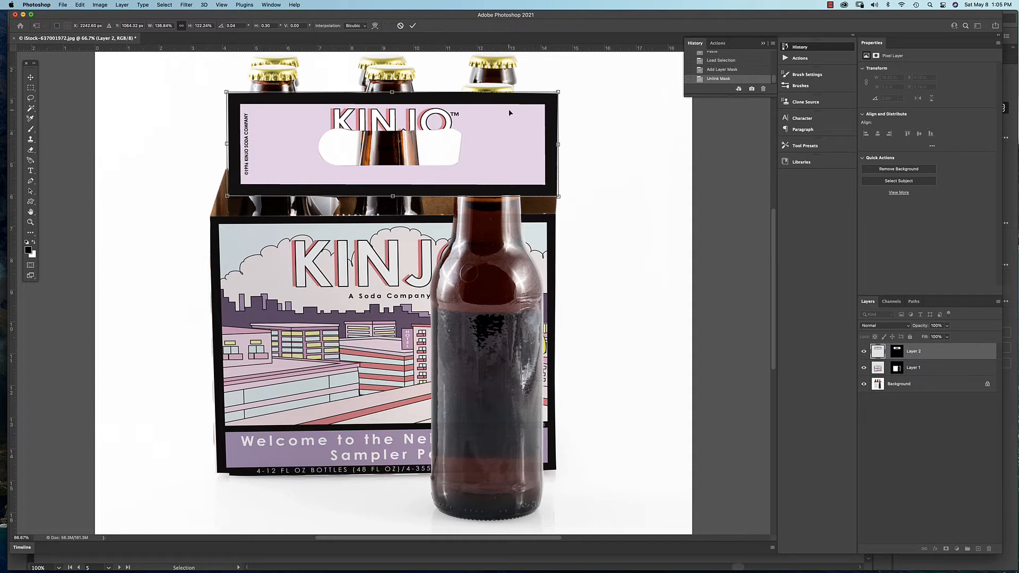
pyautogui.press('Return')
pyautogui.press('b')
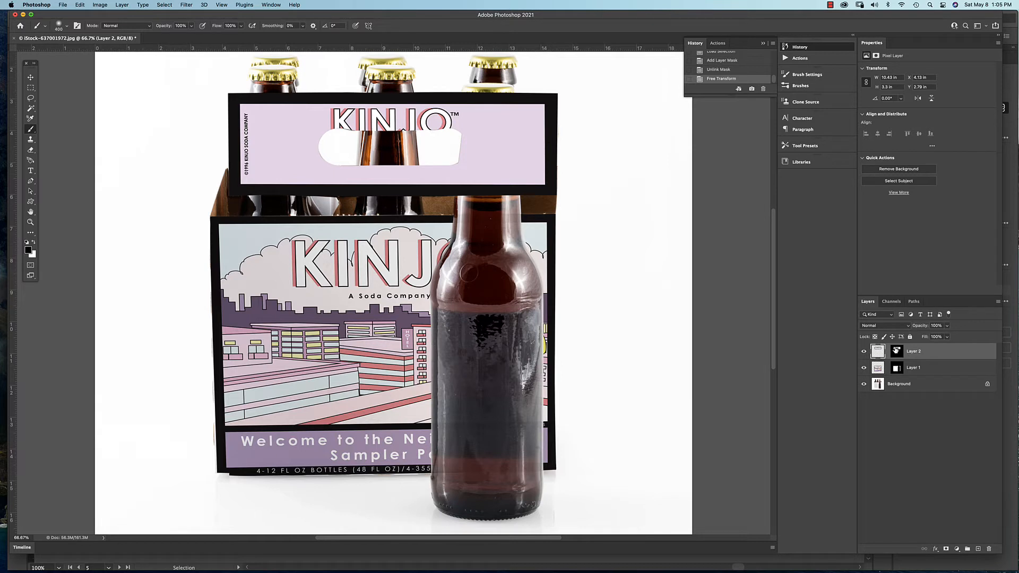
# Step: Check Layer 2's mask on its own, return to the artwork, and load the saved Interior Bottles selection
pyautogui.keyDown('alt'); pyautogui.click(896, 350); pyautogui.keyUp('alt')
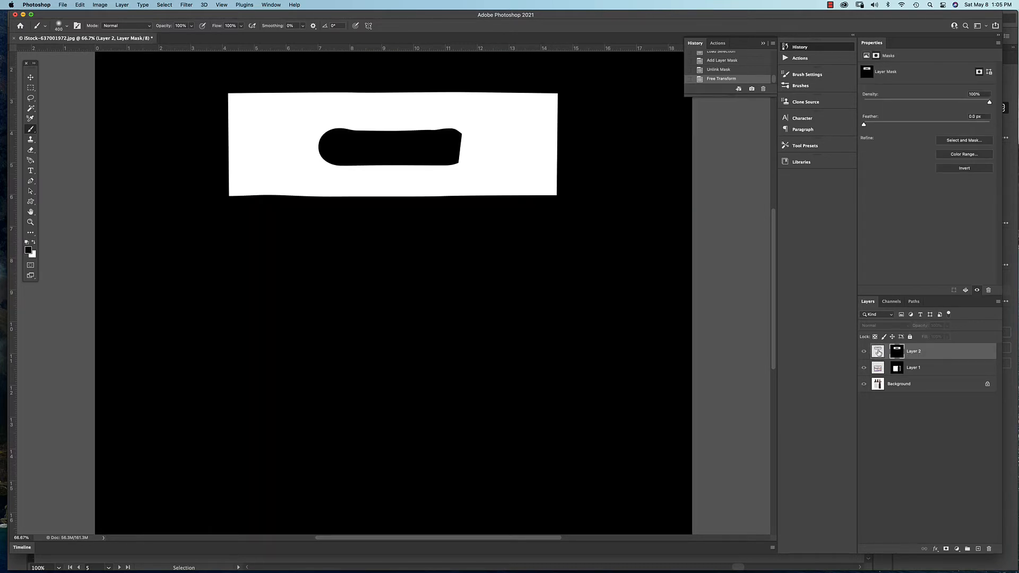
pyautogui.click(878, 352)
pyautogui.click(164, 5)
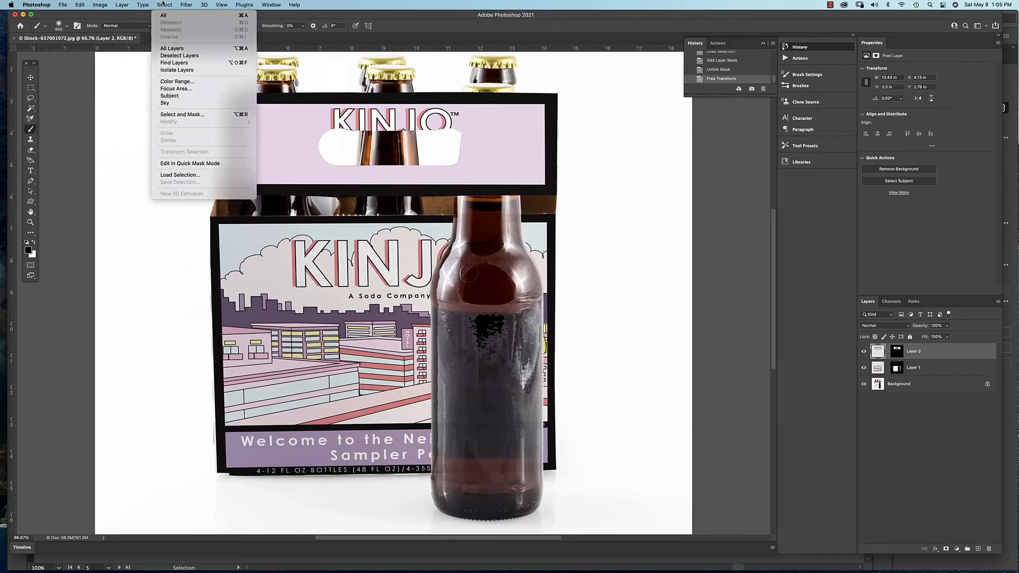
pyautogui.click(190, 177)
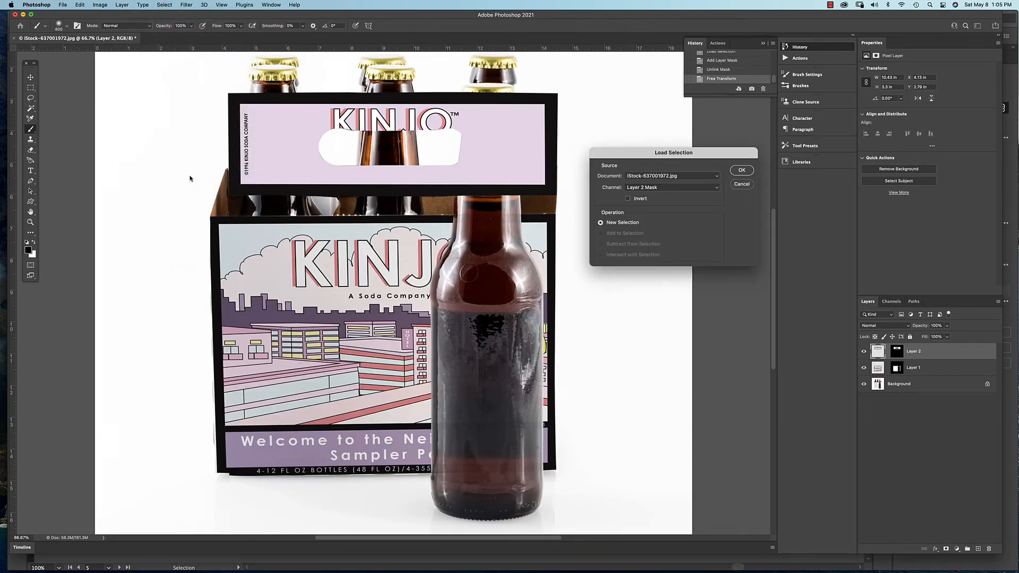
pyautogui.click(666, 187)
pyautogui.click(670, 235)
pyautogui.click(741, 170)
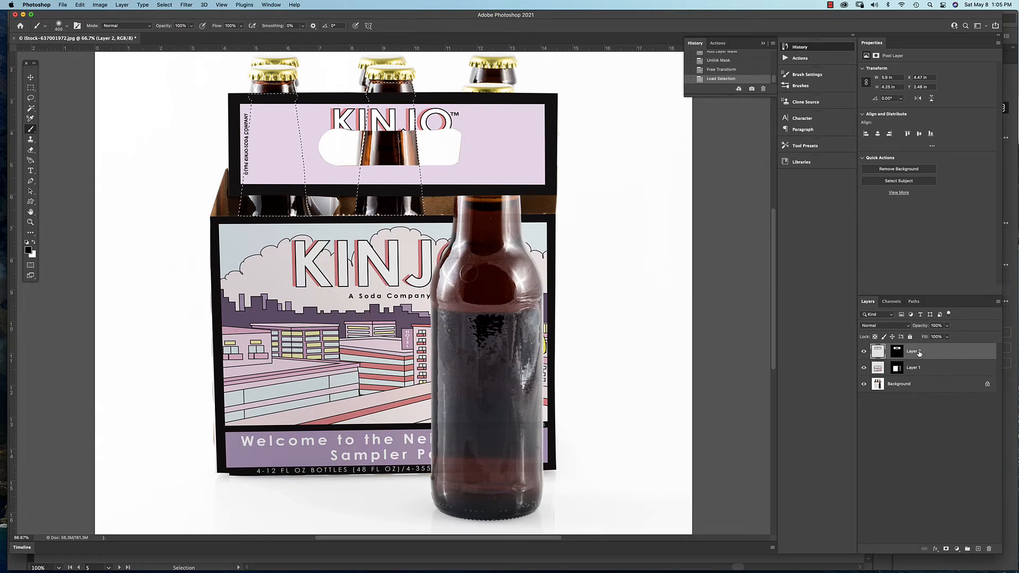
# Step: Brush the current near-black foreground colour over the selected interior bottles on Layer 2's mask
pyautogui.click(899, 354)
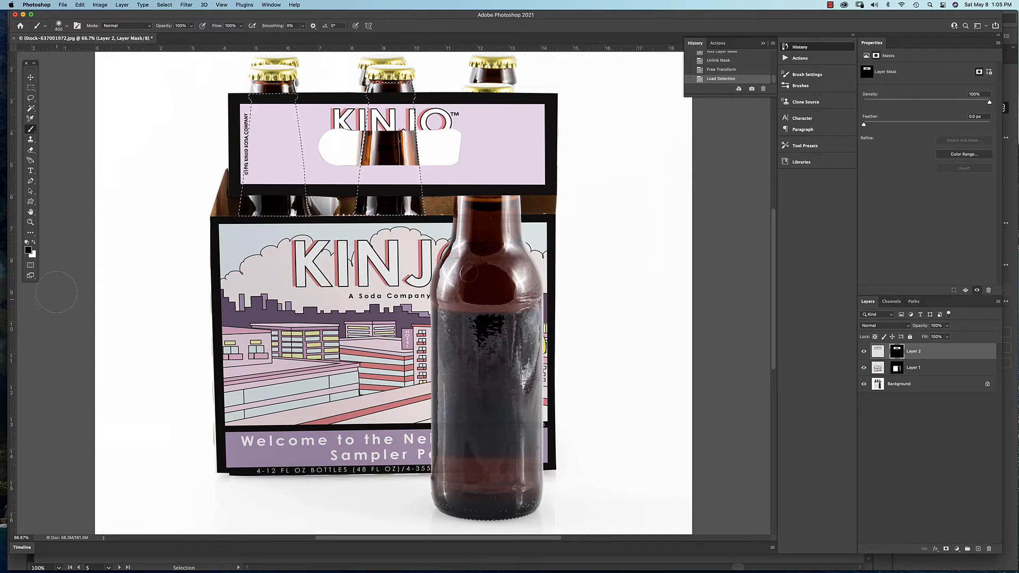
pyautogui.click(28, 250)
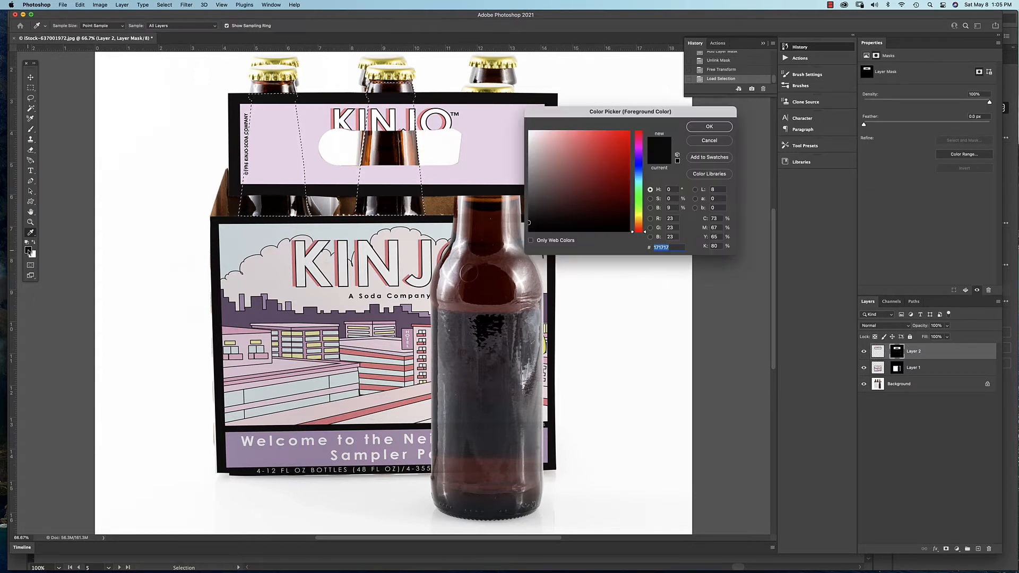
pyautogui.click(709, 140)
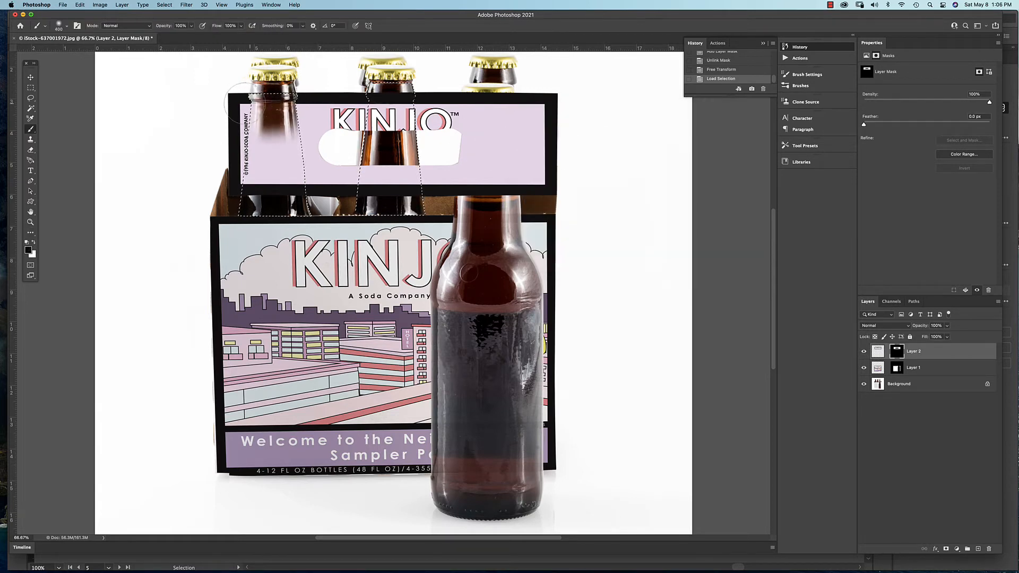
pyautogui.moveTo(330, 147); pyautogui.dragTo(242, 167)
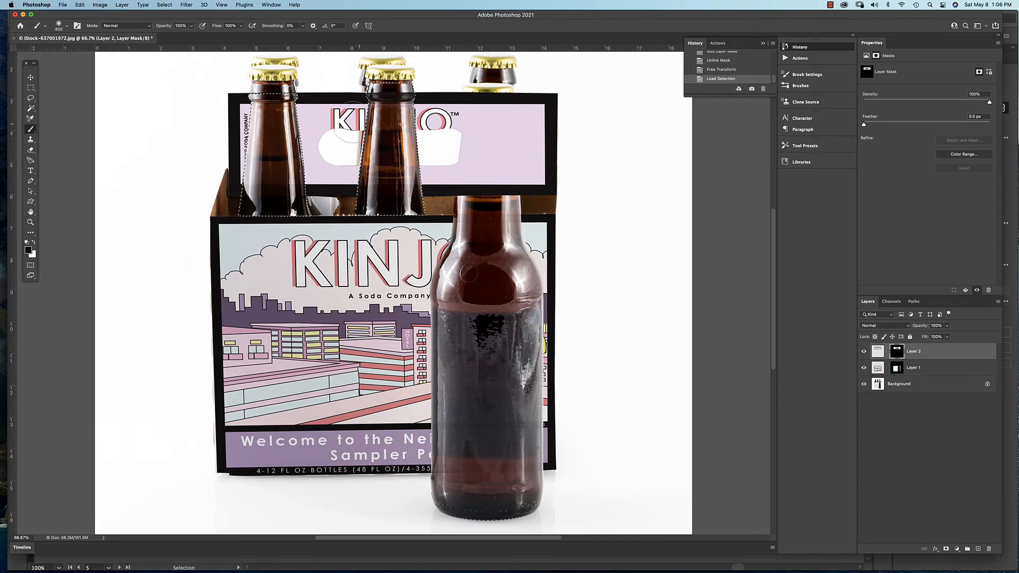
# Step: Finish painting out the interior bottles on Layer 2's mask and load the saved Bottle selection
pyautogui.click(297, 103)
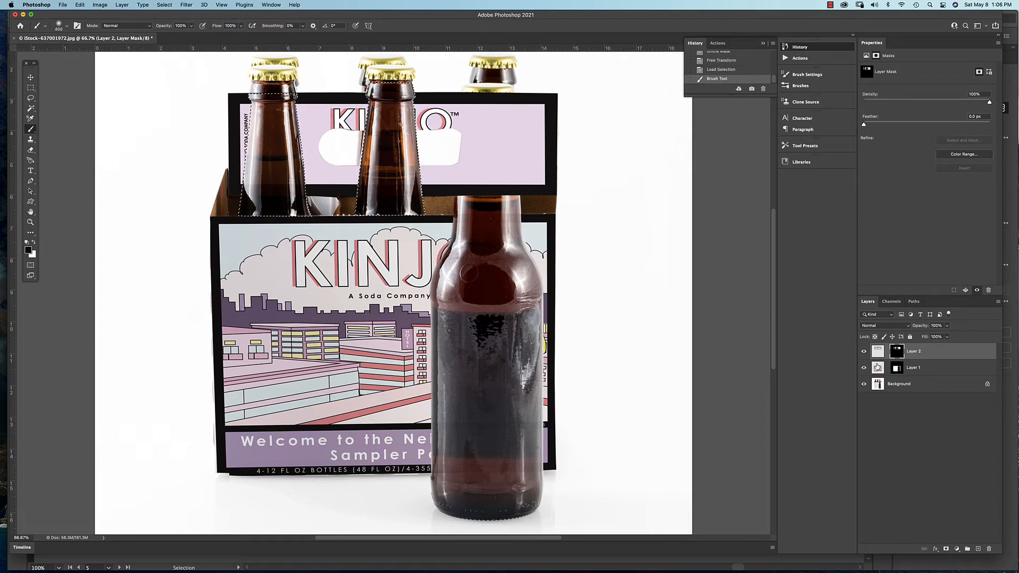
pyautogui.click(168, 5)
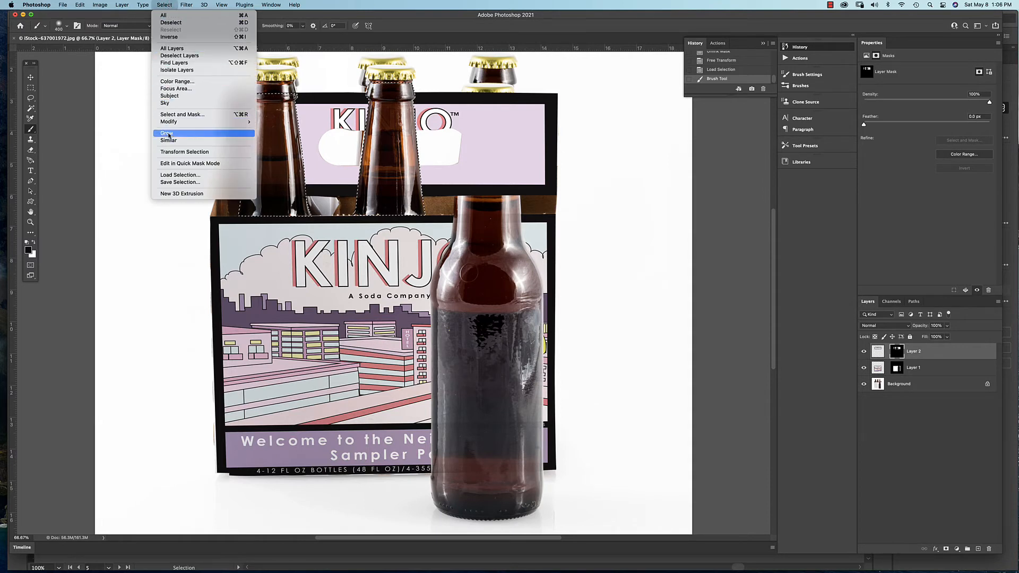
pyautogui.click(179, 175)
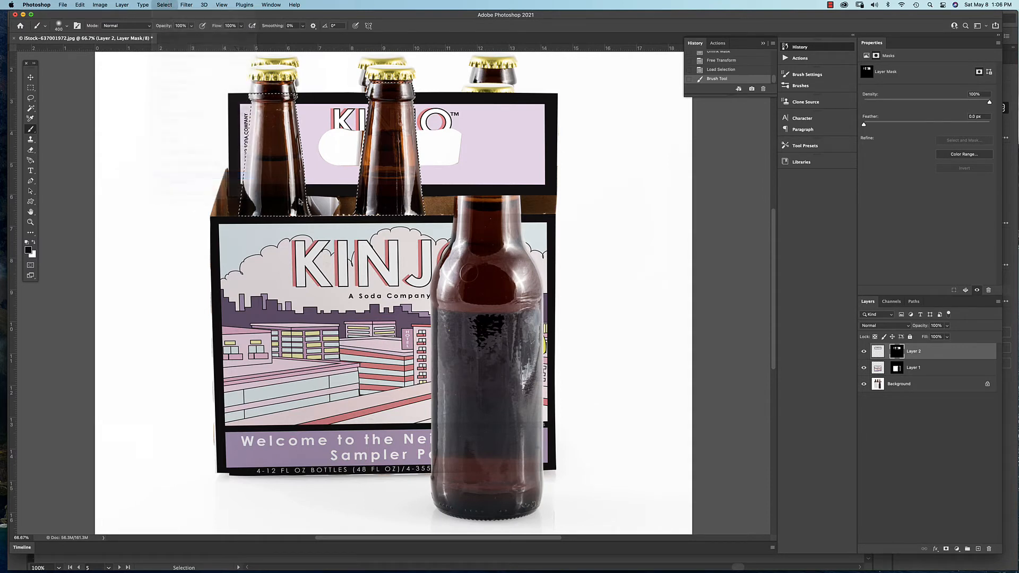
pyautogui.click(668, 188)
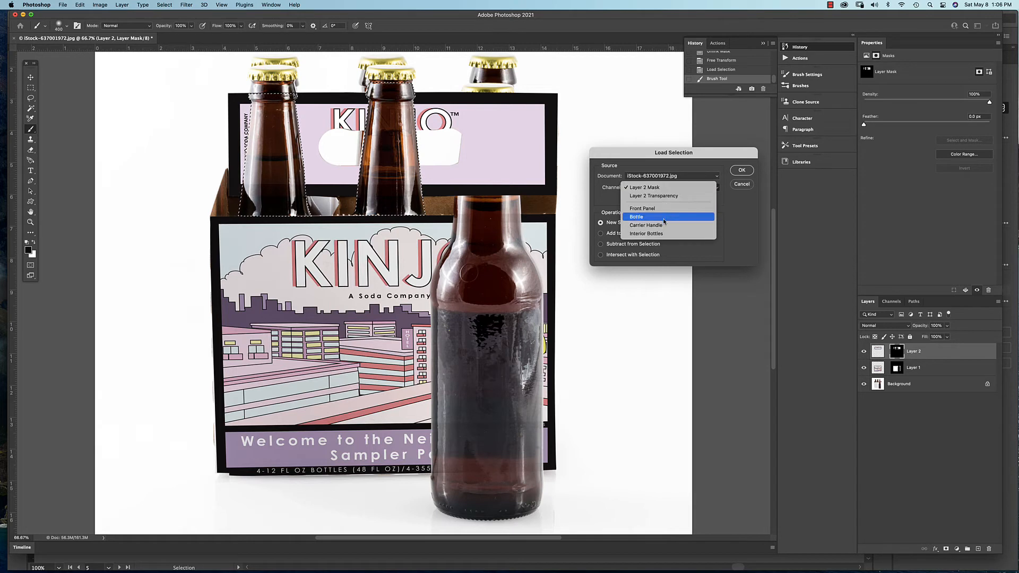
pyautogui.click(636, 217)
pyautogui.click(742, 170)
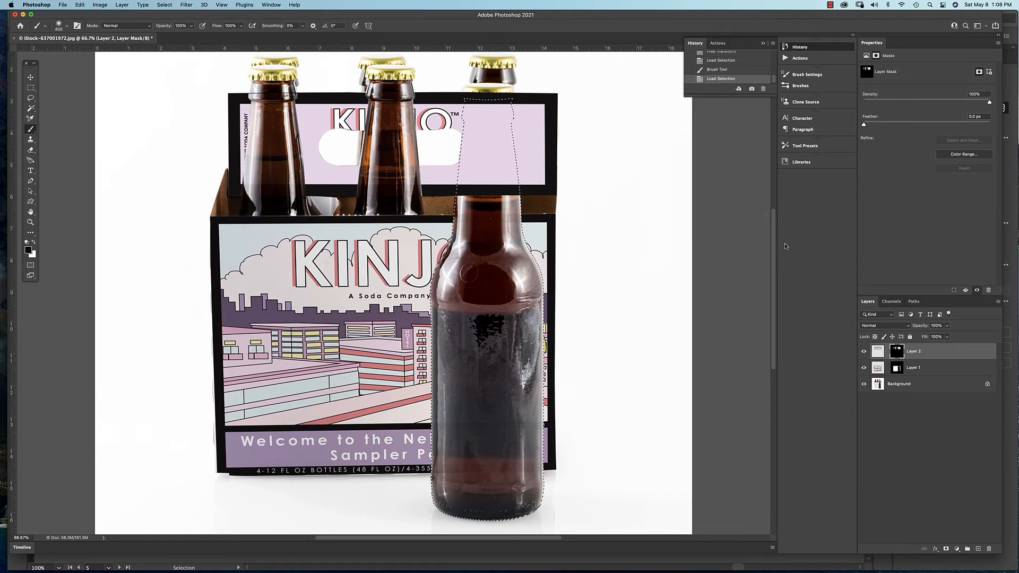
# Step: Paint the selected front bottle's neck black on Layer 2's mask, check the neck's edges, and deselect
pyautogui.moveTo(481, 121)
pyautogui.mouseDown()
pyautogui.moveTo(473, 112)
pyautogui.moveTo(518, 106)
pyautogui.moveTo(441, 128)
pyautogui.moveTo(494, 162)
pyautogui.moveTo(480, 183)
pyautogui.moveTo(509, 180)
pyautogui.moveTo(522, 194)
pyautogui.moveTo(491, 96)
pyautogui.moveTo(531, 84)
pyautogui.moveTo(460, 91)
pyautogui.moveTo(328, 331)
pyautogui.mouseUp()
pyautogui.press('super+equal')
pyautogui.press('super+equal')
pyautogui.moveTo(426, 250); pyautogui.dragTo(430, 308)
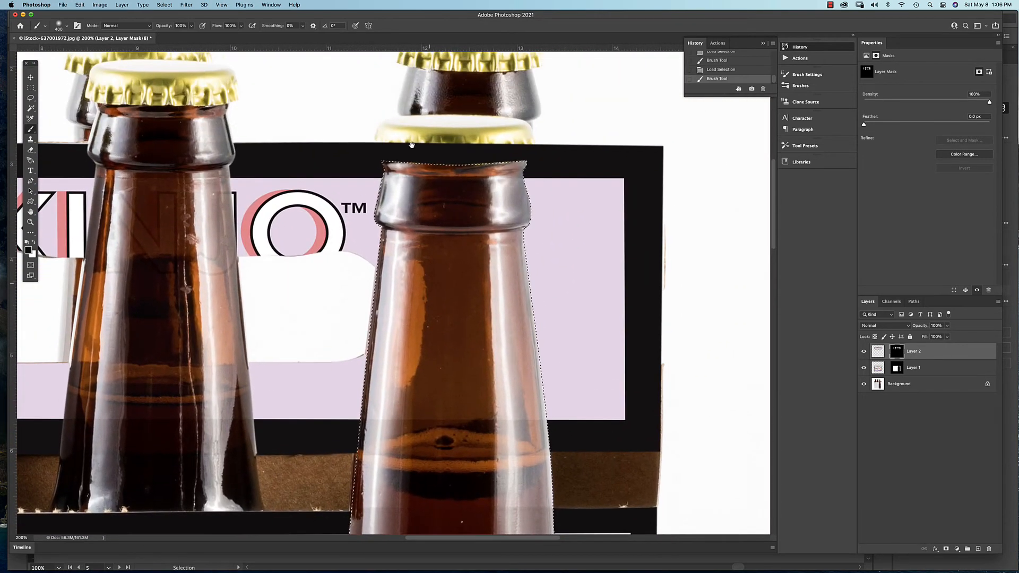
pyautogui.press('super+d')
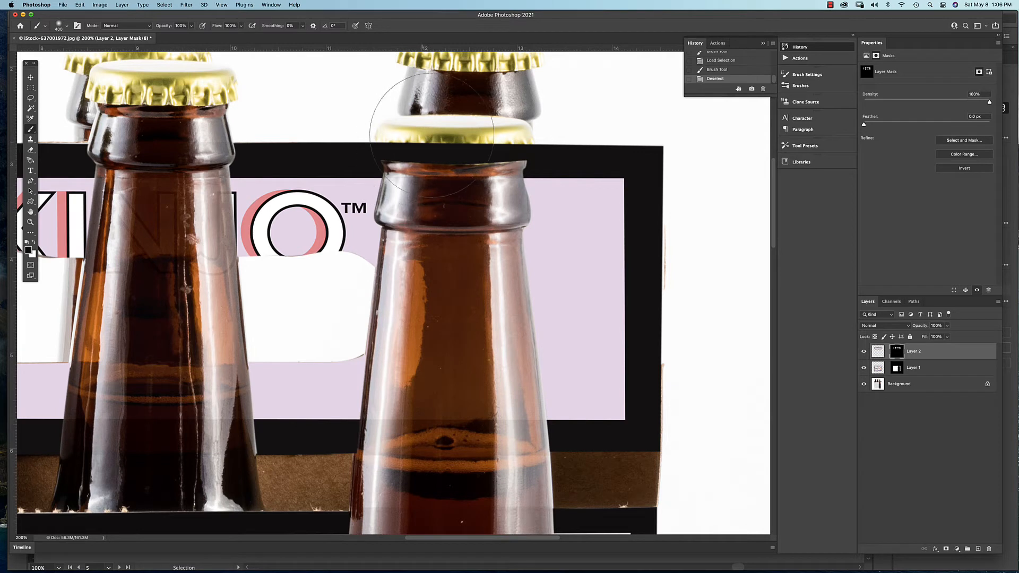
# Step: Shrink the brush and paint Layer 2's mask over the front bottle's gold cap to hide the handle artwork covering it
pyautogui.press('[')
pyautogui.press('[')
pyautogui.press('[')
pyautogui.press('[')
pyautogui.press('[')
pyautogui.press('[')
pyautogui.press('[')
pyautogui.press('[')
pyautogui.press('[')
pyautogui.press('[')
pyautogui.press('[')
pyautogui.press('[')
pyautogui.moveTo(399, 149)
pyautogui.mouseDown()
pyautogui.moveTo(385, 150)
pyautogui.moveTo(527, 153)
pyautogui.moveTo(440, 138)
pyautogui.mouseUp()
pyautogui.moveTo(419, 138); pyautogui.dragTo(392, 138)
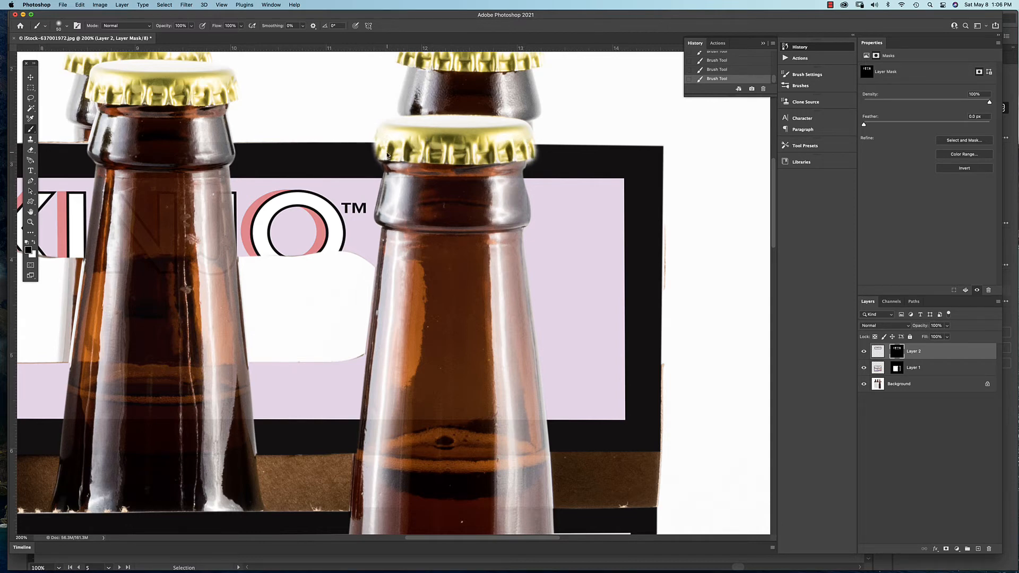
# Step: Set the blending mode of Layer 2's handle artwork to Multiply
pyautogui.press('super+minus')
pyautogui.press('super+minus')
pyautogui.moveTo(371, 224); pyautogui.dragTo(507, 153)
pyautogui.click(879, 351)
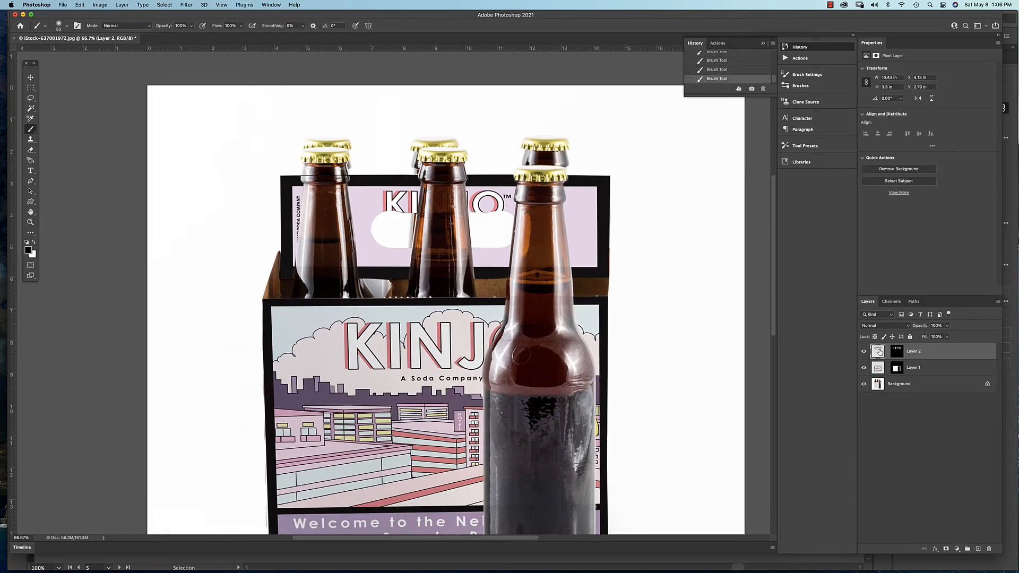
pyautogui.click(881, 326)
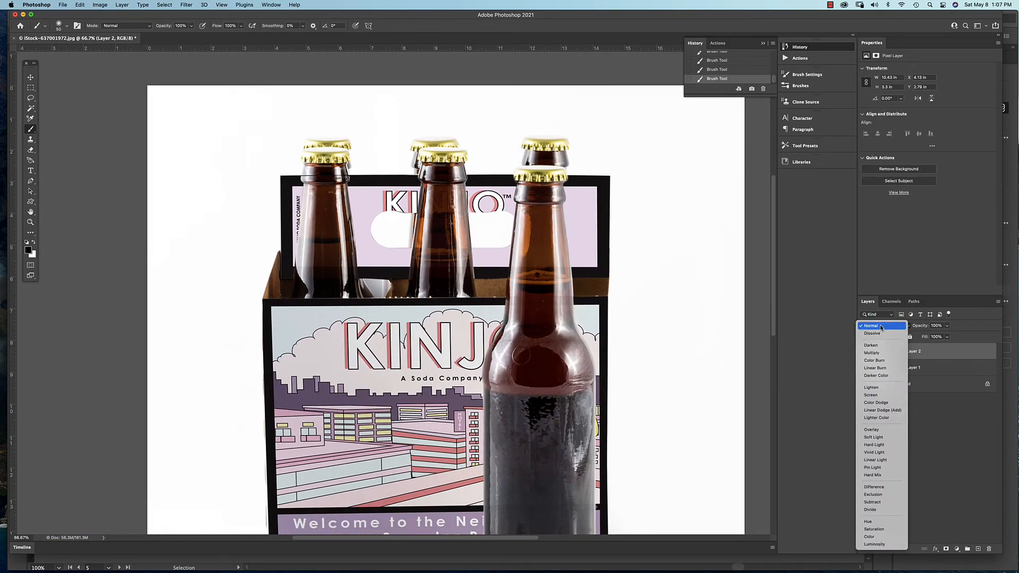
pyautogui.click(871, 352)
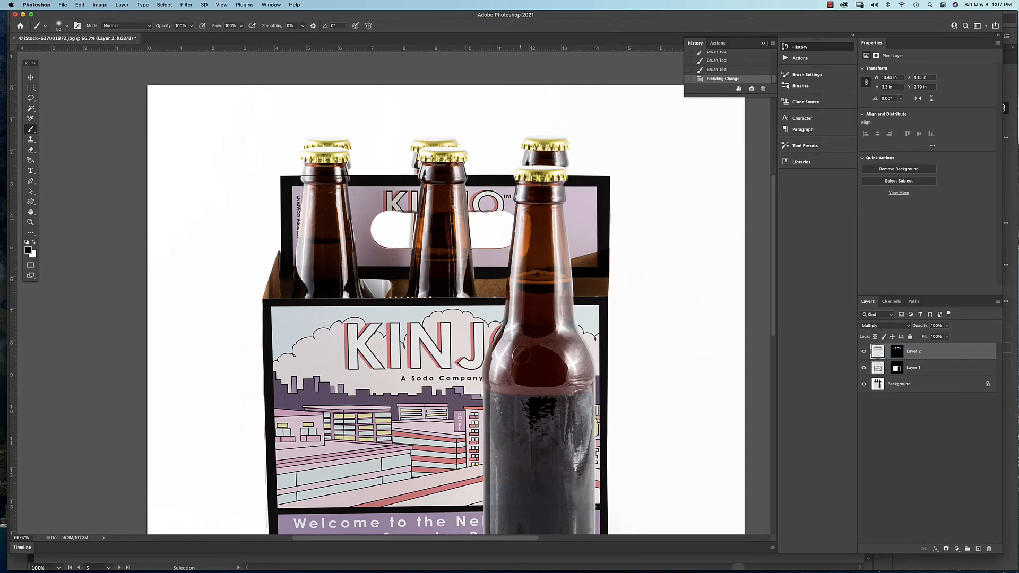
pyautogui.scroll(-4, 471, 257)
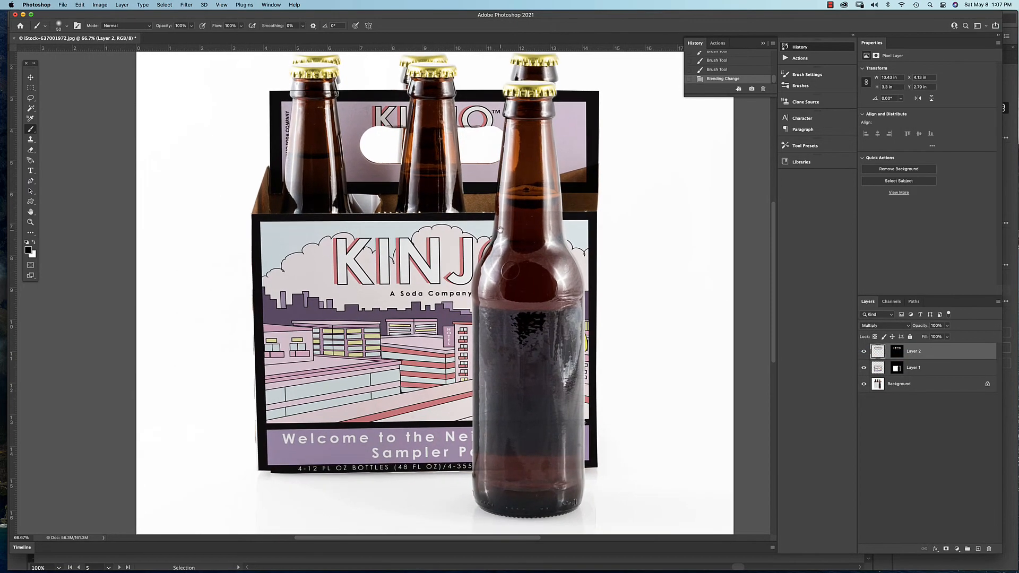
pyautogui.moveTo(525, 208); pyautogui.dragTo(508, 231)
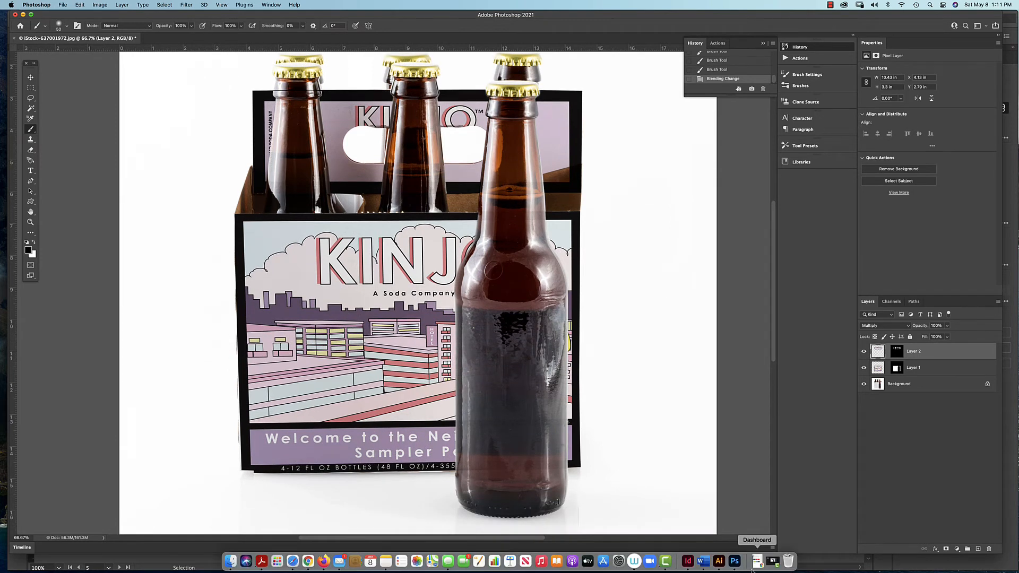
# Step: Switch to Illustrator and select the first Apricot Avenue Soda label in the lower row of bottle labels
pyautogui.click(719, 563)
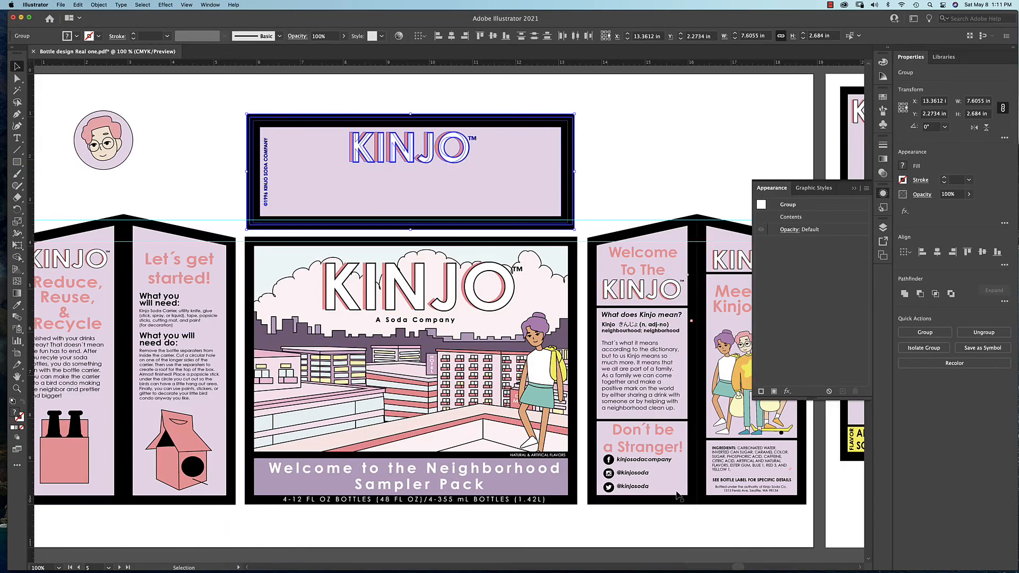
pyautogui.moveTo(723, 481); pyautogui.dragTo(302, 486)
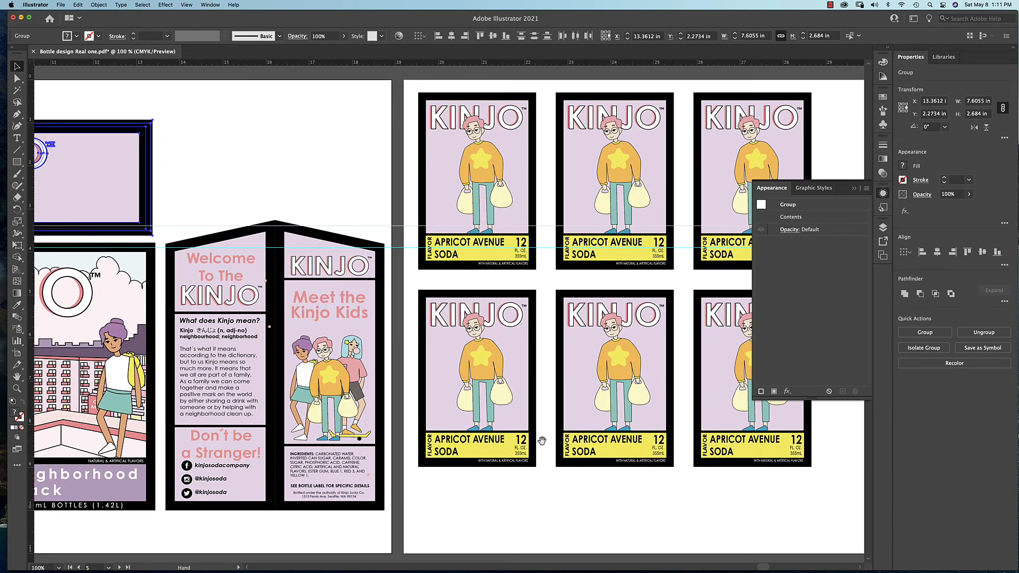
pyautogui.moveTo(552, 419); pyautogui.dragTo(479, 440)
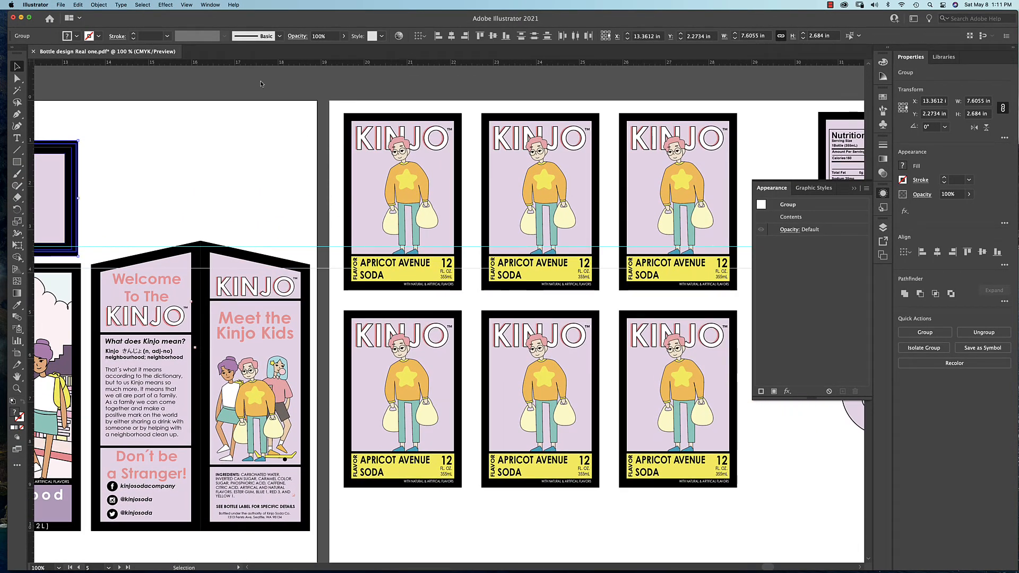
pyautogui.moveTo(1, 1)
pyautogui.click(50, 83)
pyautogui.moveTo(337, 299); pyautogui.dragTo(469, 495)
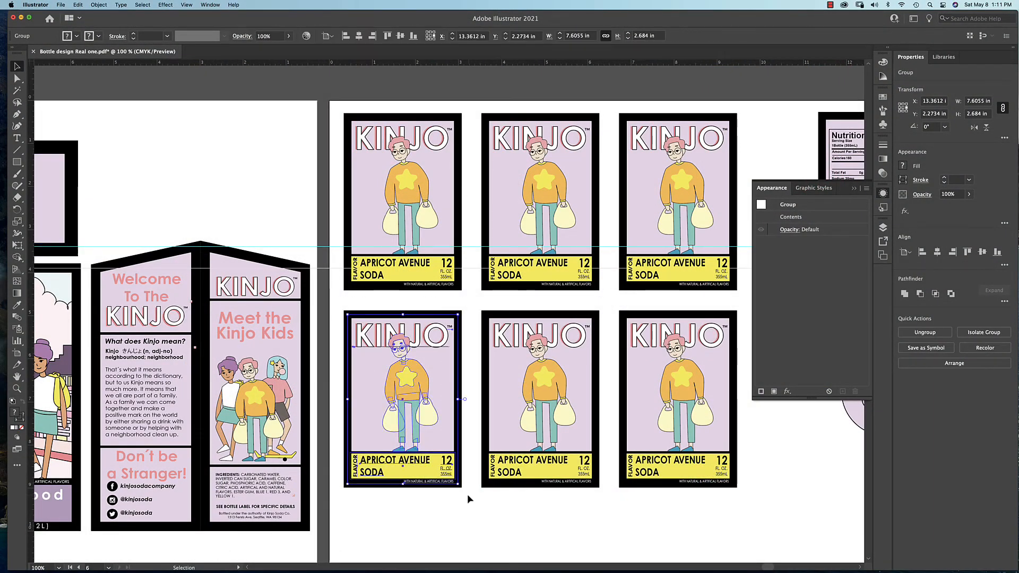
# Step: Convert the selected label's type to outlines and outline its strokes
pyautogui.click(121, 4)
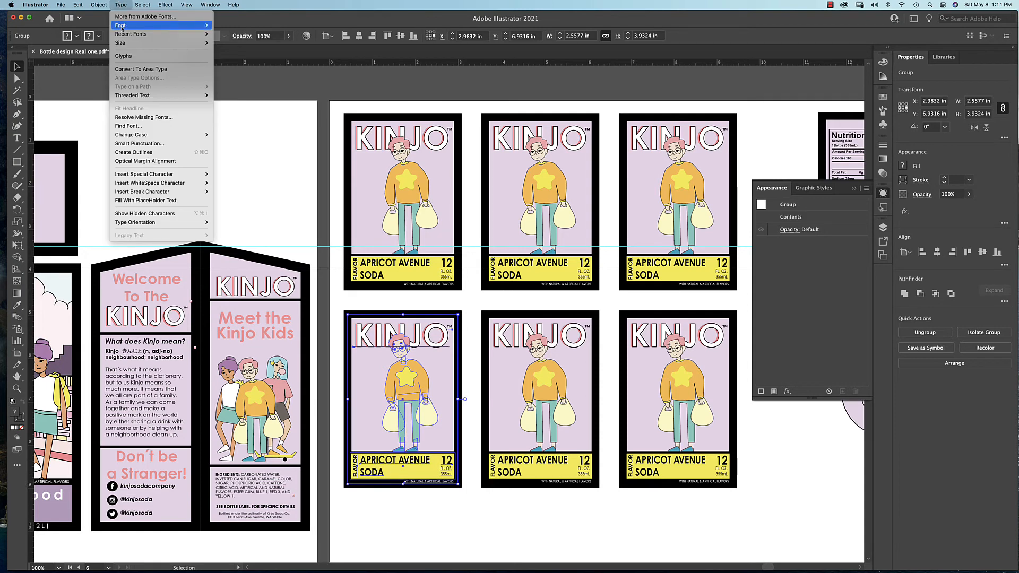
pyautogui.click(122, 152)
pyautogui.click(98, 5)
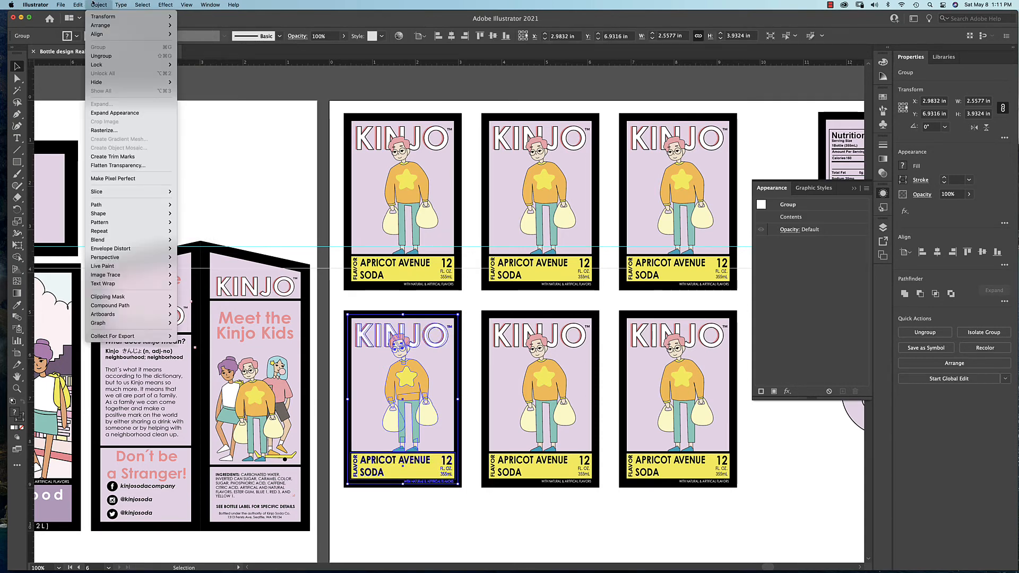
pyautogui.moveTo(113, 204)
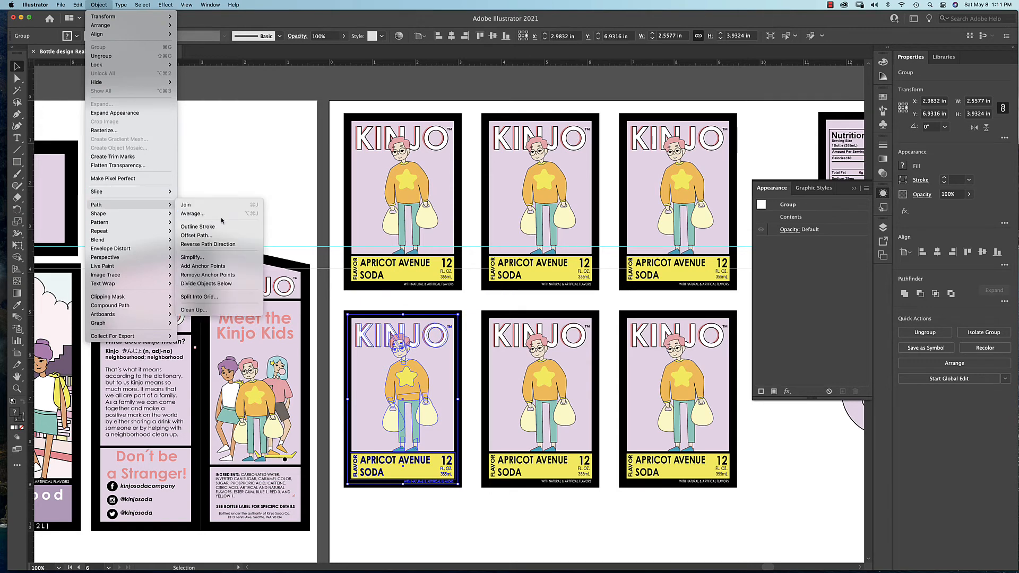
pyautogui.click(219, 235)
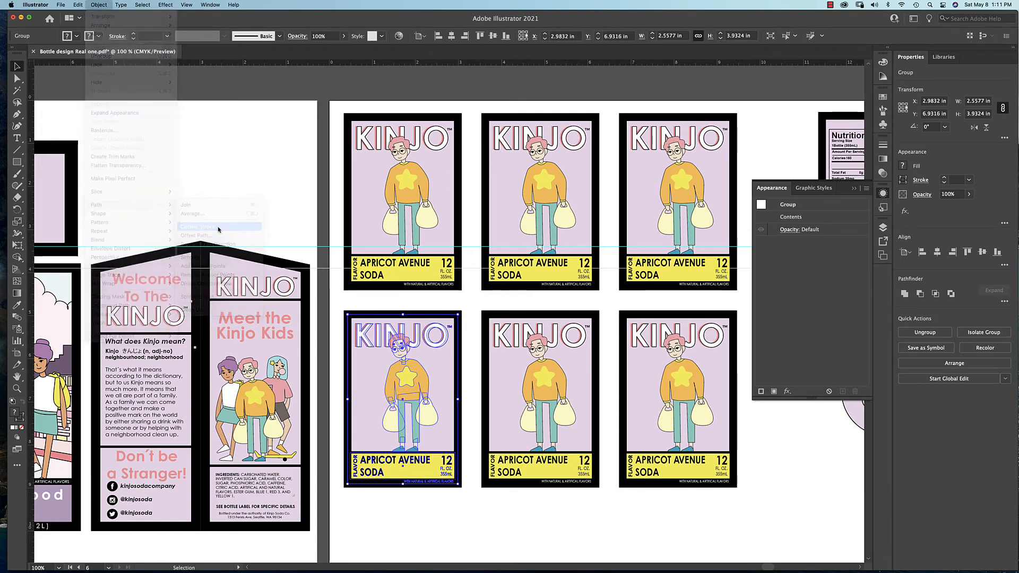
# Step: Copy the outlined label, paste it into the Photoshop photo as pixels, and place it on the front bottle's body
pyautogui.click(78, 5)
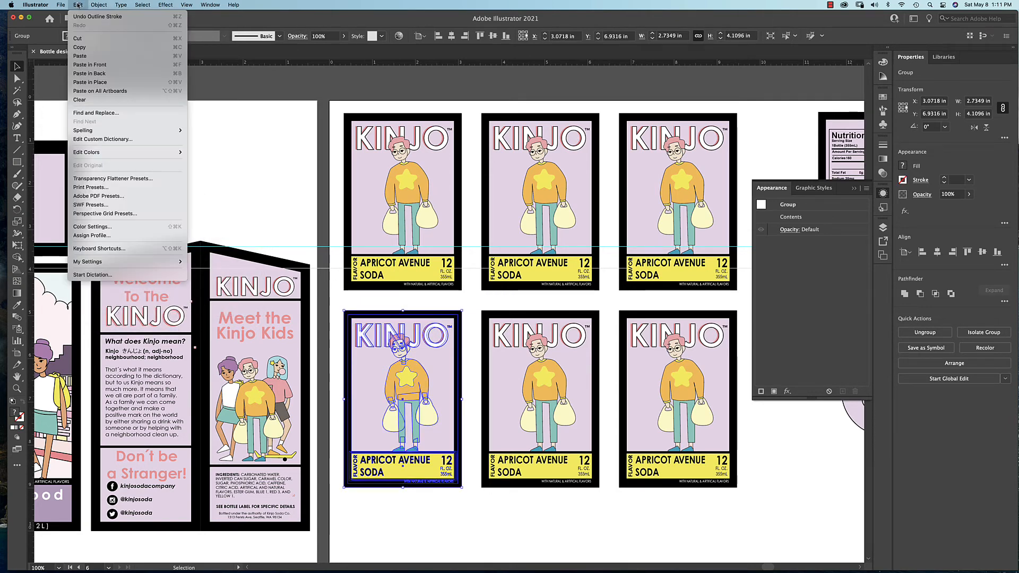
pyautogui.click(80, 47)
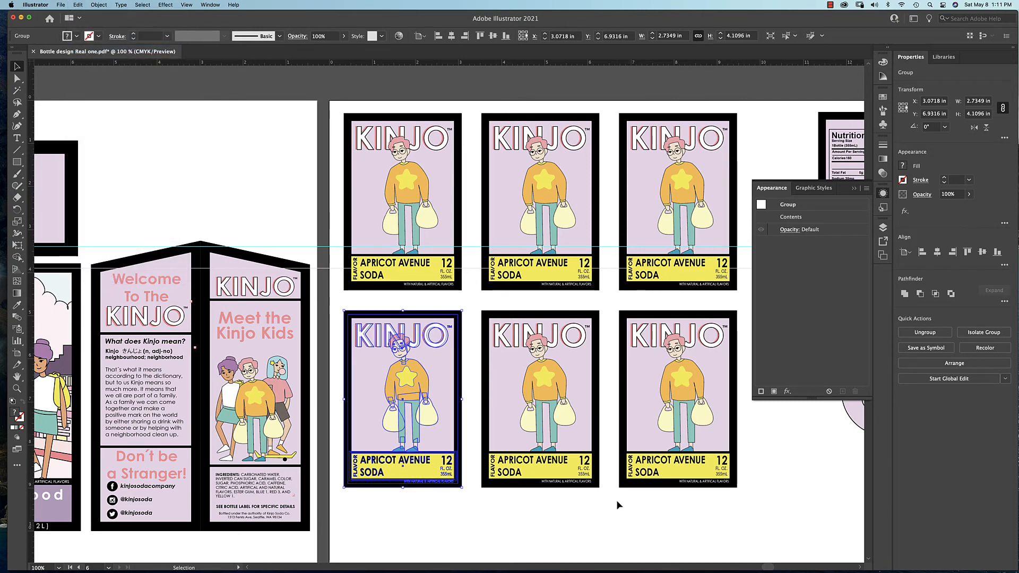
pyautogui.moveTo(660, 570)
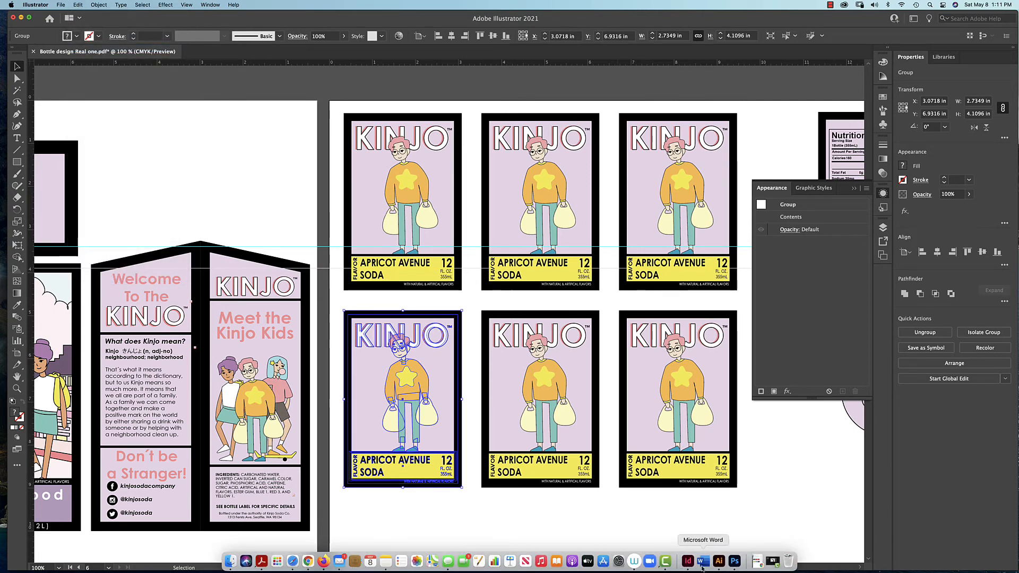
pyautogui.click(734, 562)
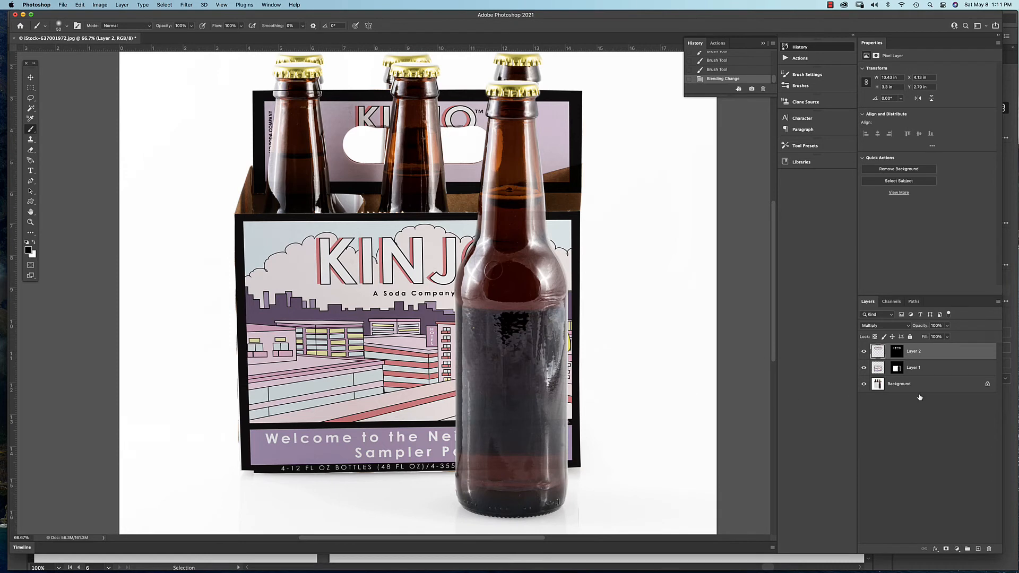
pyautogui.press('super+v')
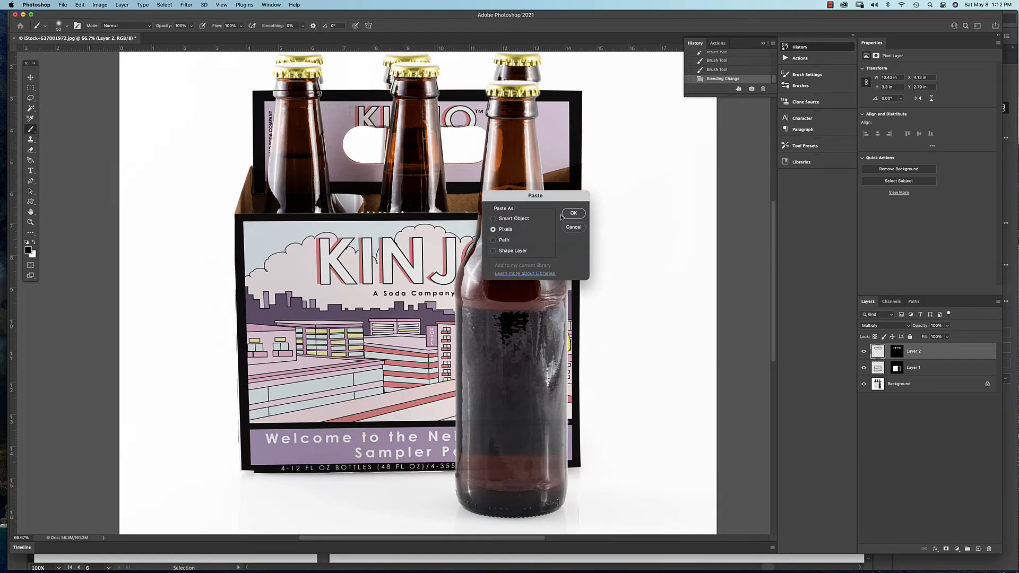
pyautogui.click(572, 213)
pyautogui.moveTo(409, 284); pyautogui.dragTo(505, 382)
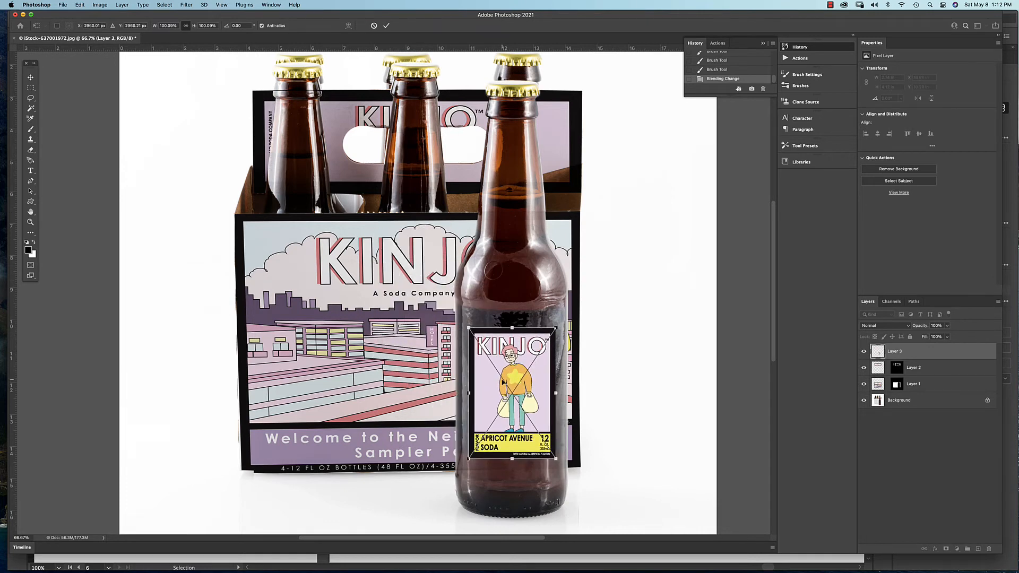
pyautogui.press('Return')
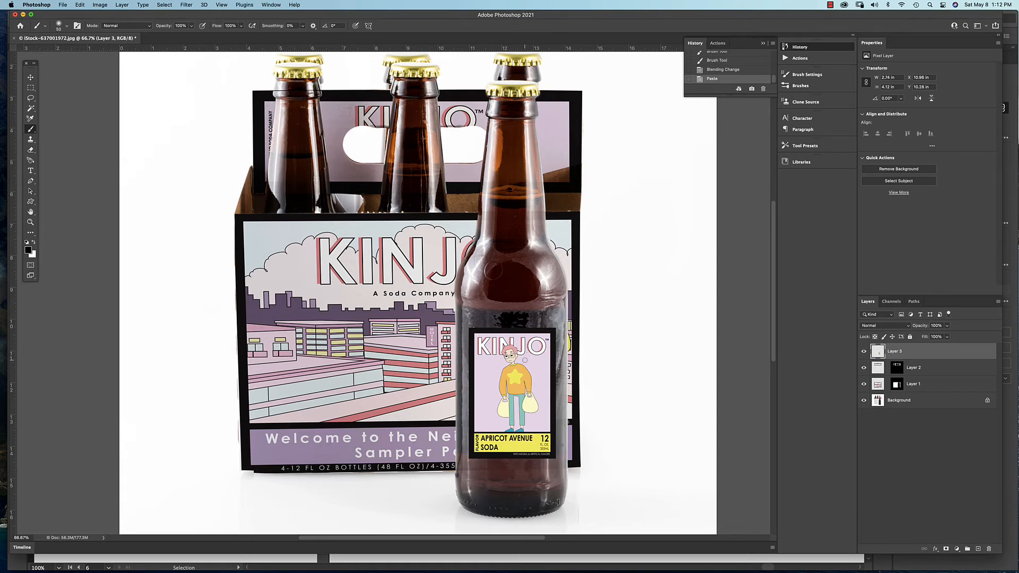
# Step: Load the saved Bottle selection around the front bottle with the pasted label's layer active
pyautogui.press('super+minus')
pyautogui.press('super+equal')
pyautogui.press('super+equal')
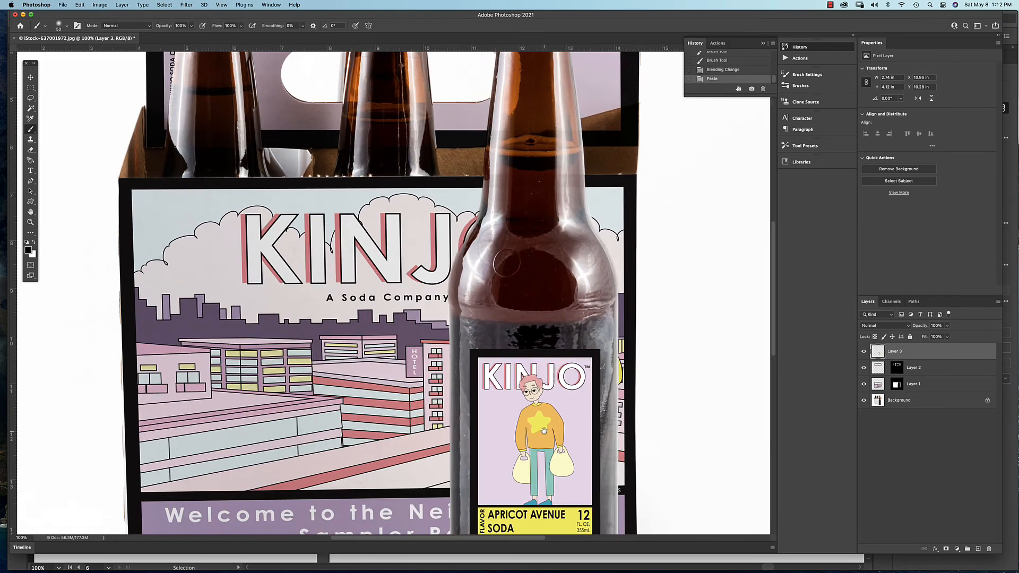
pyautogui.moveTo(543, 430); pyautogui.dragTo(543, 361)
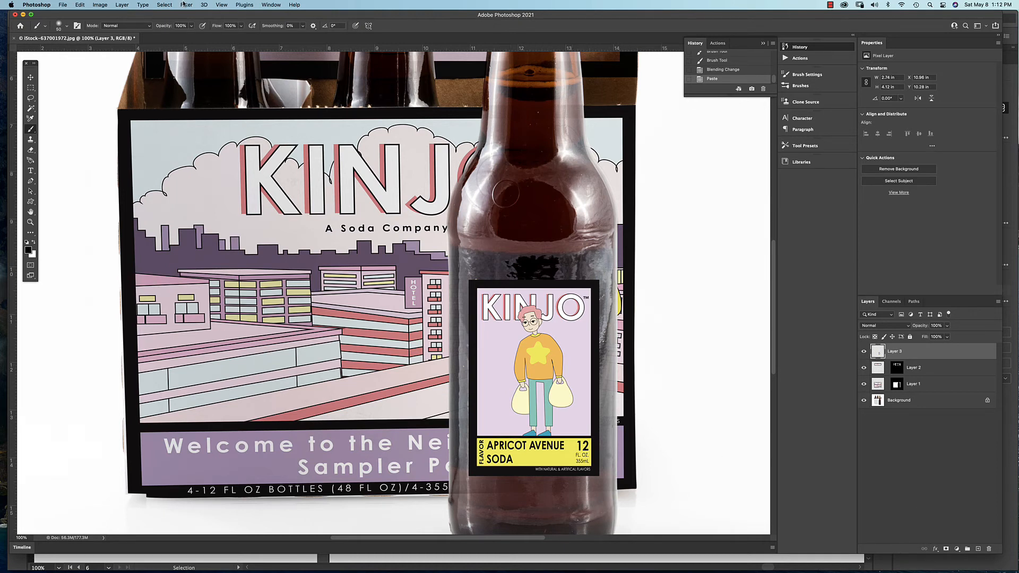
pyautogui.click(185, 4)
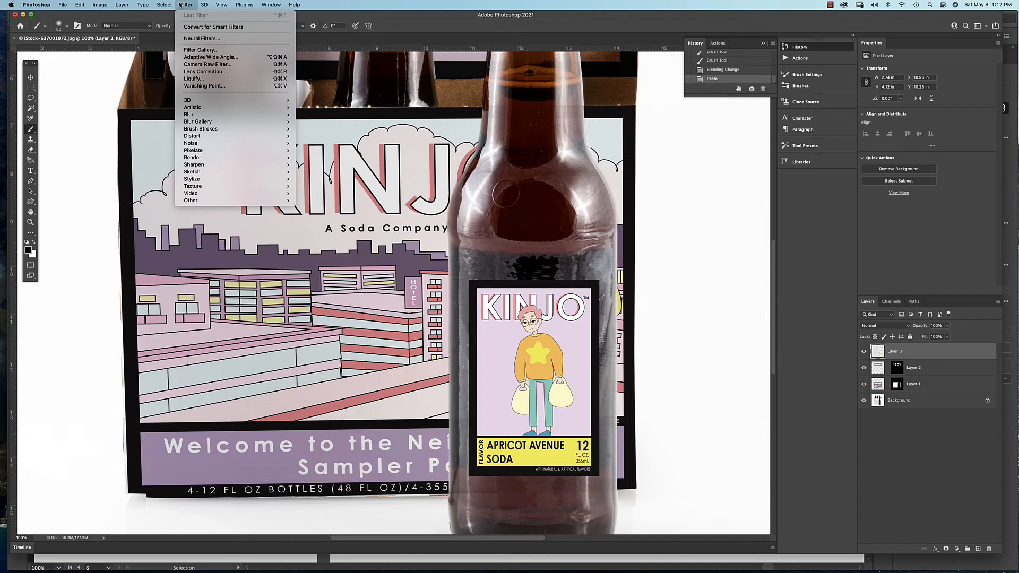
pyautogui.moveTo(170, 5)
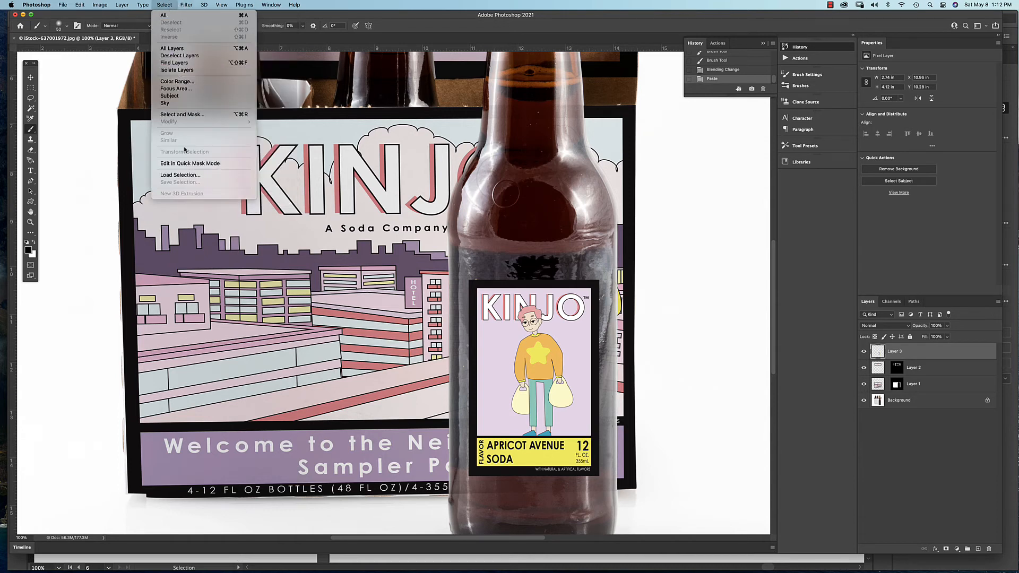
pyautogui.click(181, 176)
pyautogui.click(671, 189)
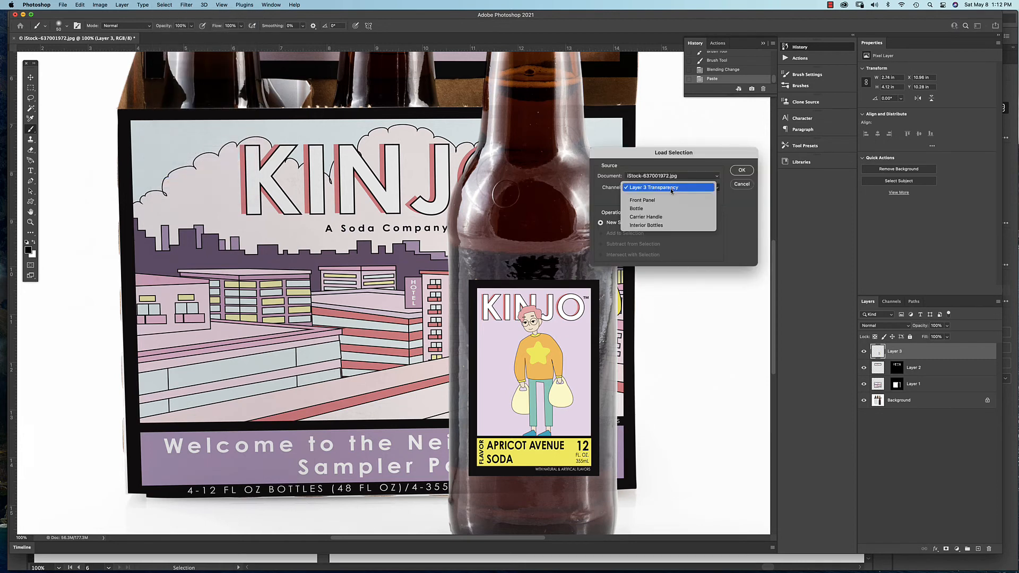
pyautogui.click(662, 208)
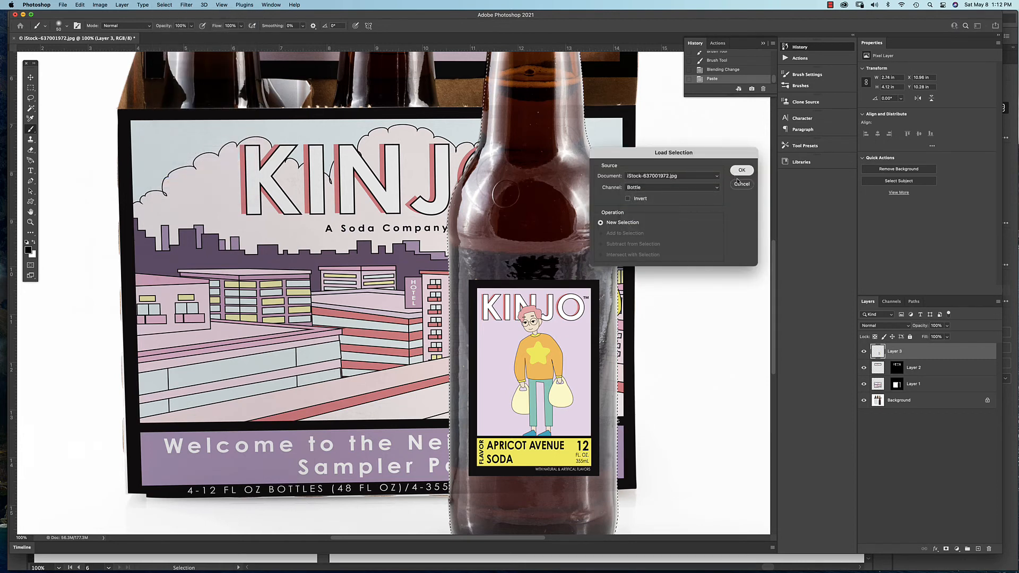
pyautogui.click(739, 171)
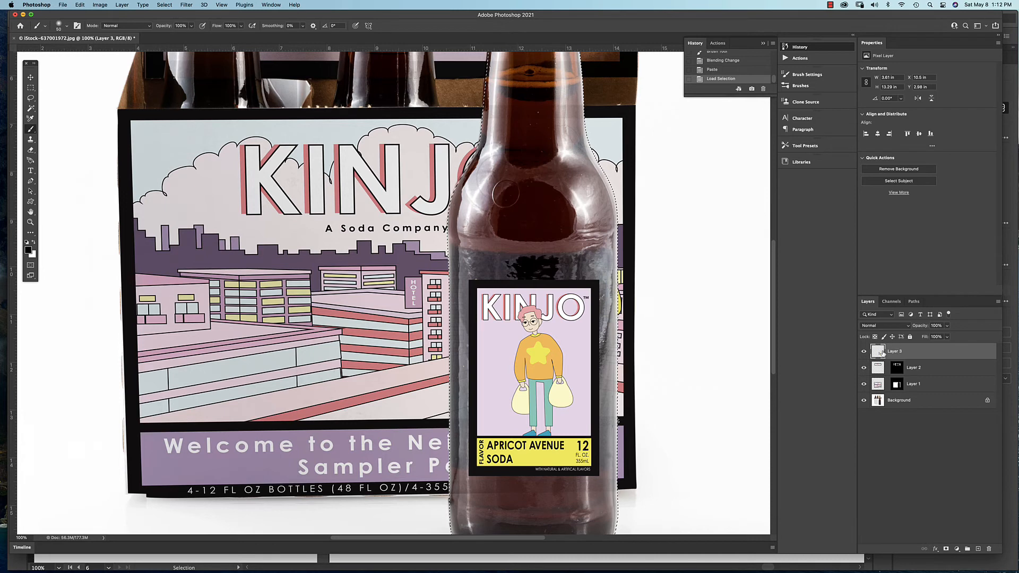
# Step: Add a layer mask from the bottle selection to the label's layer and unlink the mask from the artwork
pyautogui.click(947, 549)
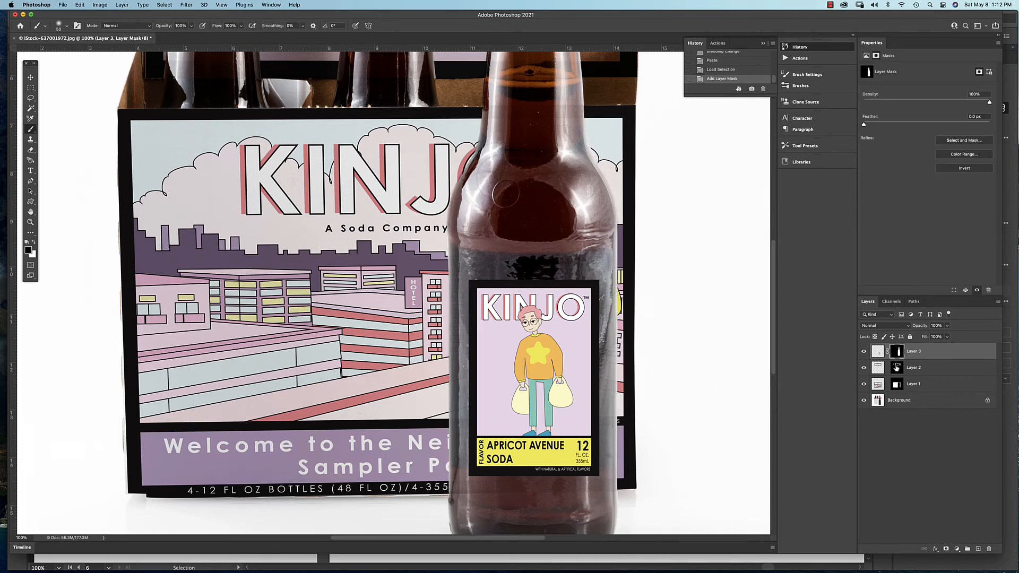
pyautogui.click(886, 351)
# Step: Move the label artwork slightly higher on the bottle's body while leaving its unlinked mask in place
pyautogui.press('v')
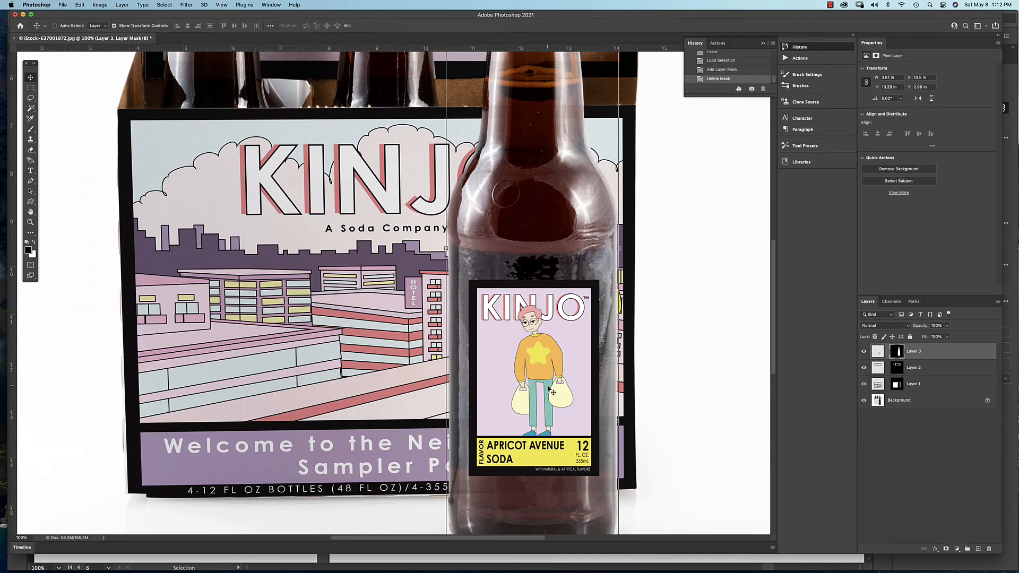
pyautogui.moveTo(552, 391); pyautogui.dragTo(589, 391)
pyautogui.press('super+z')
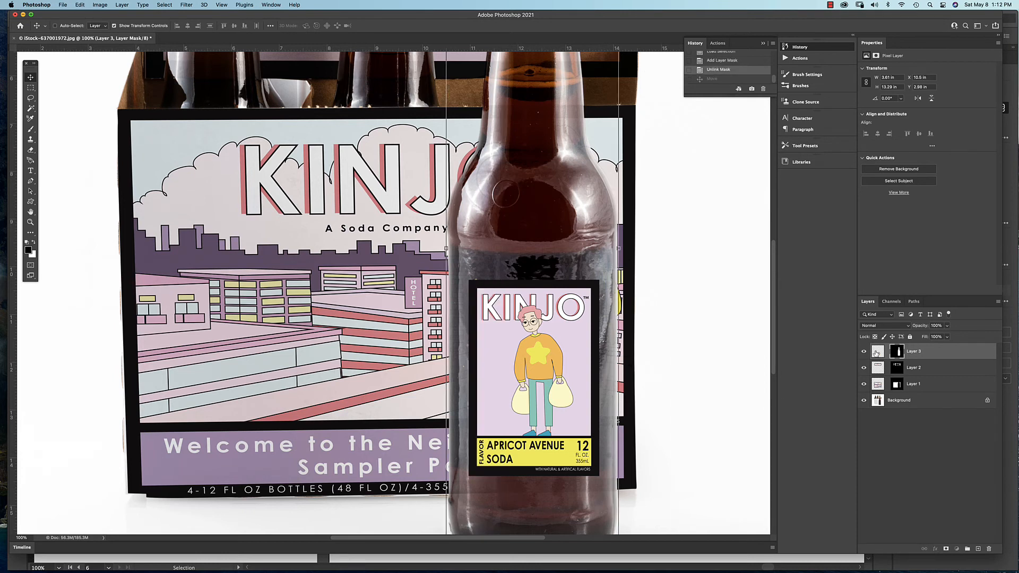
pyautogui.click(877, 352)
pyautogui.moveTo(527, 380); pyautogui.dragTo(542, 345)
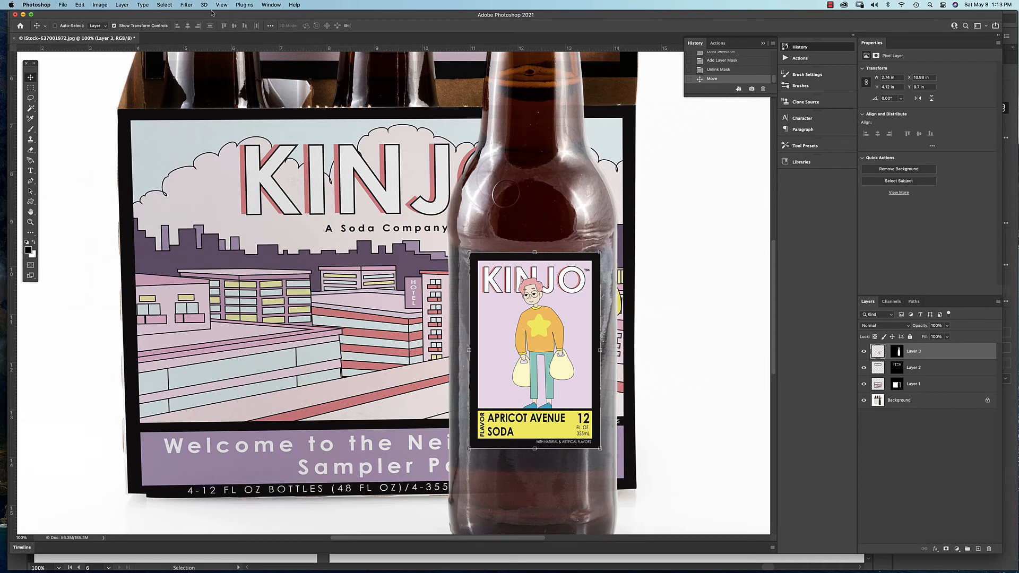
pyautogui.click(186, 6)
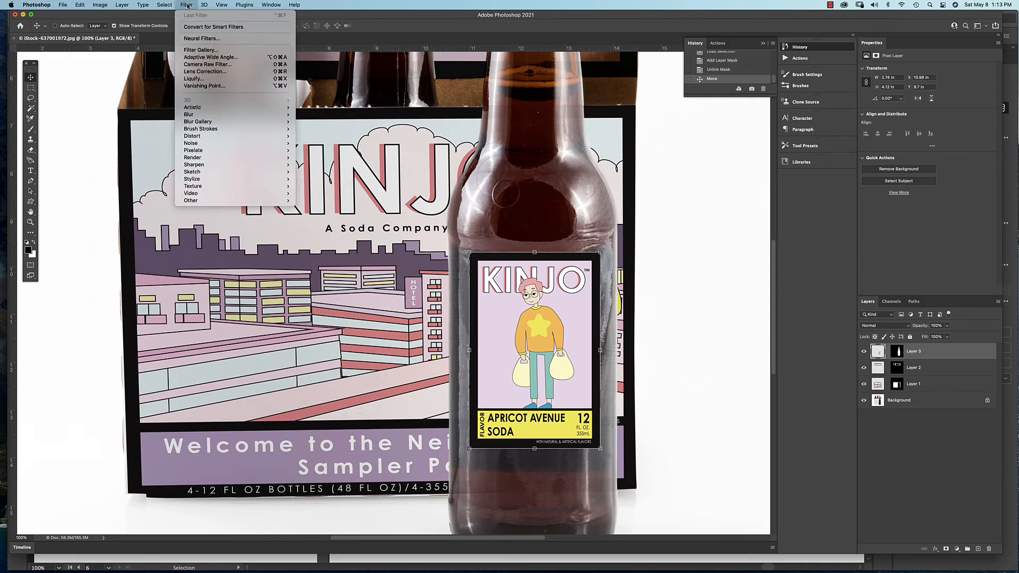
pyautogui.moveTo(196, 180)
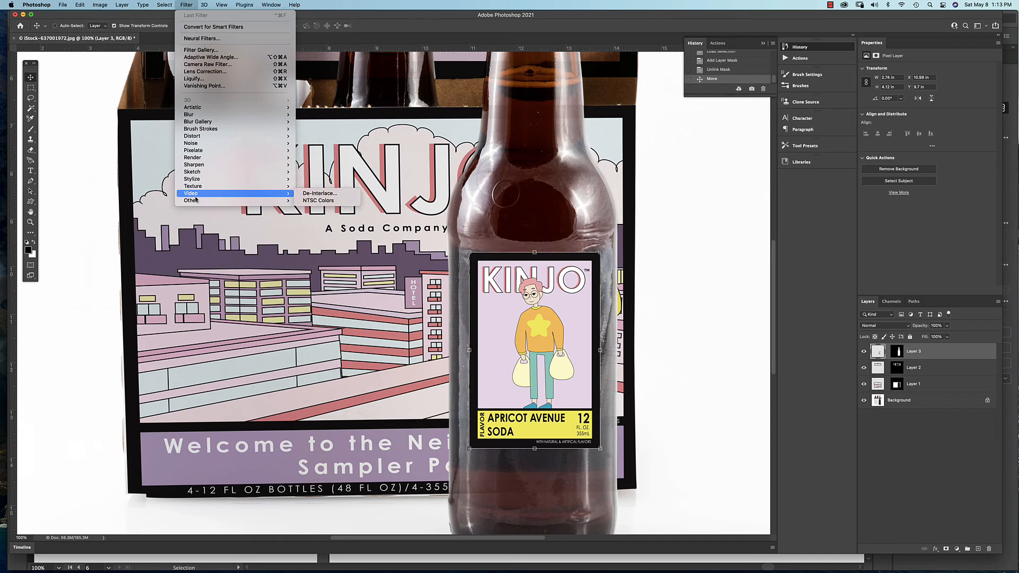
pyautogui.moveTo(200, 136)
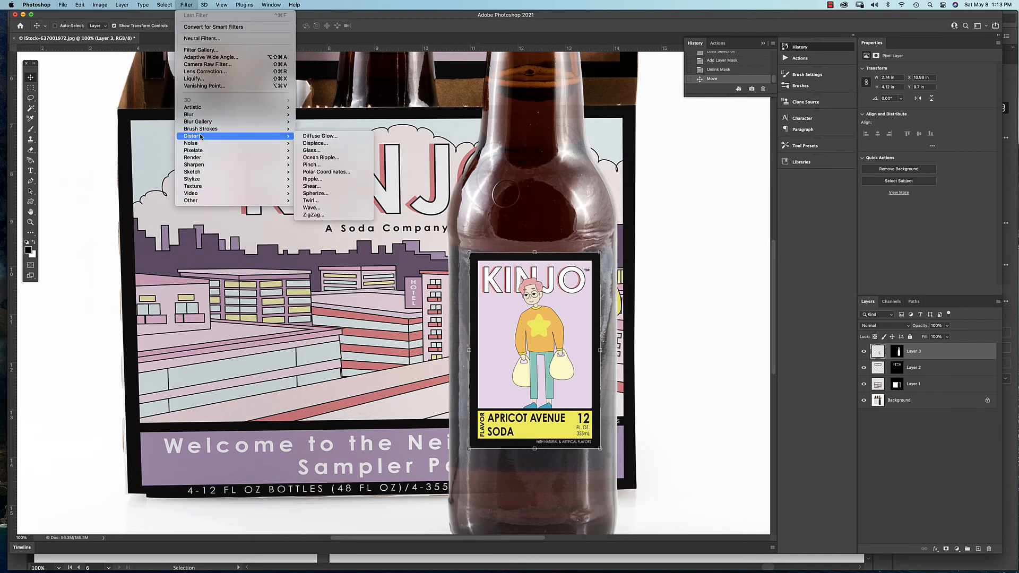
pyautogui.click(325, 194)
pyautogui.moveTo(545, 190); pyautogui.dragTo(736, 202)
pyautogui.moveTo(677, 266); pyautogui.dragTo(735, 283)
pyautogui.moveTo(717, 234); pyautogui.dragTo(684, 234)
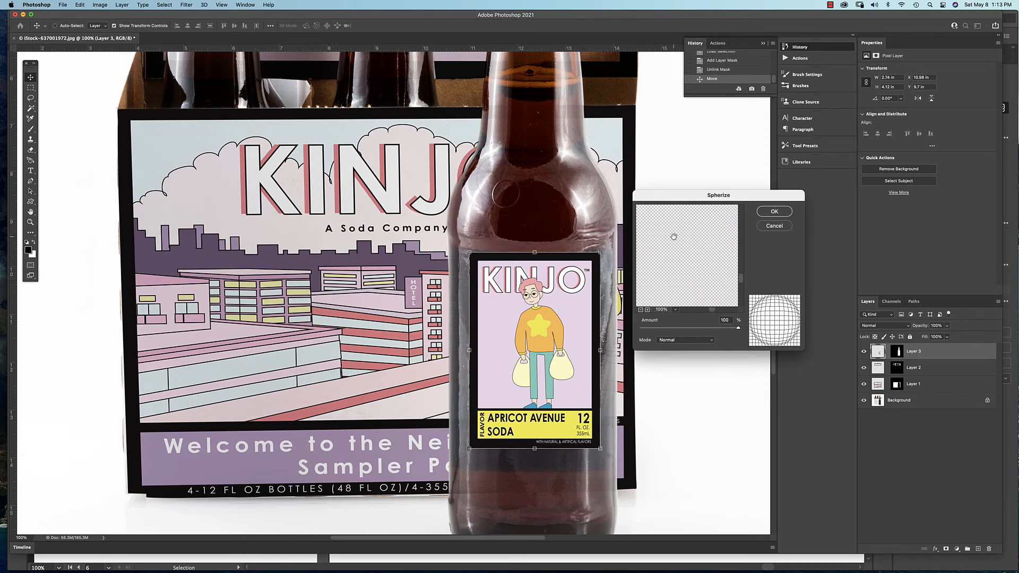
pyautogui.moveTo(673, 236); pyautogui.dragTo(686, 280)
pyautogui.click(774, 226)
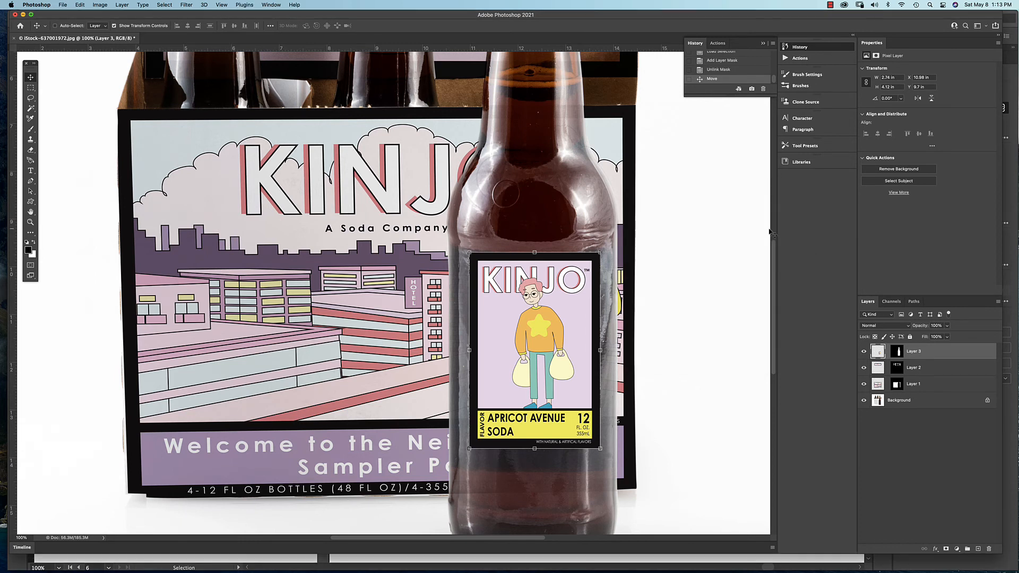
# Step: Select a rectangular area about 3.78 by 4.88 in around the bottle label and open the Spherize filter for it
pyautogui.click(31, 87)
pyautogui.moveTo(442, 234); pyautogui.dragTo(624, 465)
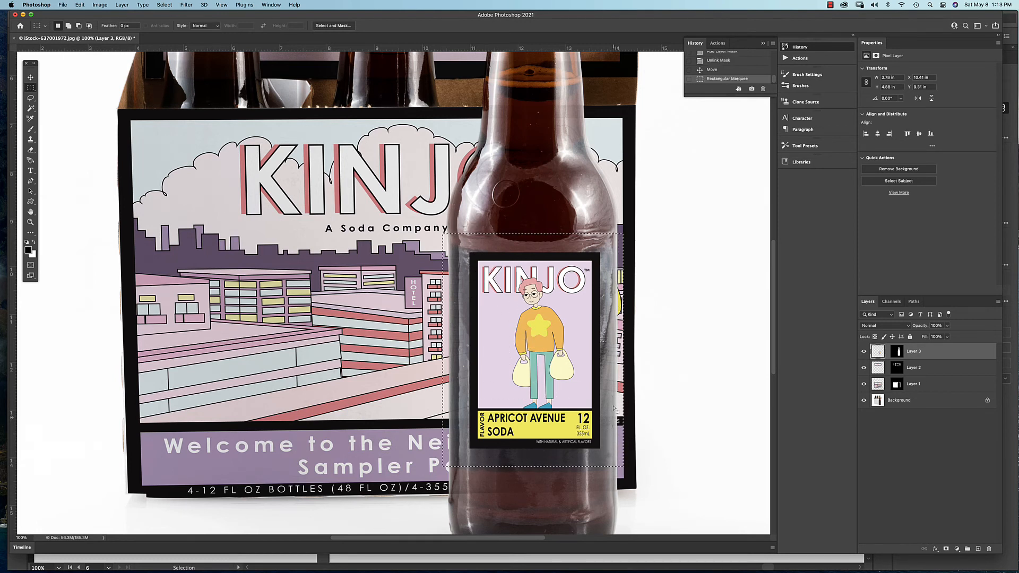
pyautogui.click(184, 4)
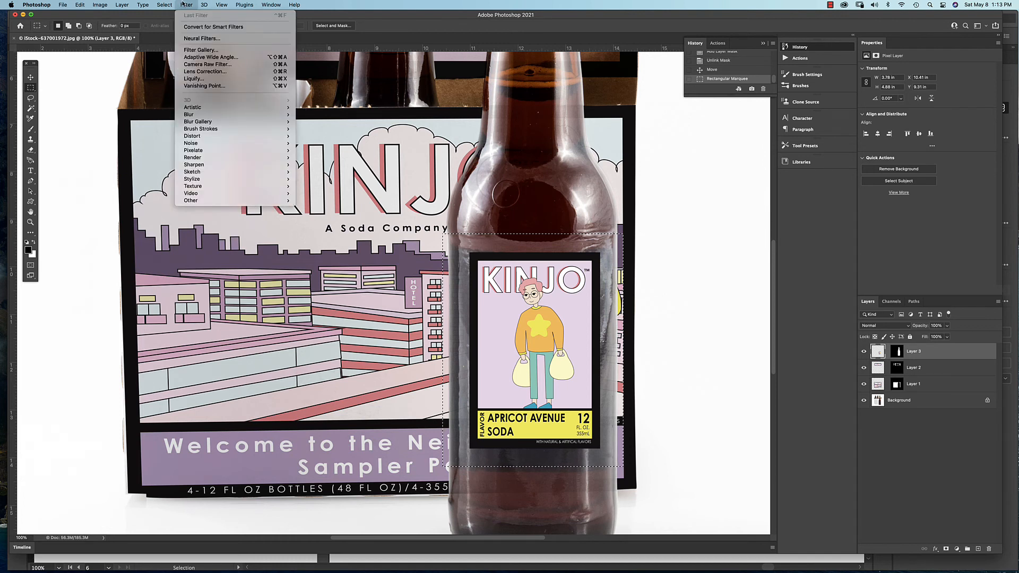
pyautogui.moveTo(202, 136)
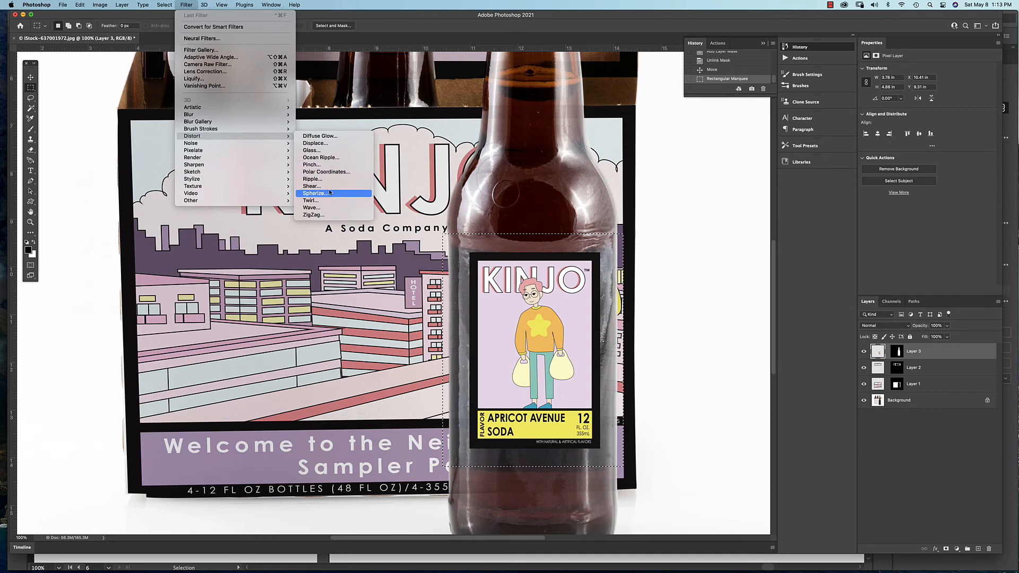
pyautogui.click(343, 199)
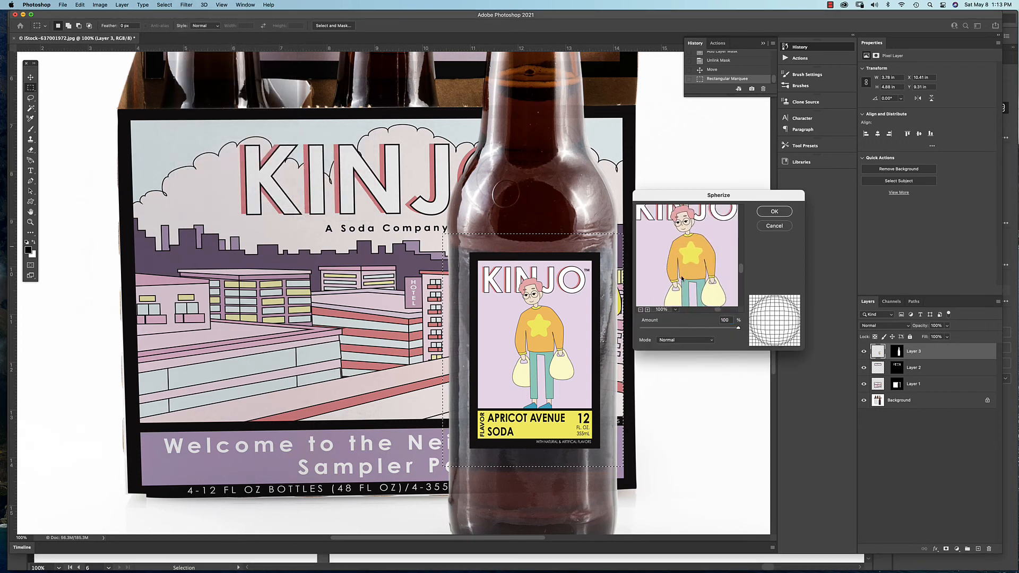
# Step: Apply Spherize to the selected label area with an amount of 100% in Horizontal Only mode
pyautogui.moveTo(683, 278); pyautogui.dragTo(686, 306)
pyautogui.moveTo(697, 264); pyautogui.dragTo(700, 275)
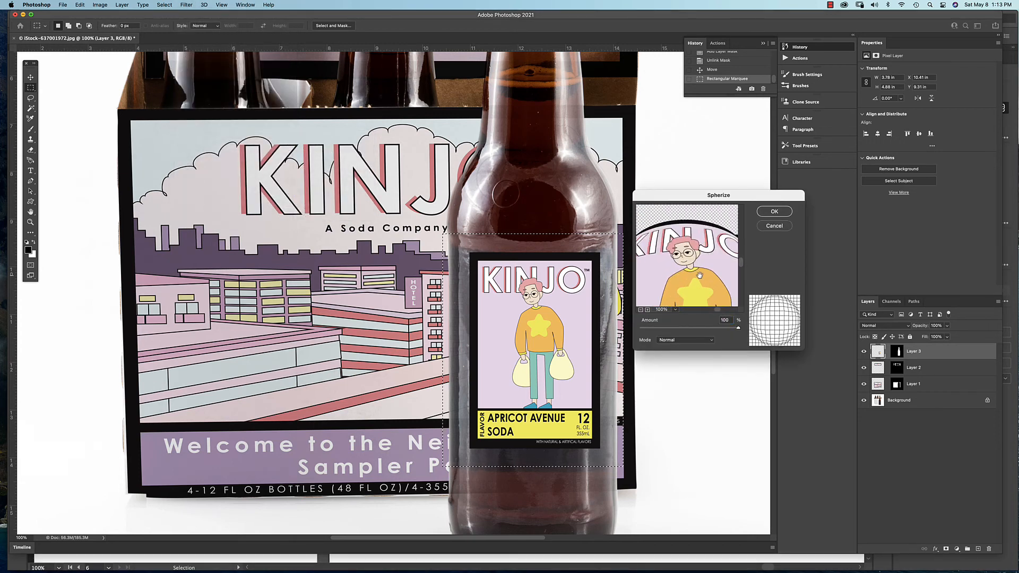
pyautogui.click(641, 310)
pyautogui.click(640, 310)
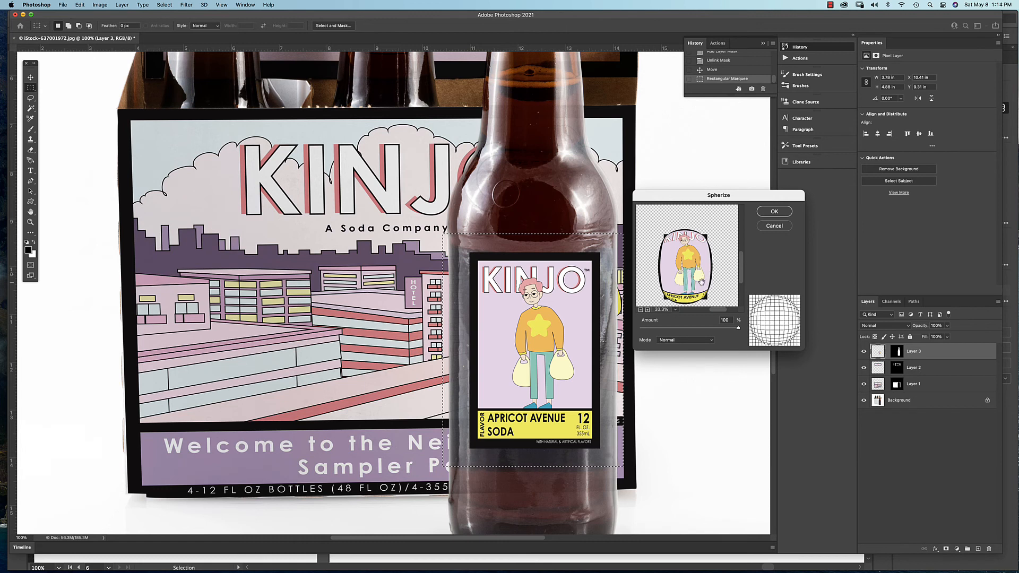
pyautogui.click(687, 340)
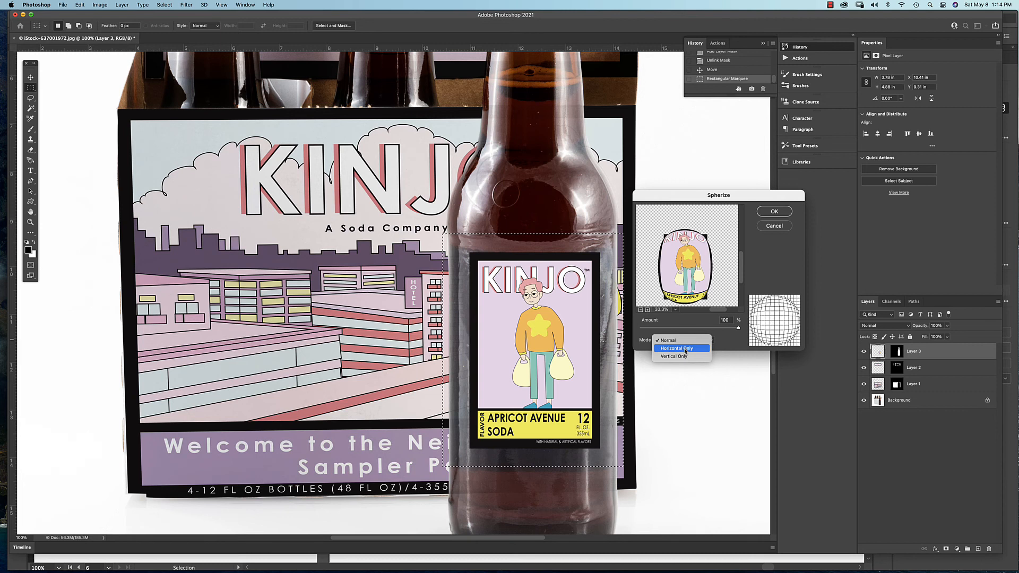
pyautogui.click(684, 349)
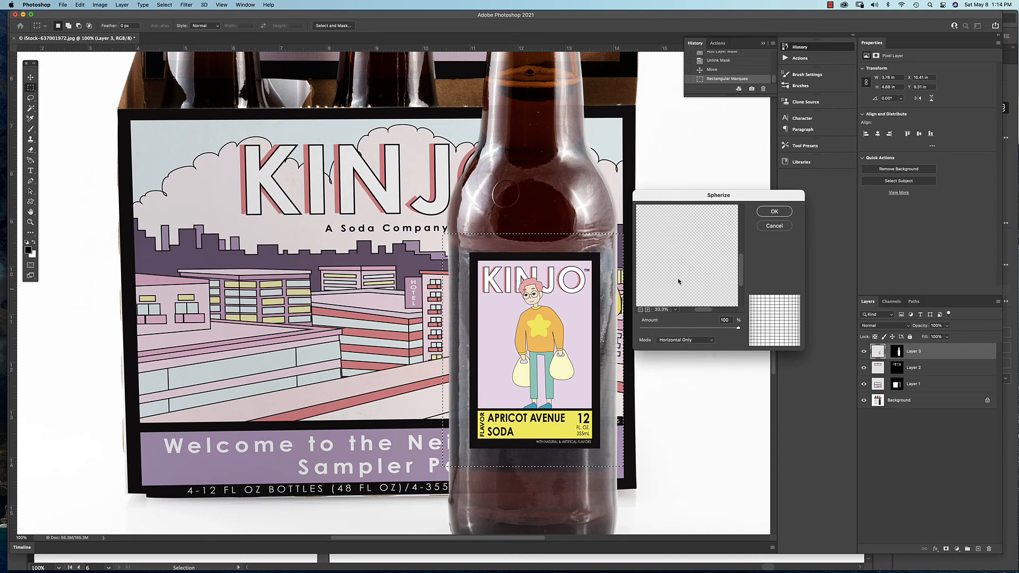
pyautogui.hscroll(5, 683, 277)
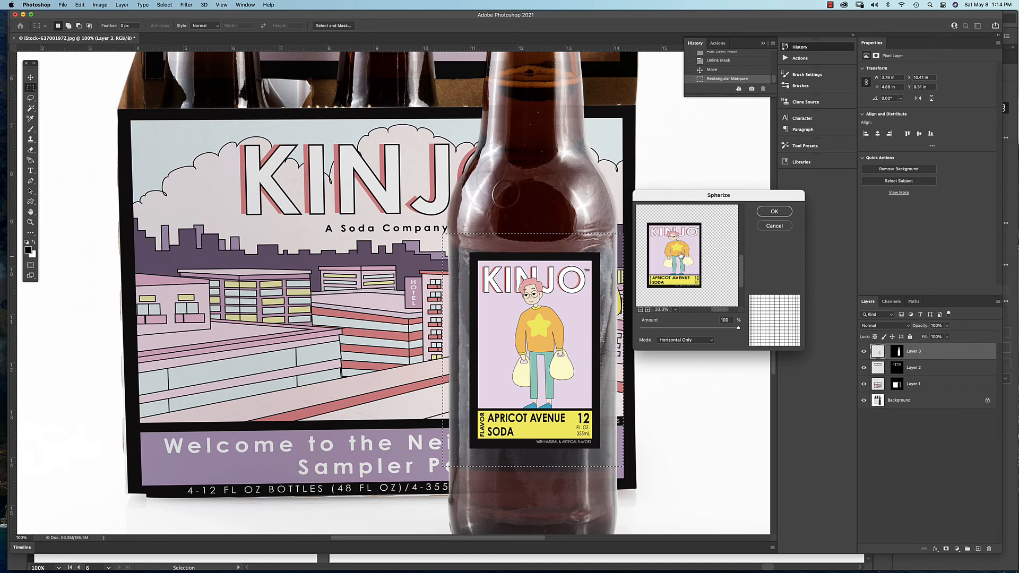
pyautogui.click(774, 211)
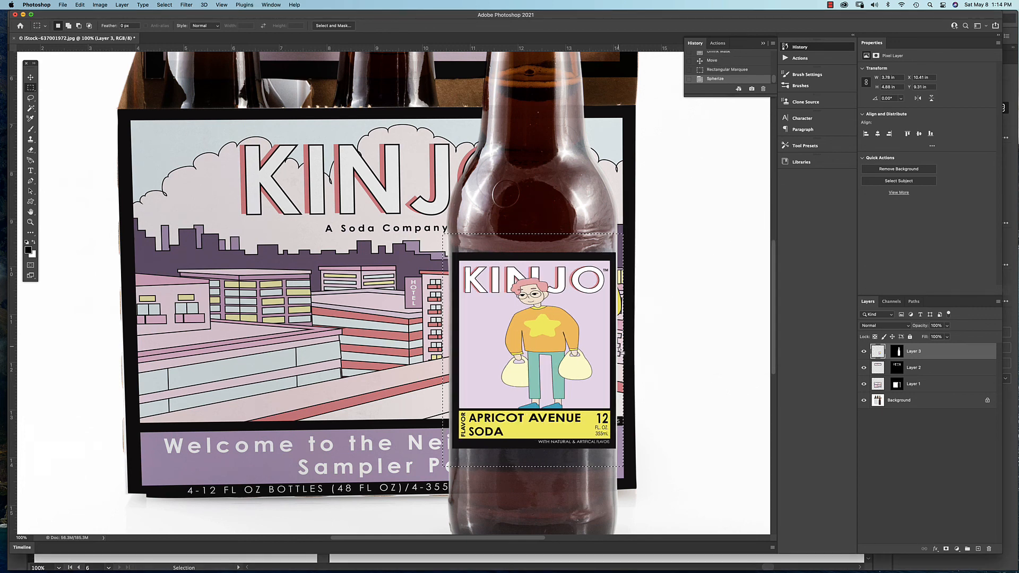
# Step: Try narrowing the selected label with Free Transform, undo the resize, and clear the selection
pyautogui.press('super+t')
pyautogui.moveTo(621, 353); pyautogui.dragTo(563, 351)
pyautogui.press('super+z')
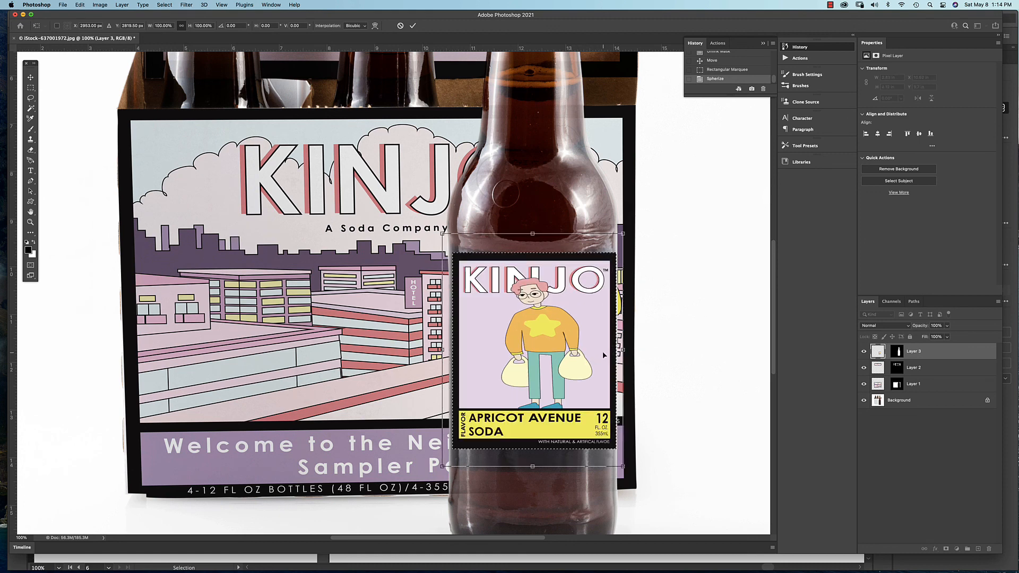
pyautogui.press('Return')
pyautogui.press('super+d')
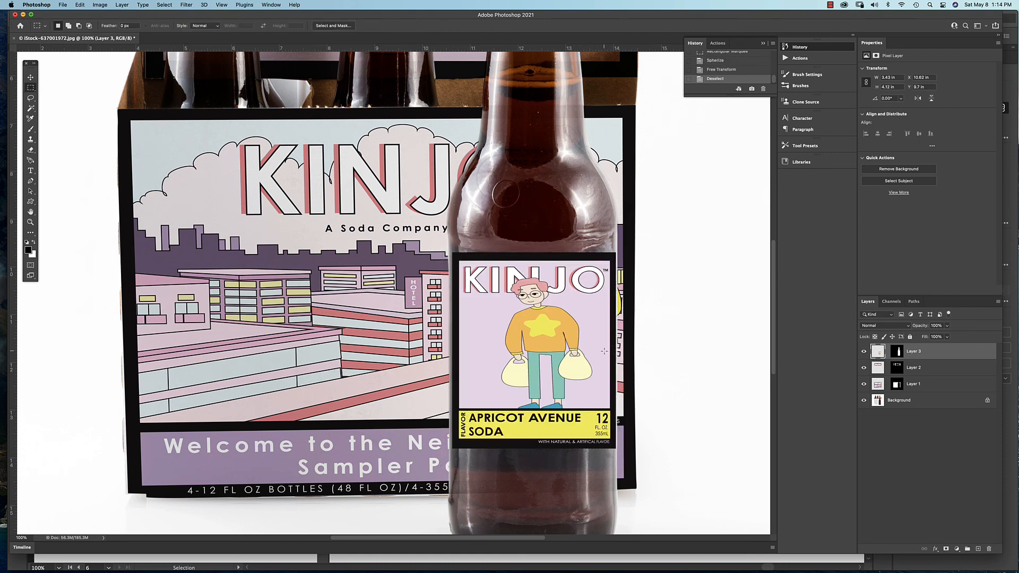
# Step: Narrow the spherized label to about 82% of its width with Free Transform and centre it on the bottle's body
pyautogui.press('super+t')
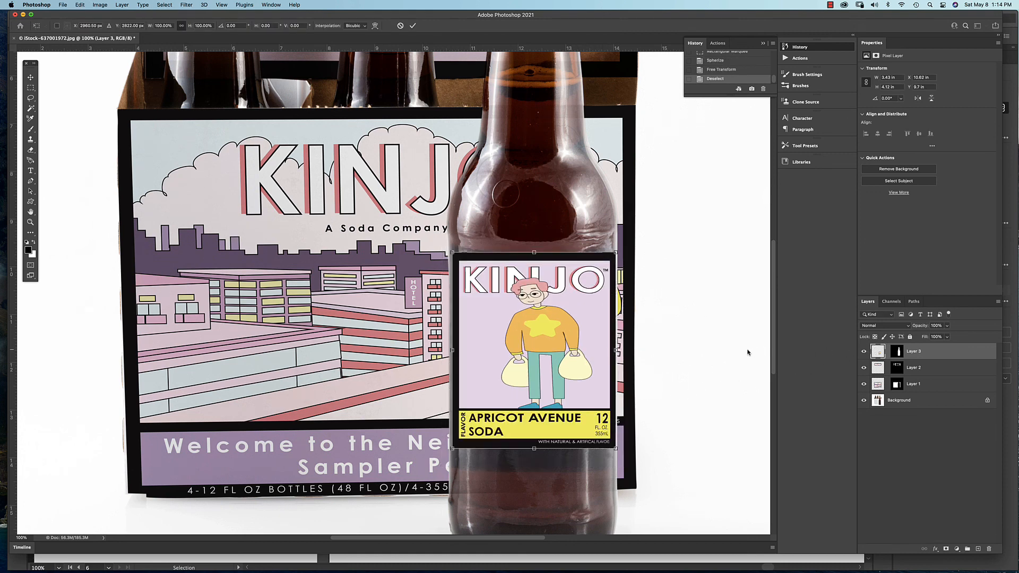
pyautogui.moveTo(613, 352); pyautogui.dragTo(571, 362)
pyautogui.moveTo(551, 404); pyautogui.dragTo(567, 401)
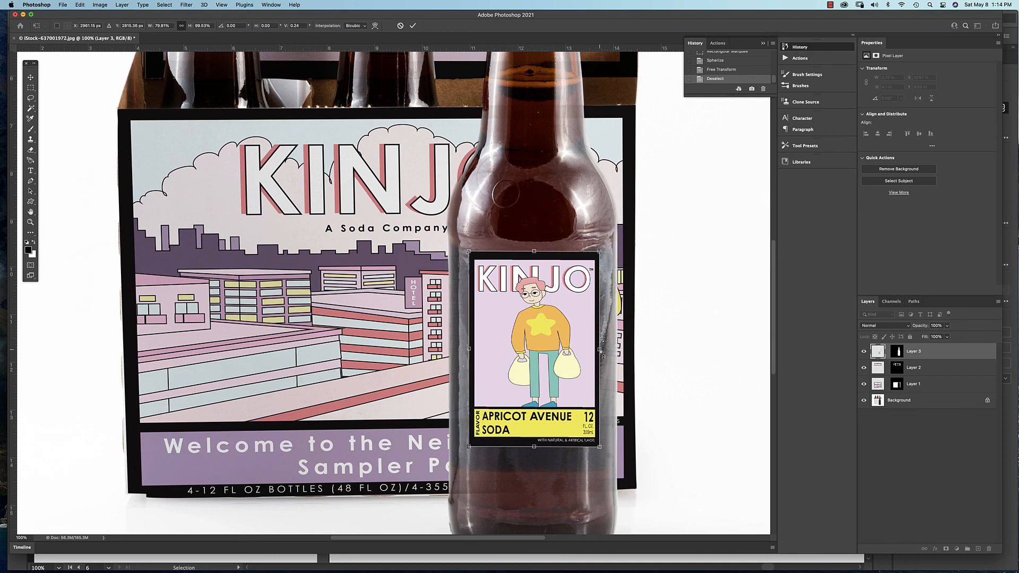
pyautogui.moveTo(602, 355); pyautogui.dragTo(604, 351)
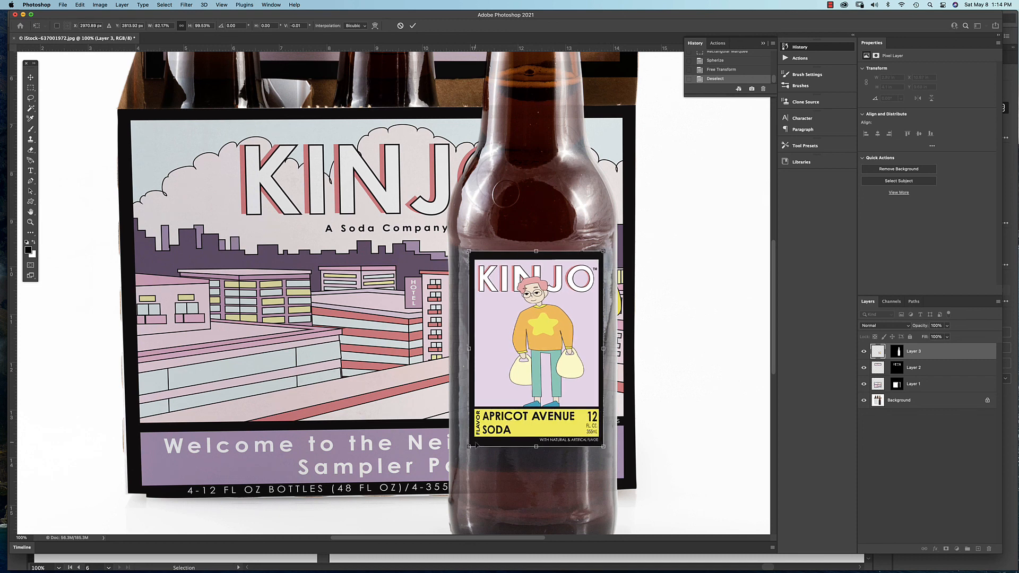
pyautogui.moveTo(500, 416); pyautogui.dragTo(496, 414)
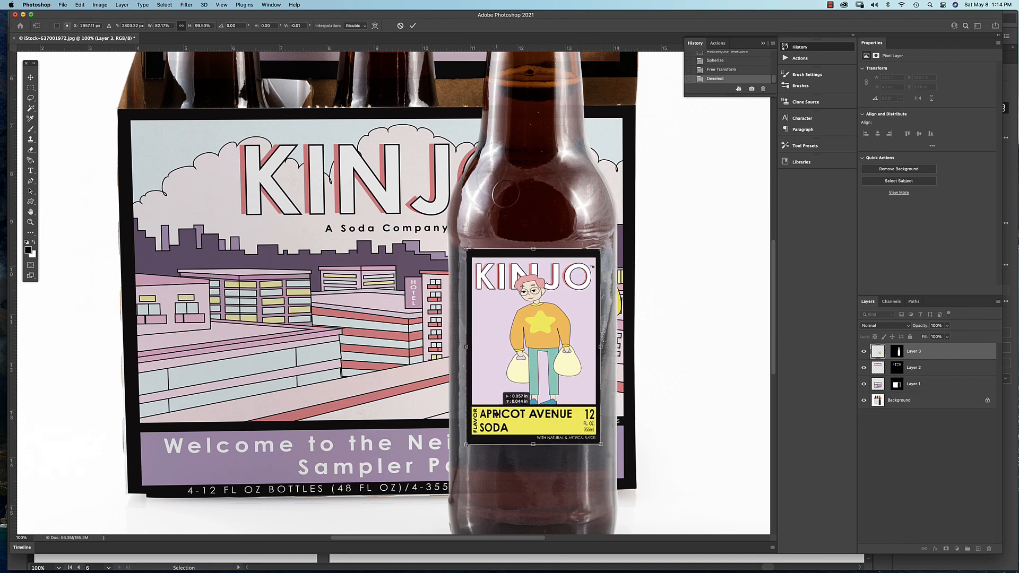
pyautogui.press('Return')
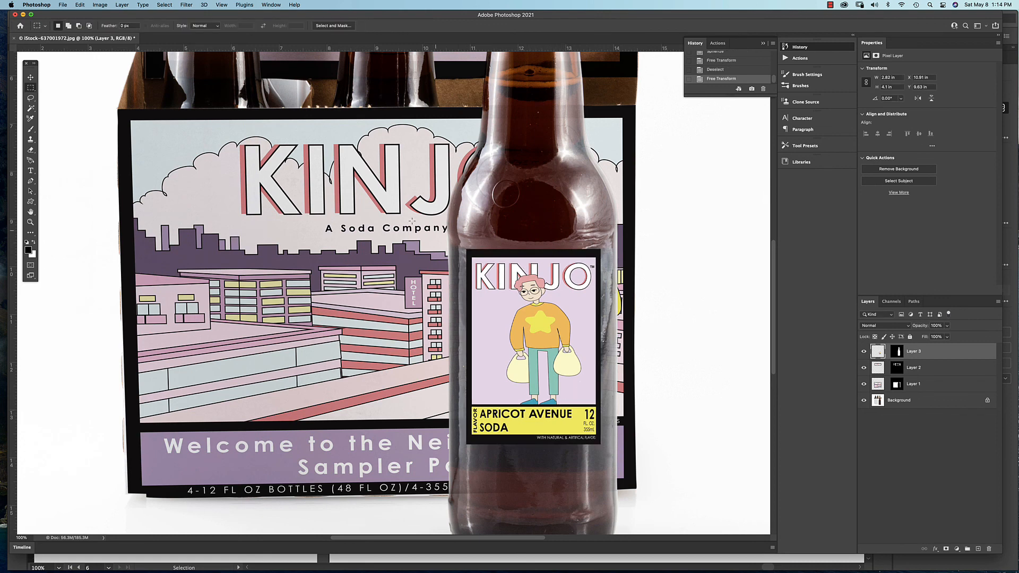
# Step: Warp the label so its top and bottom edges bow slightly downward to follow the bottle's curvature
pyautogui.click(99, 5)
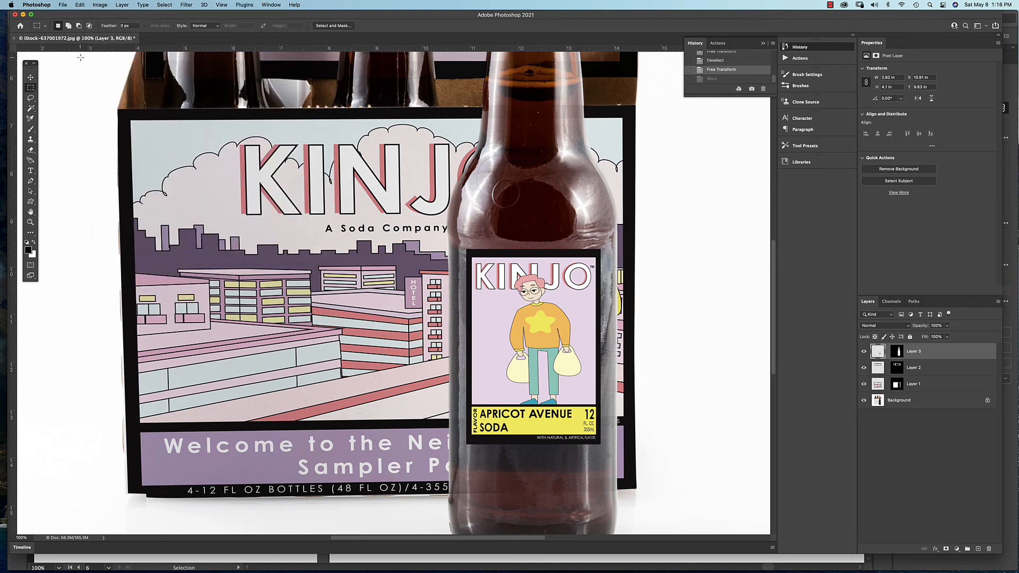
pyautogui.click(79, 5)
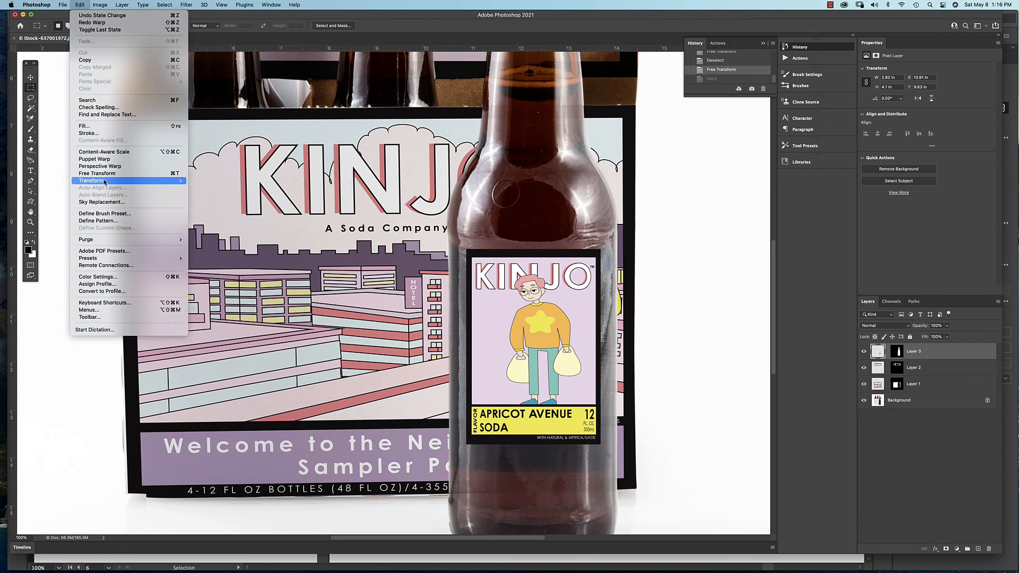
pyautogui.moveTo(104, 181)
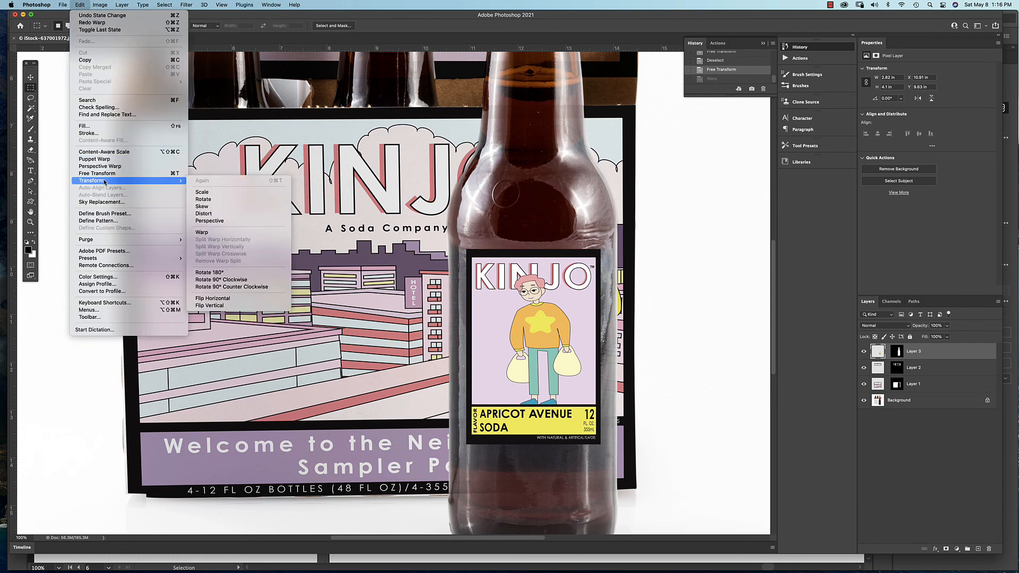
pyautogui.click(209, 237)
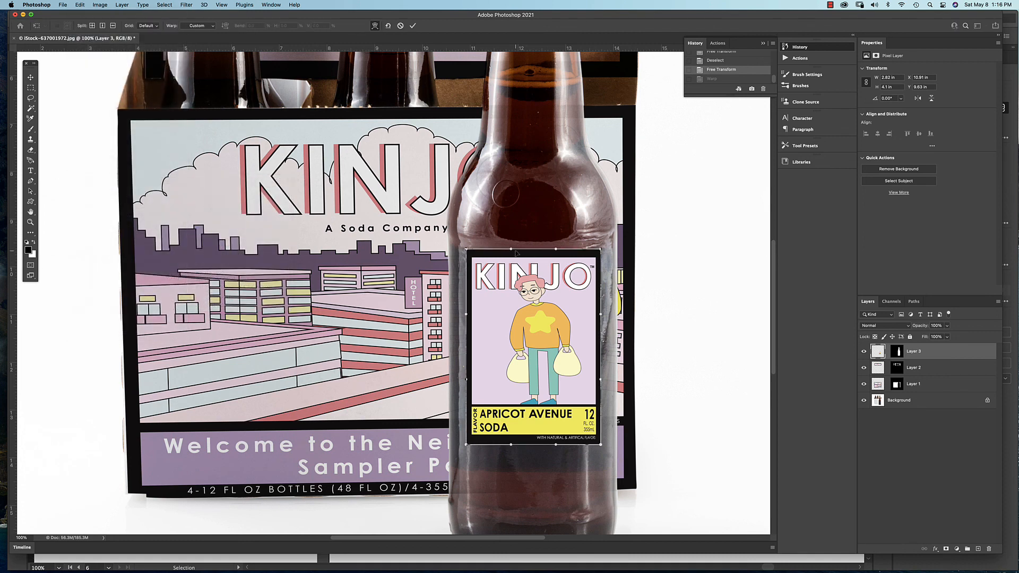
pyautogui.moveTo(512, 253); pyautogui.dragTo(557, 256)
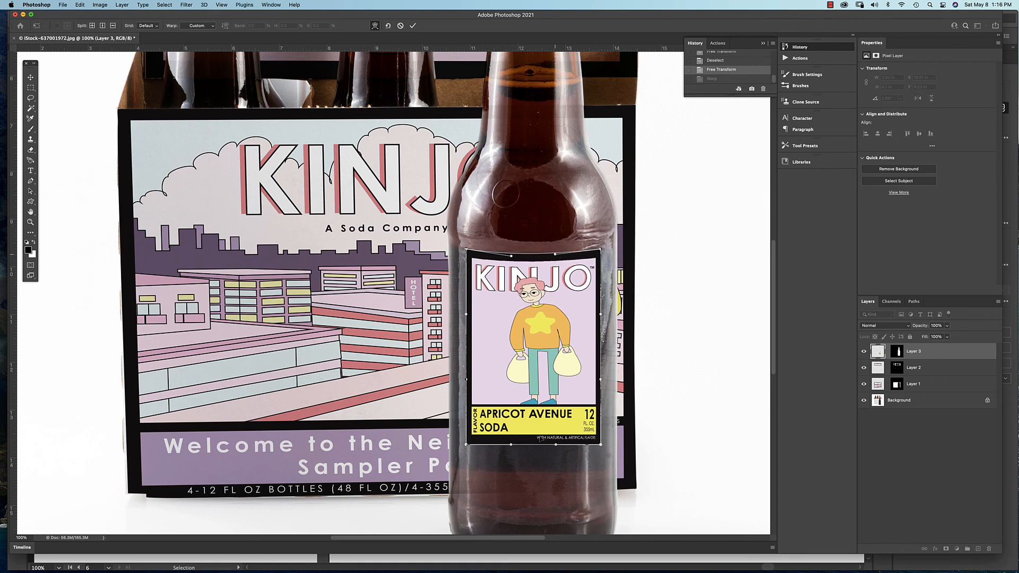
pyautogui.moveTo(511, 447); pyautogui.dragTo(556, 455)
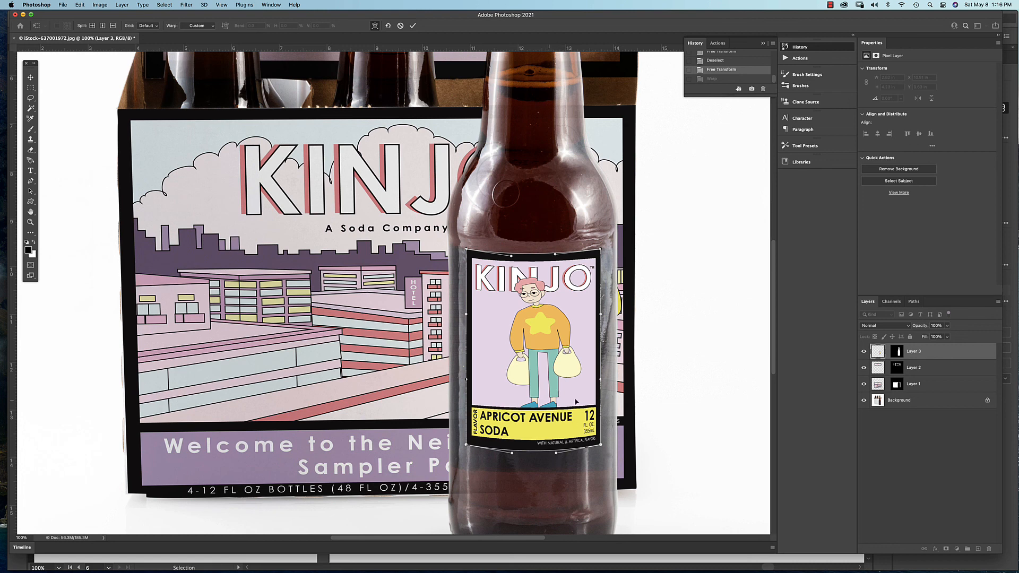
pyautogui.press('Return')
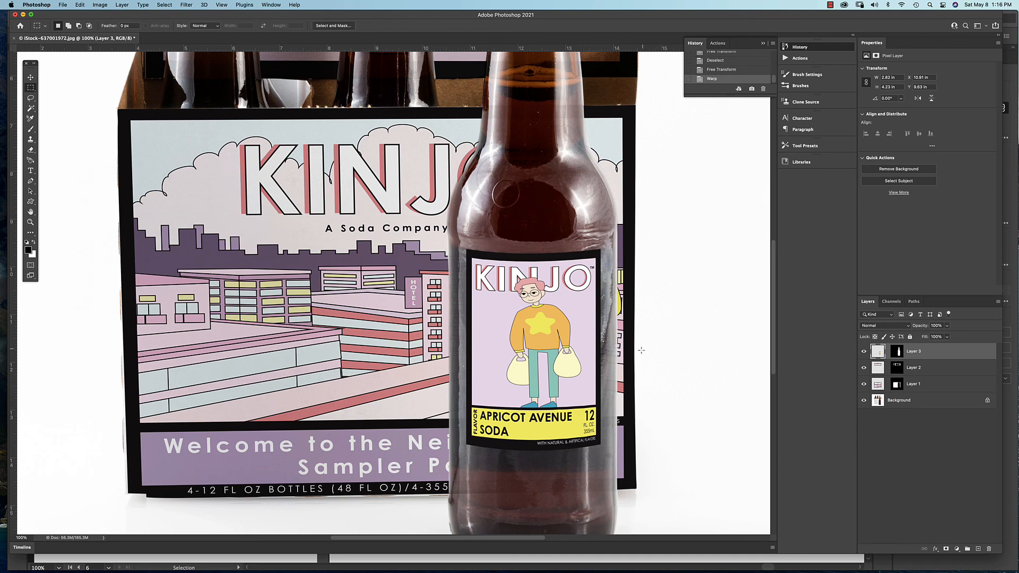
pyautogui.scroll(5, 581, 176)
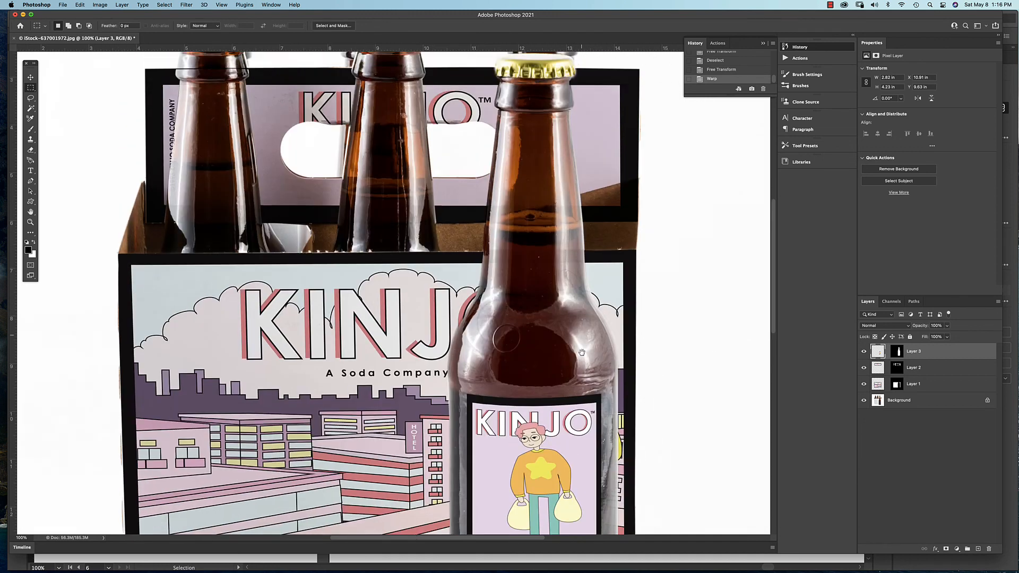
pyautogui.press('super+minus')
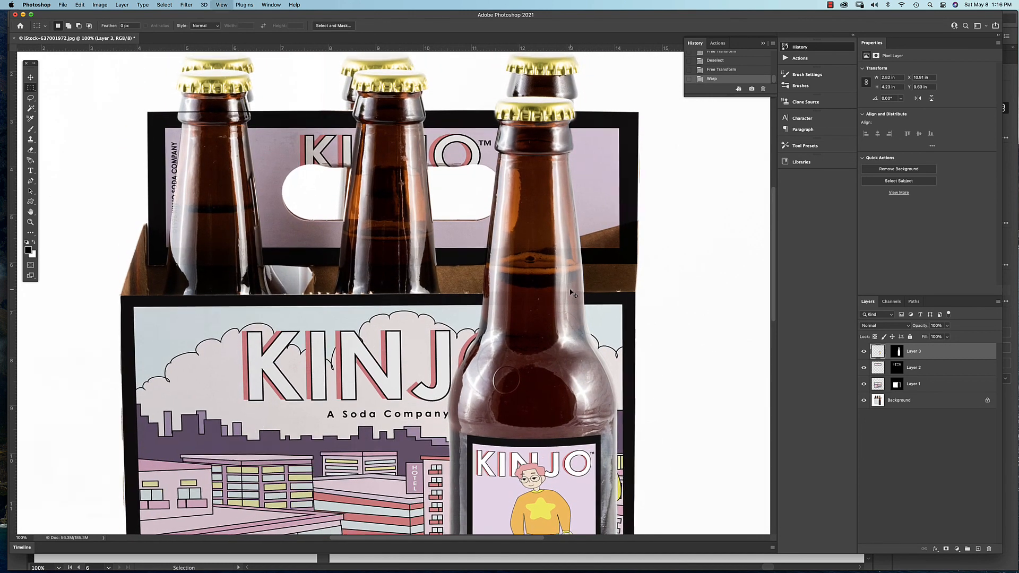
pyautogui.moveTo(527, 356); pyautogui.dragTo(564, 293)
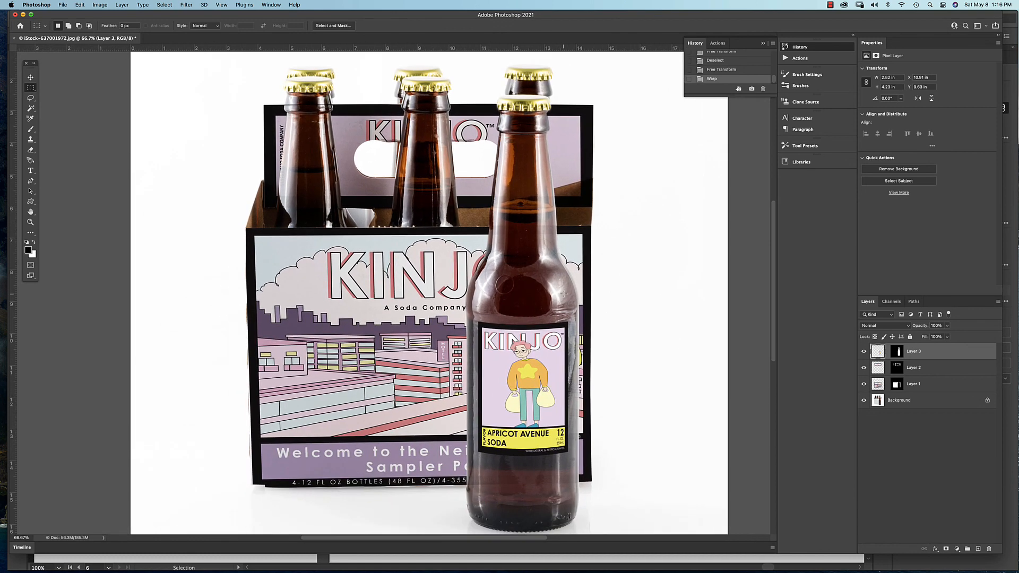